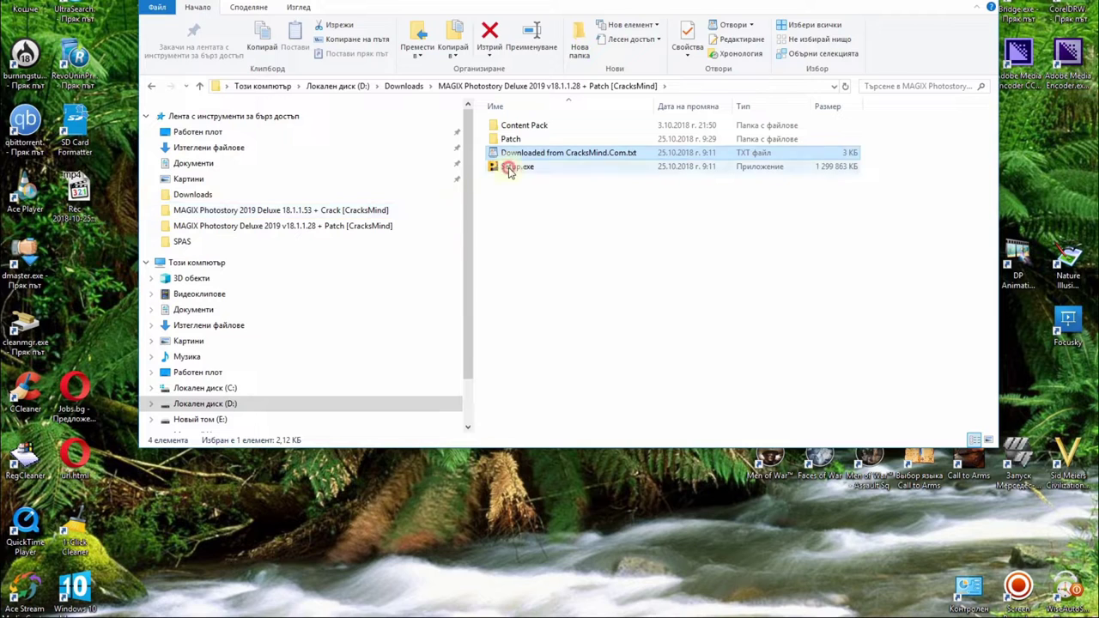
Start the Photostory Deluxe installer from Setup.exe and review its license agreement and privacy statement.
{"action": "double_click", "coordinate": [509, 169]}
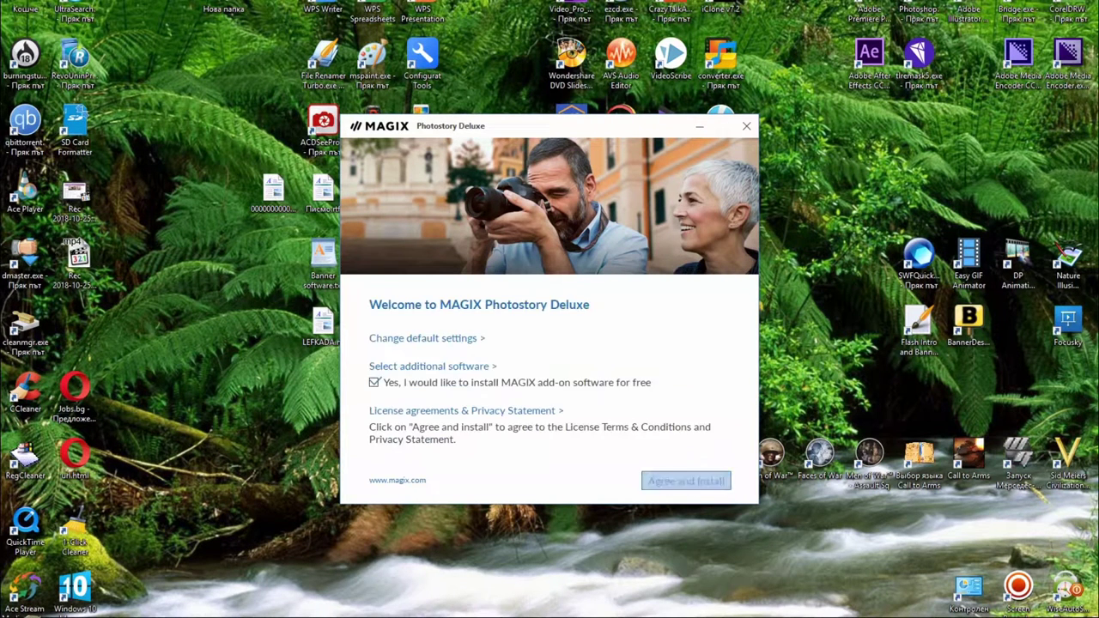
{"action": "left_click", "coordinate": [410, 413]}
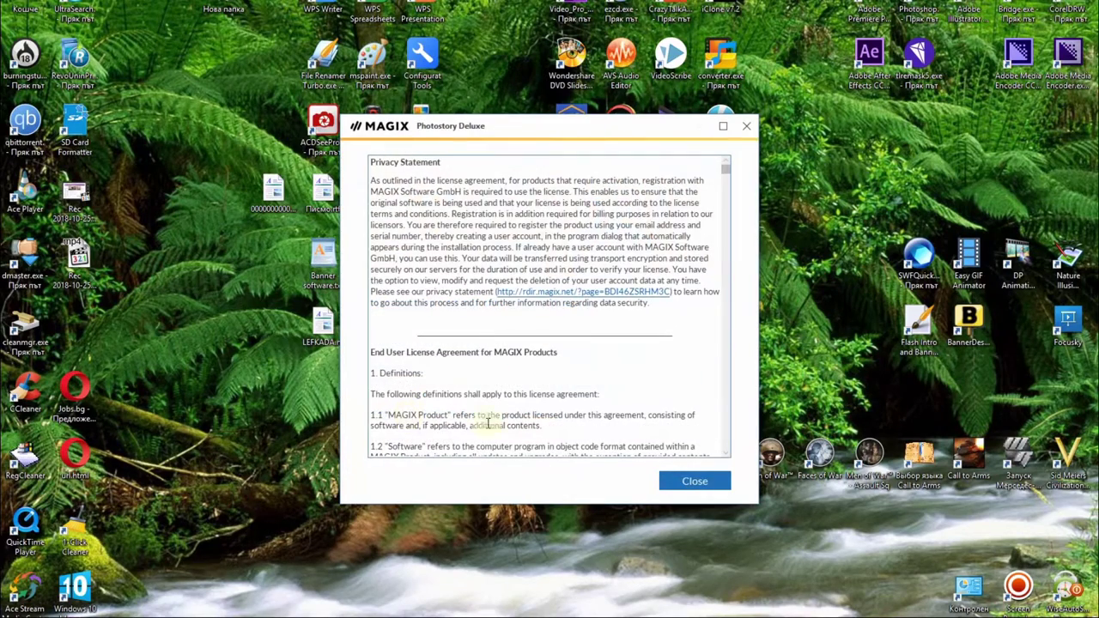
{"action": "scroll", "coordinate": [519, 391], "scroll_direction": "down", "scroll_amount": 6}
{"action": "scroll", "coordinate": [533, 387], "scroll_direction": "down", "scroll_amount": 5}
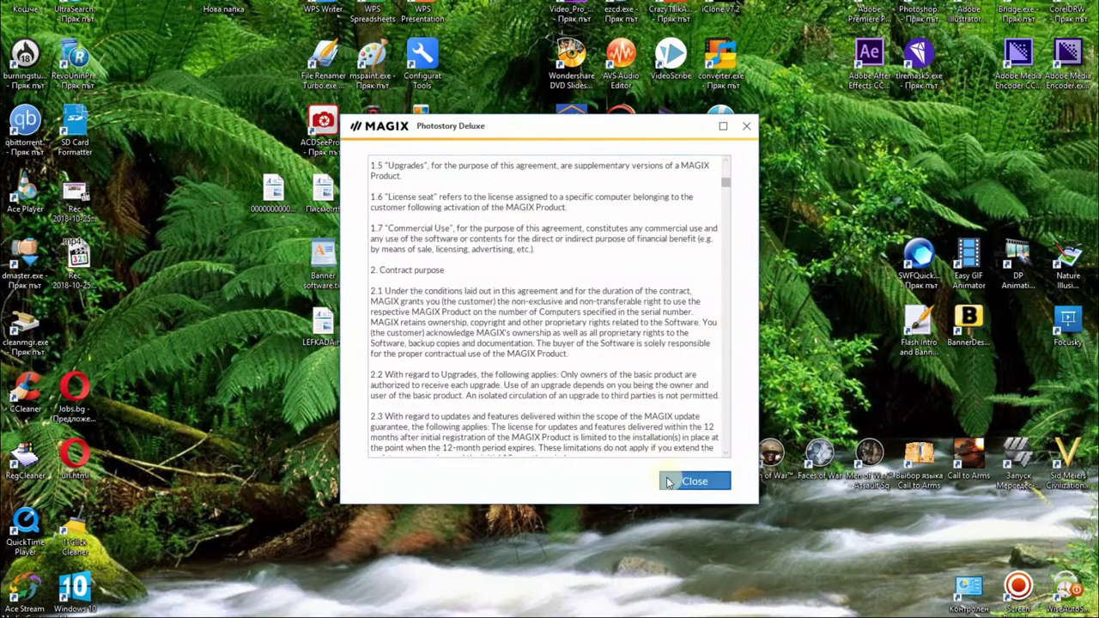
{"action": "left_click", "coordinate": [695, 481]}
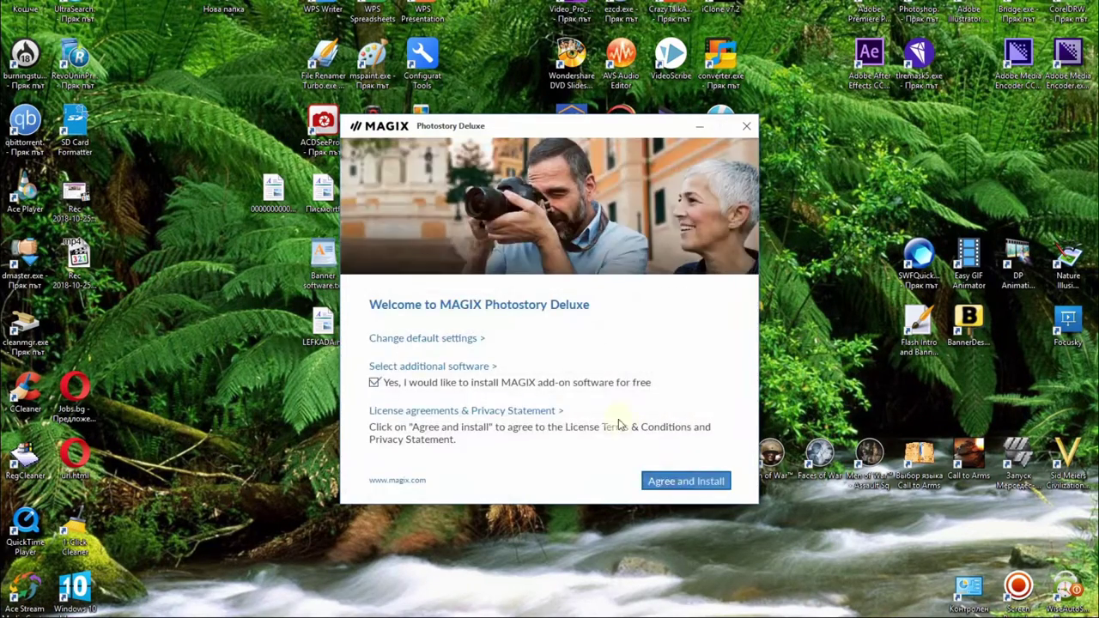
Keep the desktop shortcut option enabled in the installer's default settings, then agree to the terms and start the installation.
{"action": "left_click", "coordinate": [401, 339]}
{"action": "left_click", "coordinate": [416, 236]}
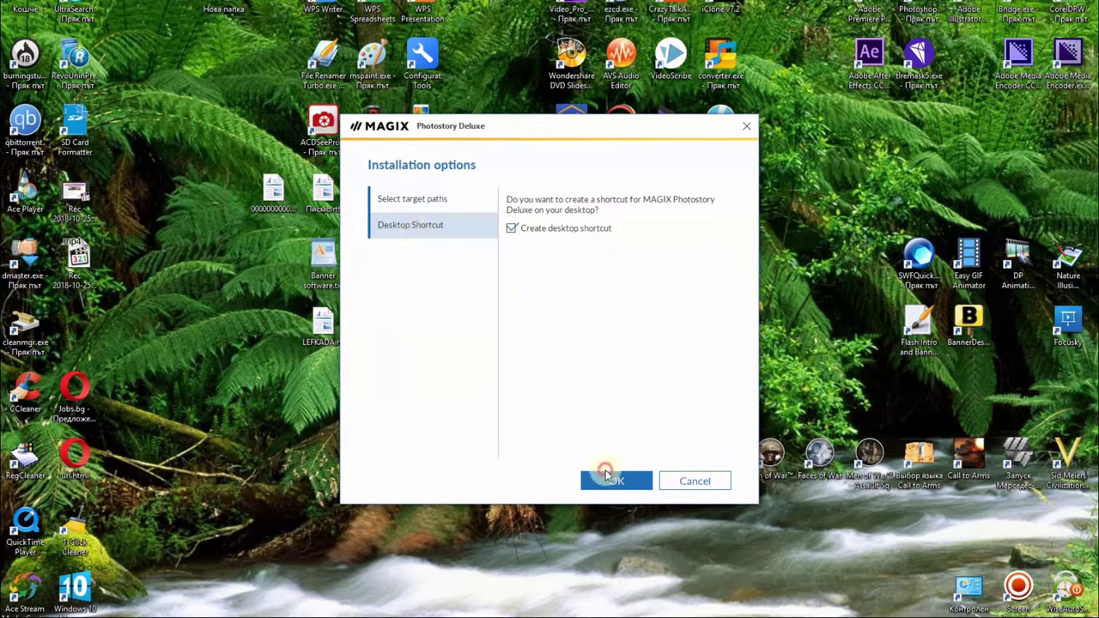
{"action": "left_click", "coordinate": [606, 474]}
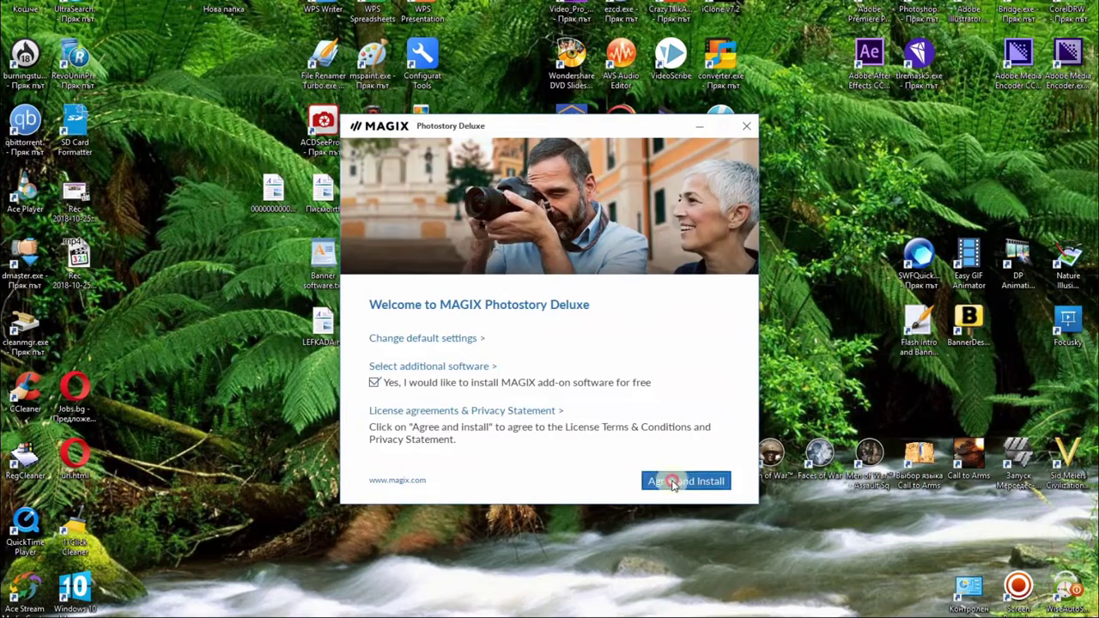
{"action": "left_click", "coordinate": [646, 481]}
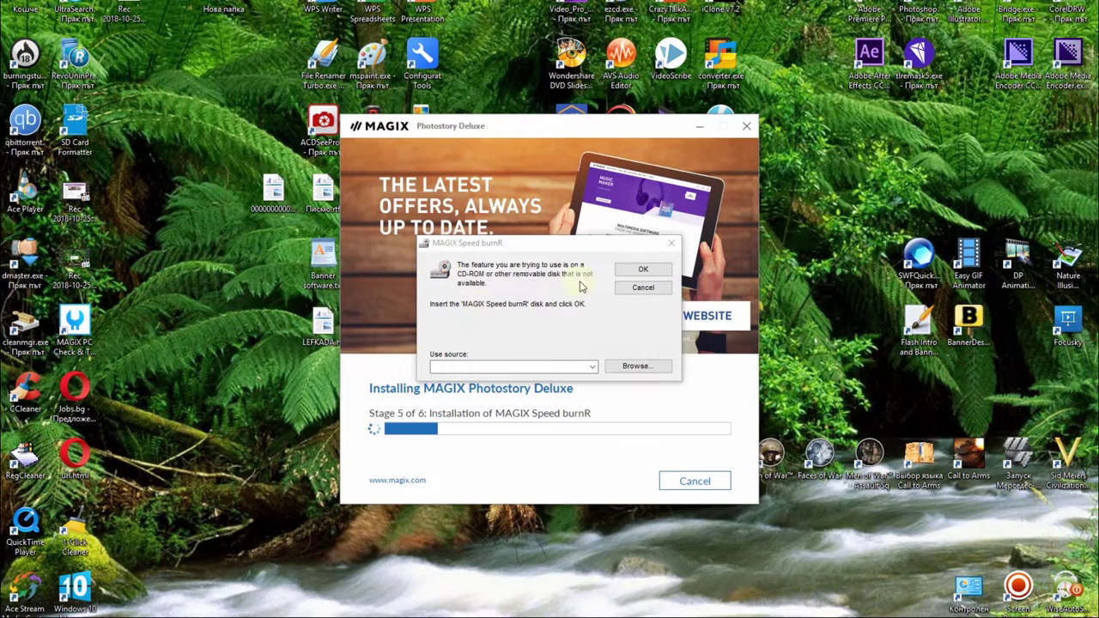
Cancel the MAGIX Speed burnR disk request and close the installer along with its error notices.
{"action": "left_click", "coordinate": [633, 290]}
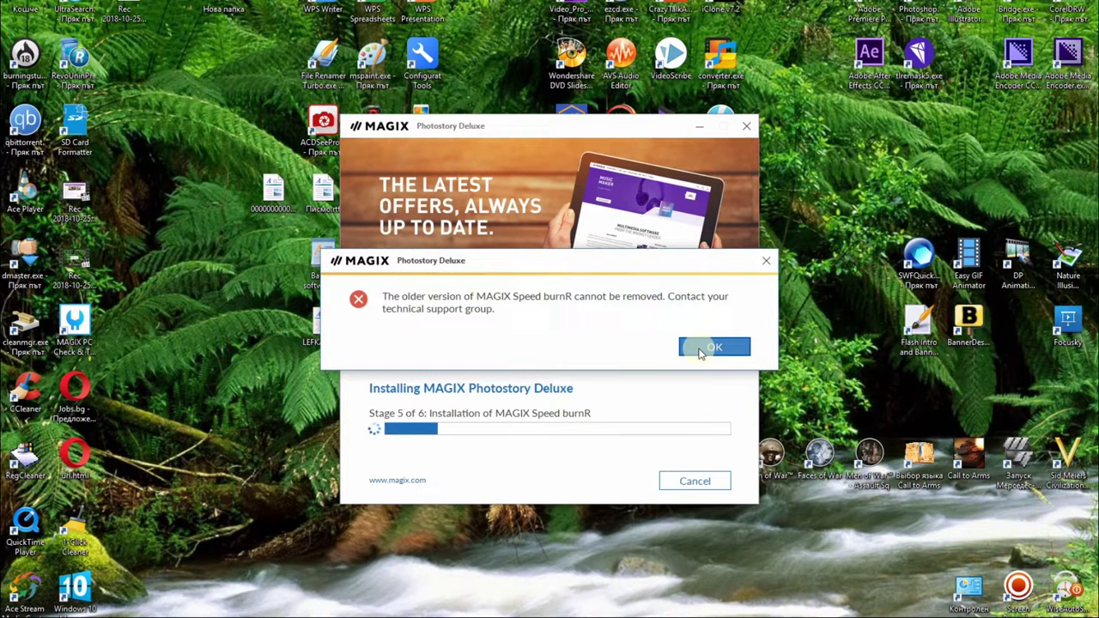
{"action": "left_click", "coordinate": [713, 347]}
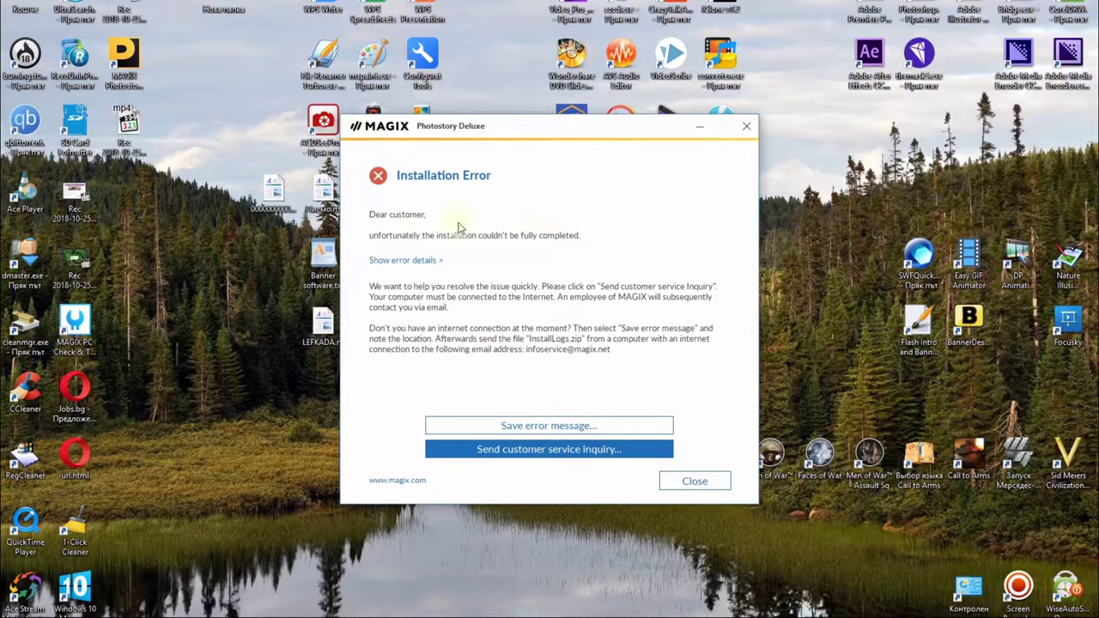
{"action": "left_click", "coordinate": [692, 482]}
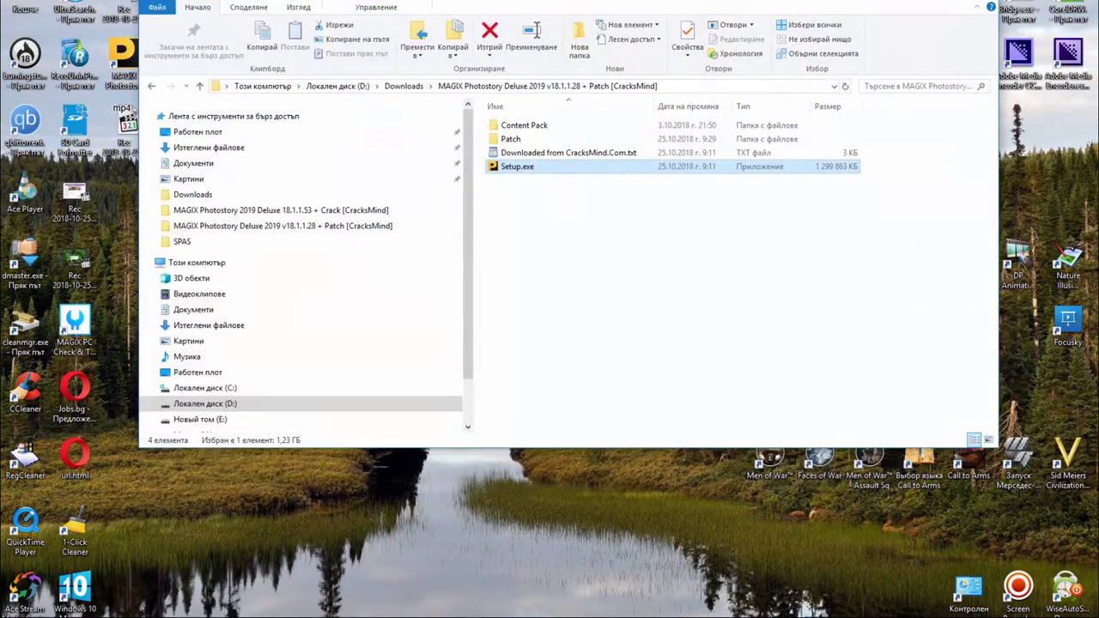
Copy Patch.exe from the Patch folder of the Photostory Deluxe download.
{"action": "double_click", "coordinate": [515, 141]}
{"action": "left_click", "coordinate": [526, 130]}
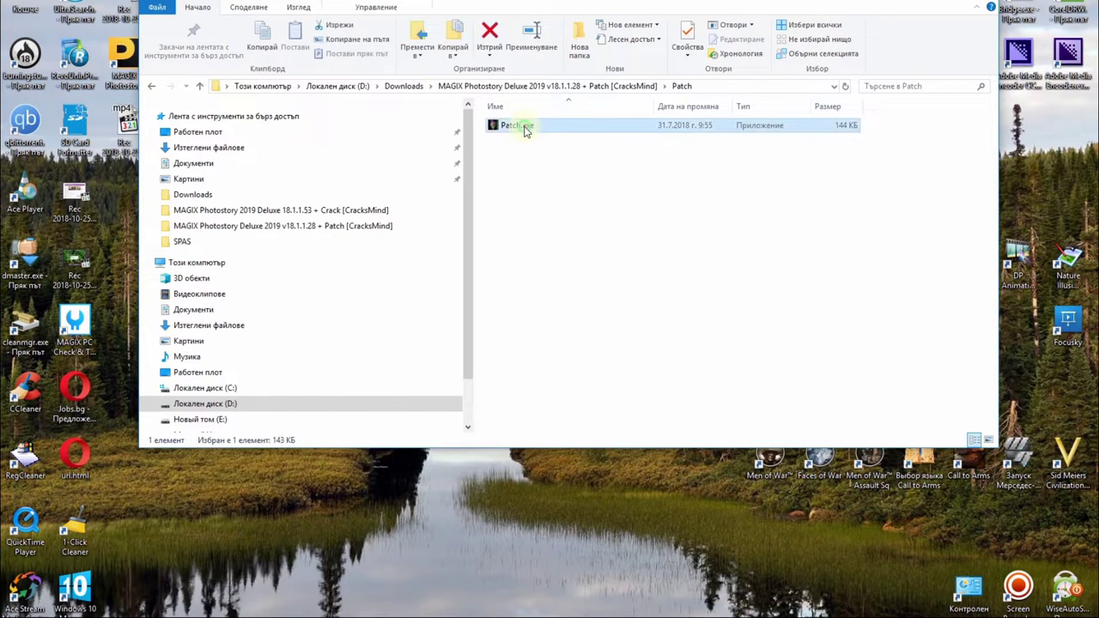
{"action": "right_click", "coordinate": [524, 126]}
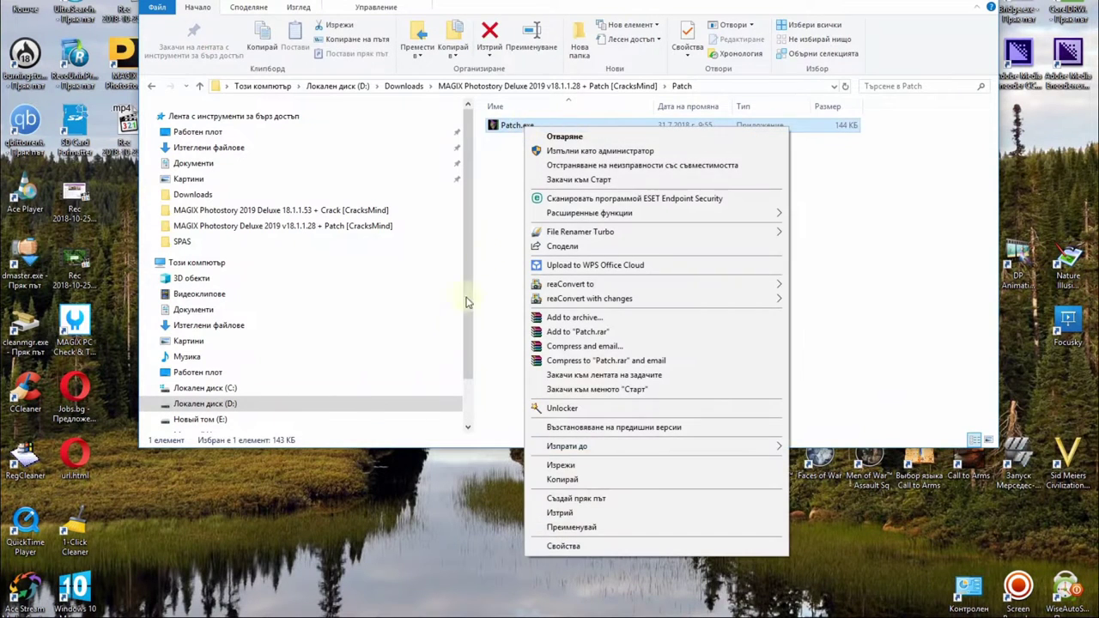
{"action": "left_click", "coordinate": [560, 479]}
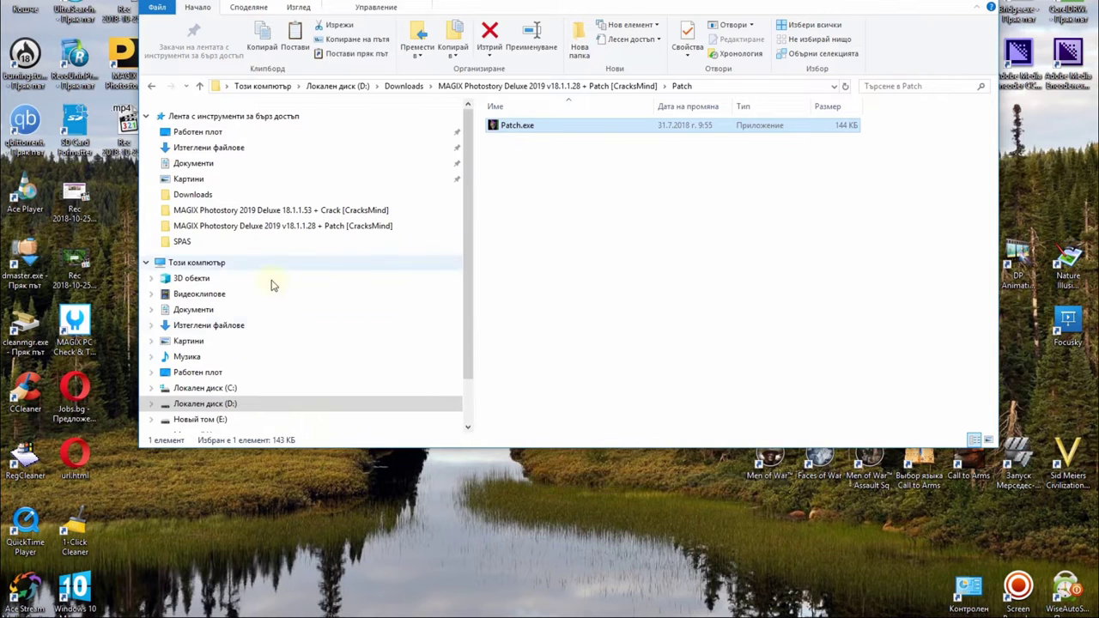
Paste Patch.exe into the MAGIX\Photostory Deluxe\2019 program folder on drive C.
{"action": "left_click", "coordinate": [228, 388]}
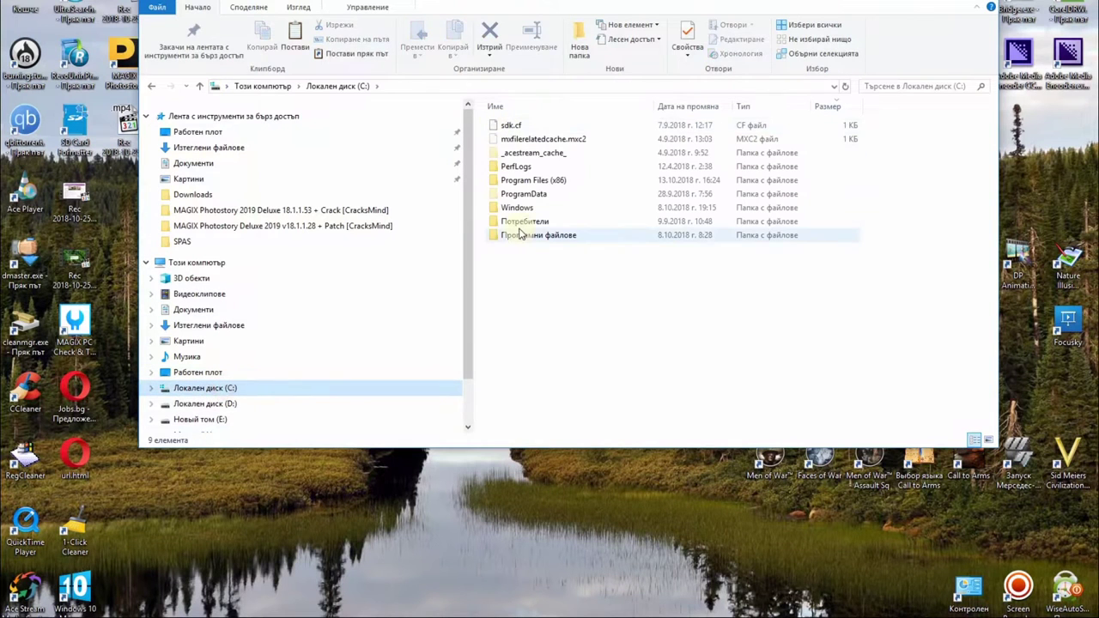
{"action": "double_click", "coordinate": [518, 236]}
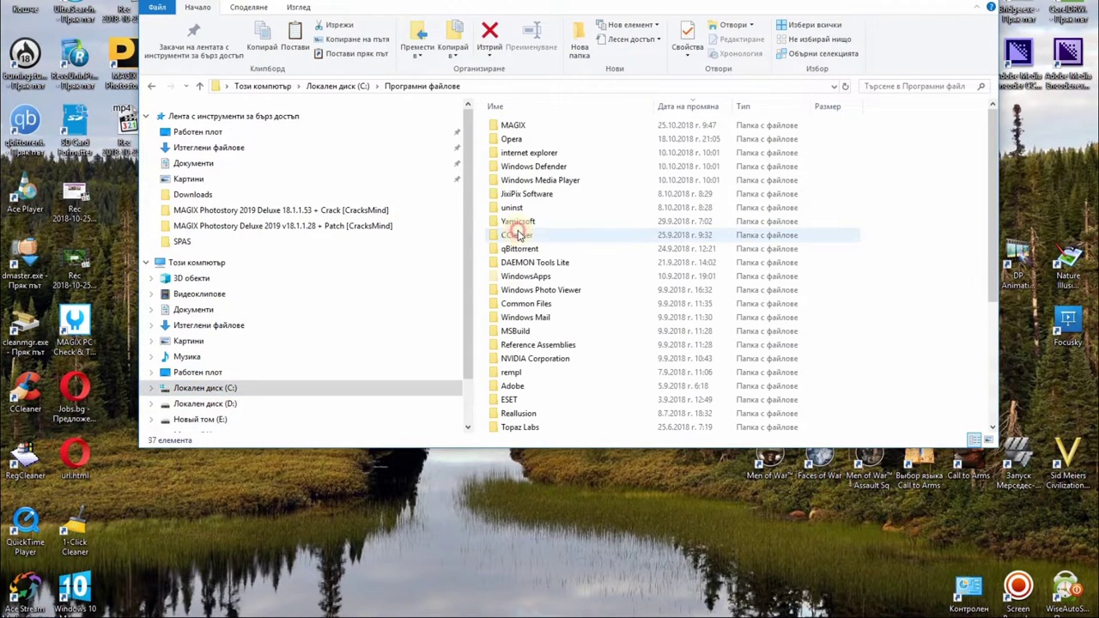
{"action": "left_click", "coordinate": [507, 127]}
{"action": "double_click", "coordinate": [507, 127]}
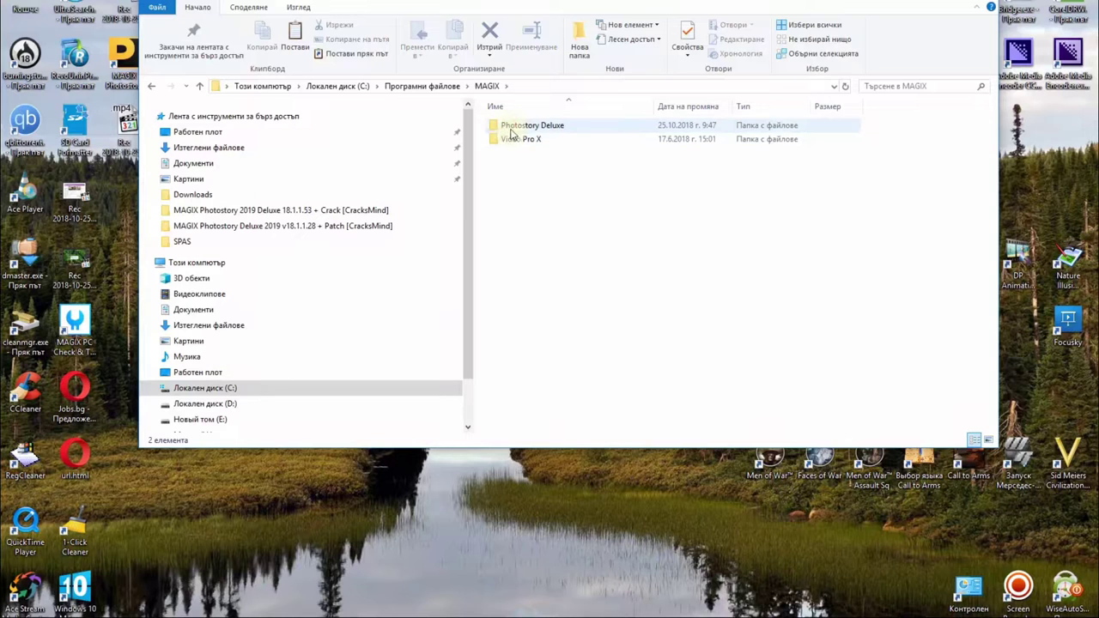
{"action": "left_click", "coordinate": [512, 127]}
{"action": "double_click", "coordinate": [512, 127]}
{"action": "double_click", "coordinate": [510, 129]}
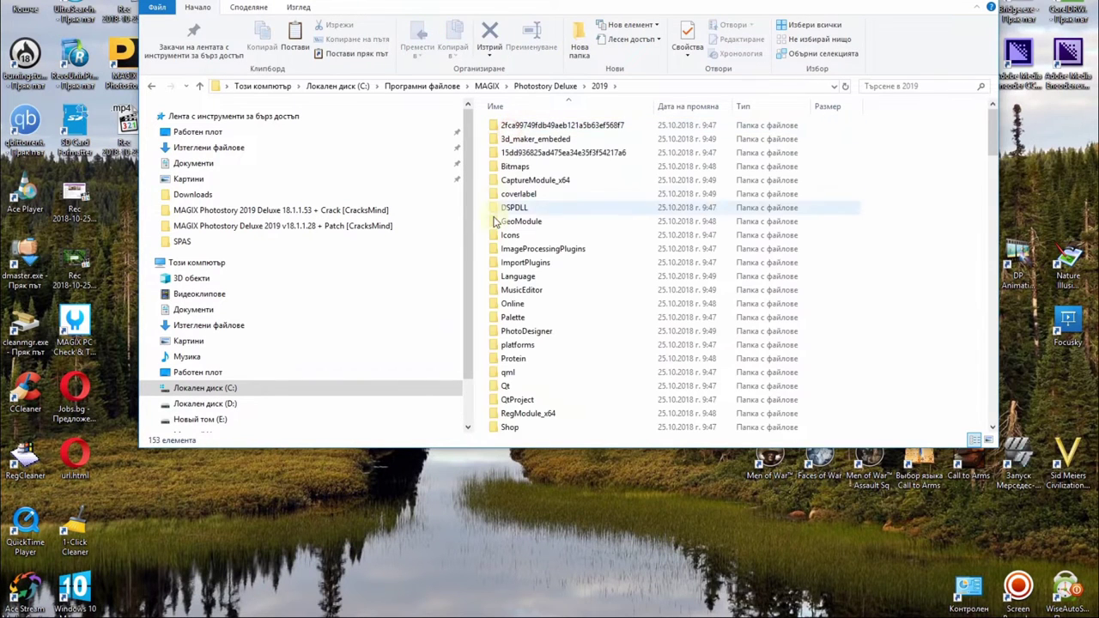
{"action": "right_click", "coordinate": [480, 223]}
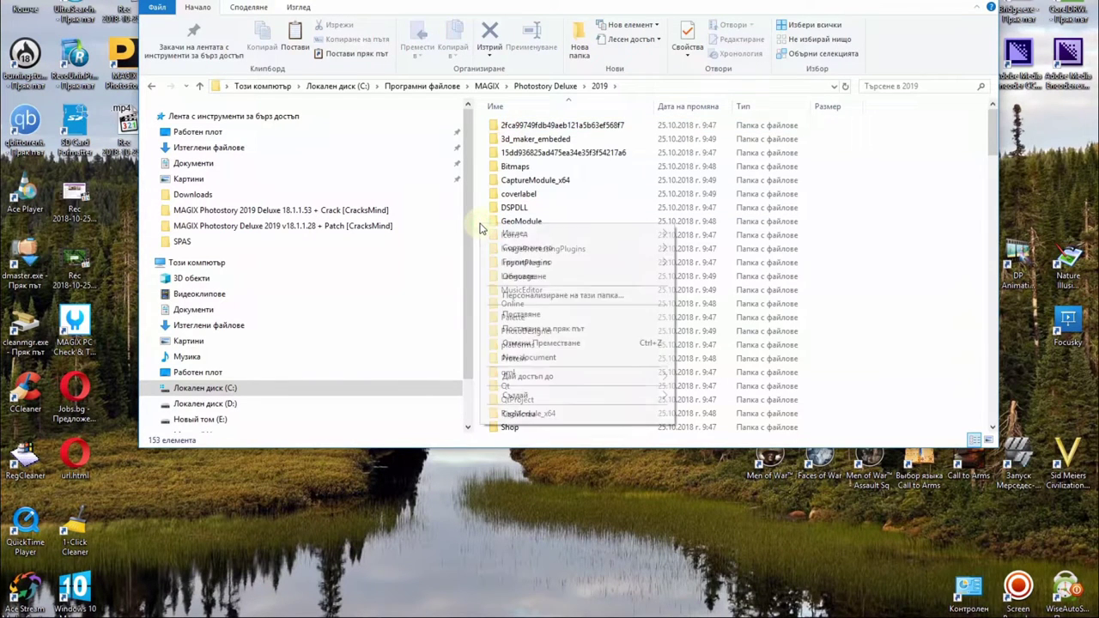
{"action": "left_click", "coordinate": [515, 314]}
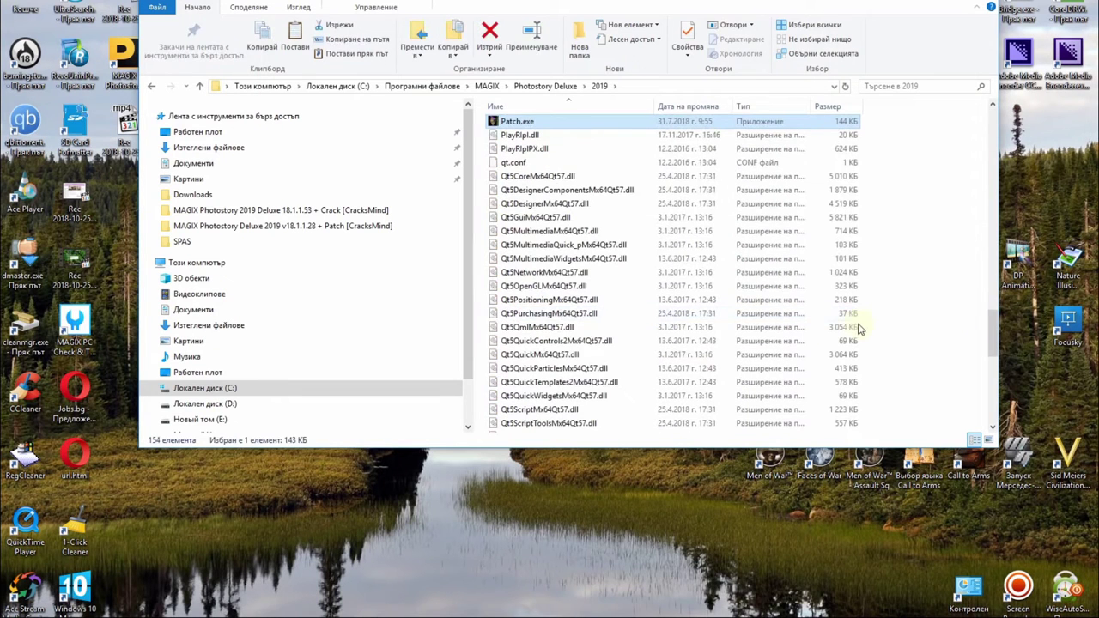
Run the pasted Patch.exe as administrator, apply the patch with Make Backup enabled, and exit the patcher.
{"action": "double_click", "coordinate": [514, 123]}
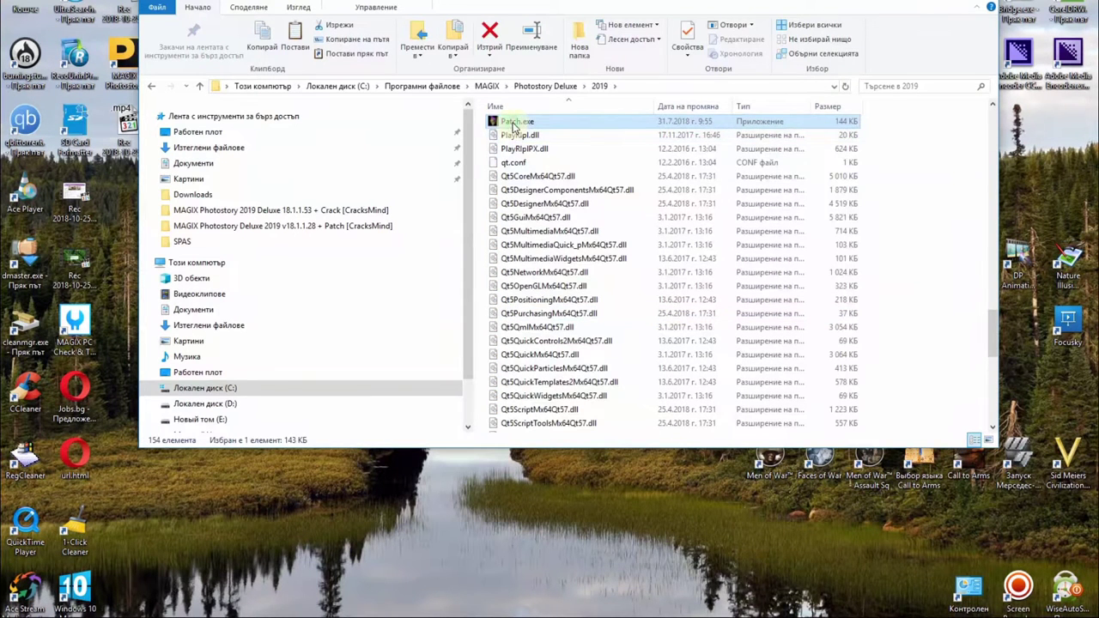
{"action": "right_click", "coordinate": [514, 125]}
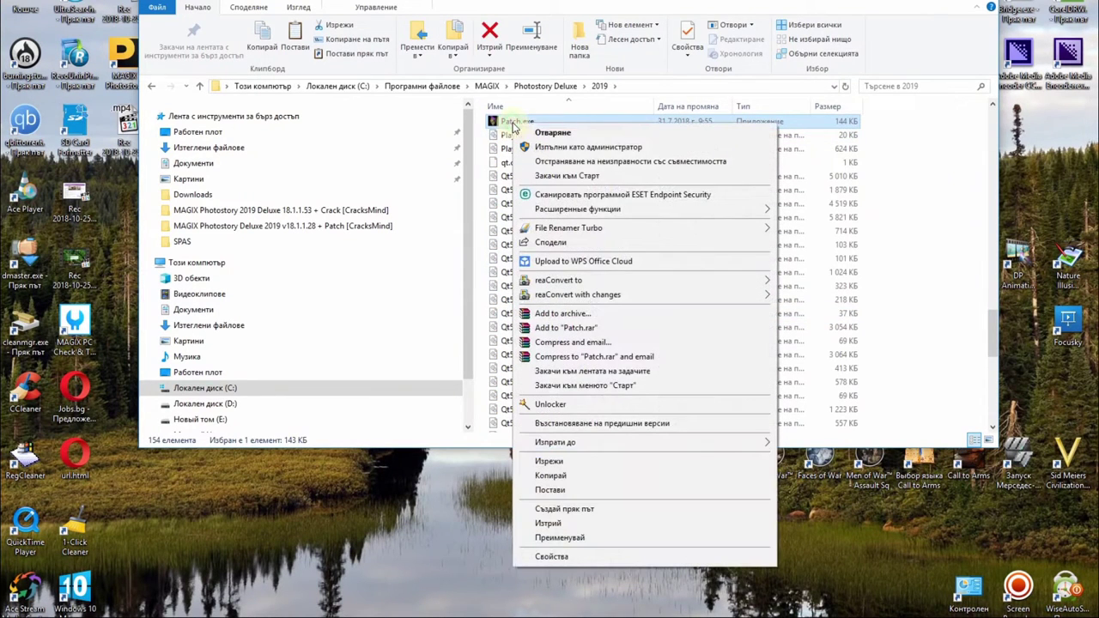
{"action": "left_click", "coordinate": [554, 148]}
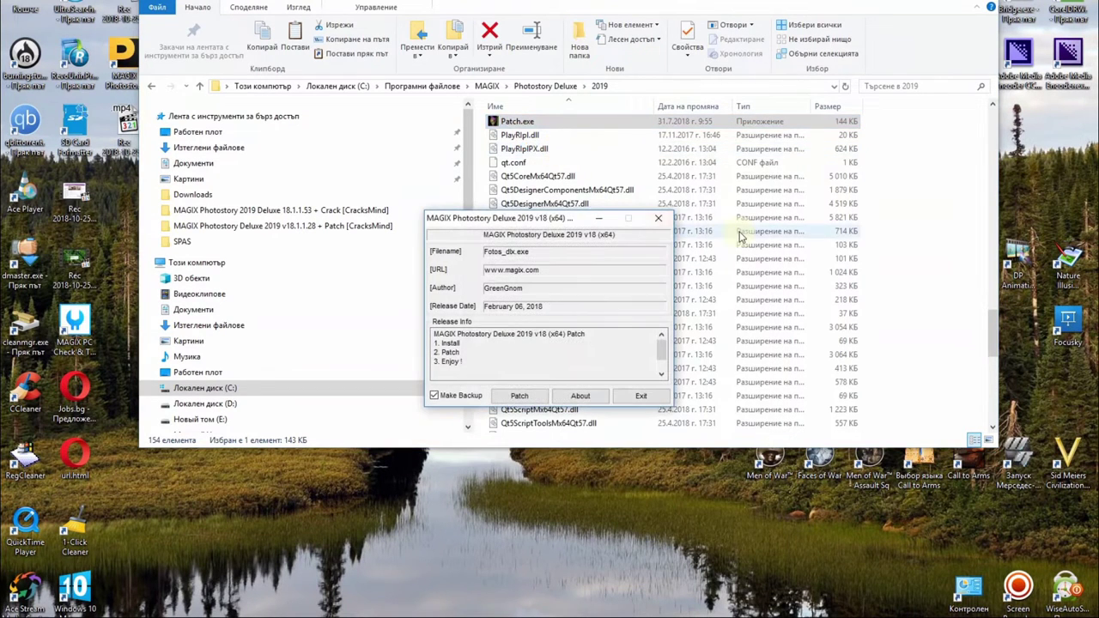
{"action": "left_click", "coordinate": [524, 396]}
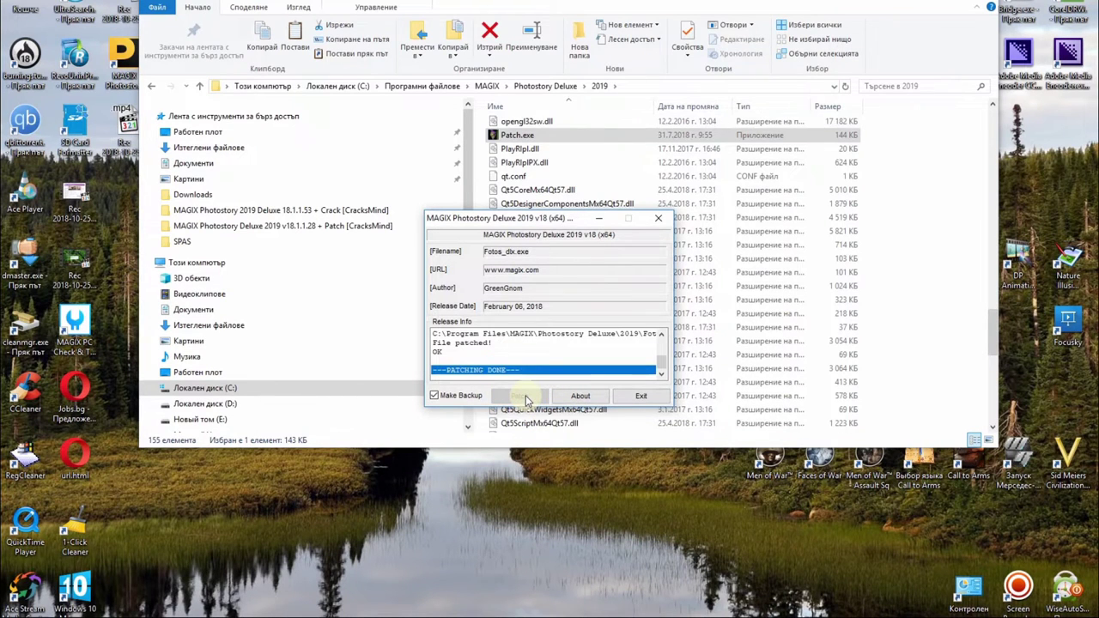
{"action": "left_click", "coordinate": [646, 396]}
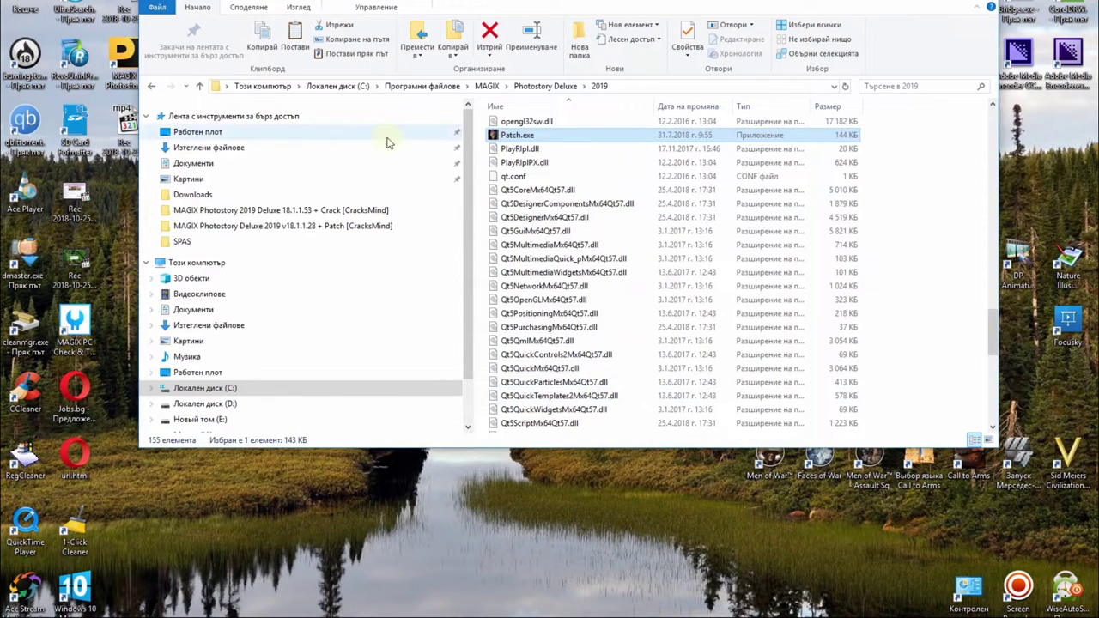
Start Setup.exe from the Content Pack folder of the MAGIX Photostory Deluxe 2019 v18.1.1.28 download on drive D.
{"action": "left_click", "coordinate": [176, 404]}
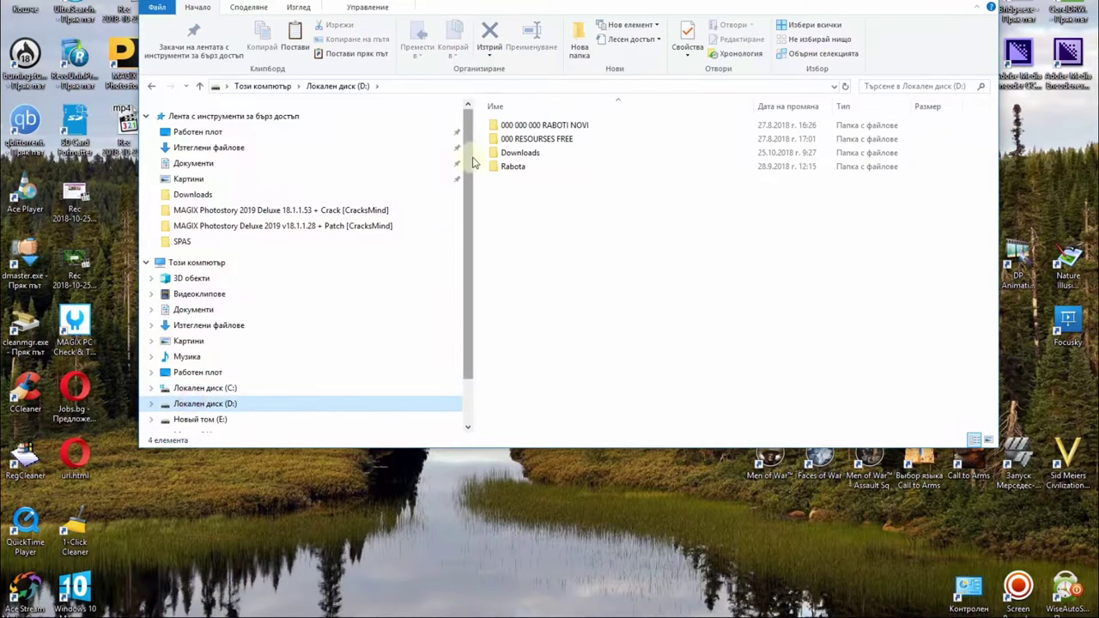
{"action": "left_click", "coordinate": [507, 152]}
{"action": "double_click", "coordinate": [507, 152]}
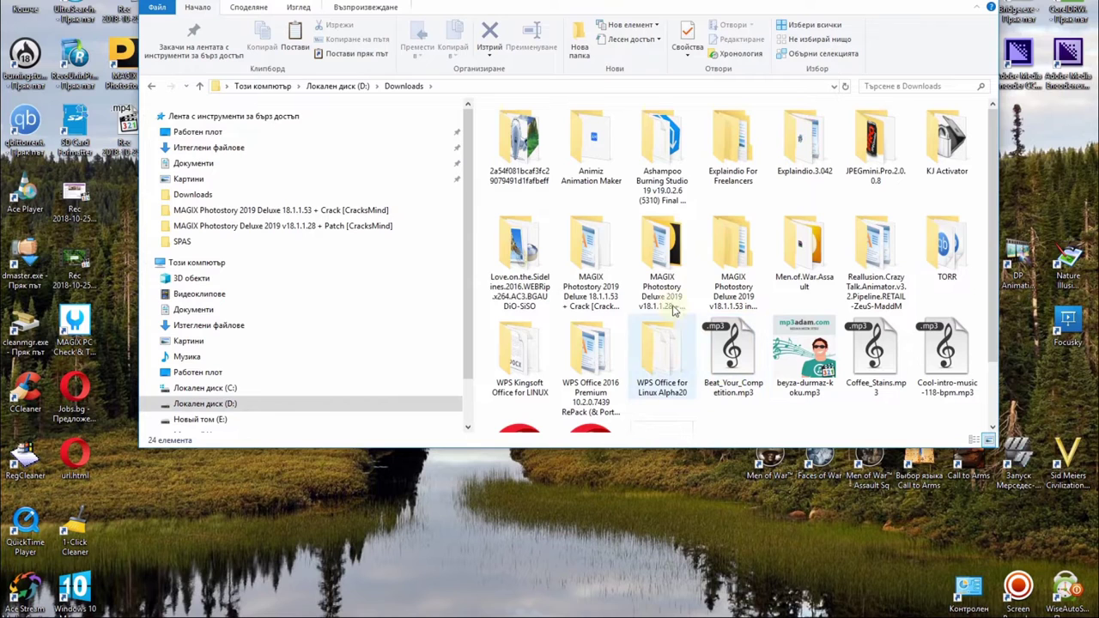
{"action": "double_click", "coordinate": [663, 245]}
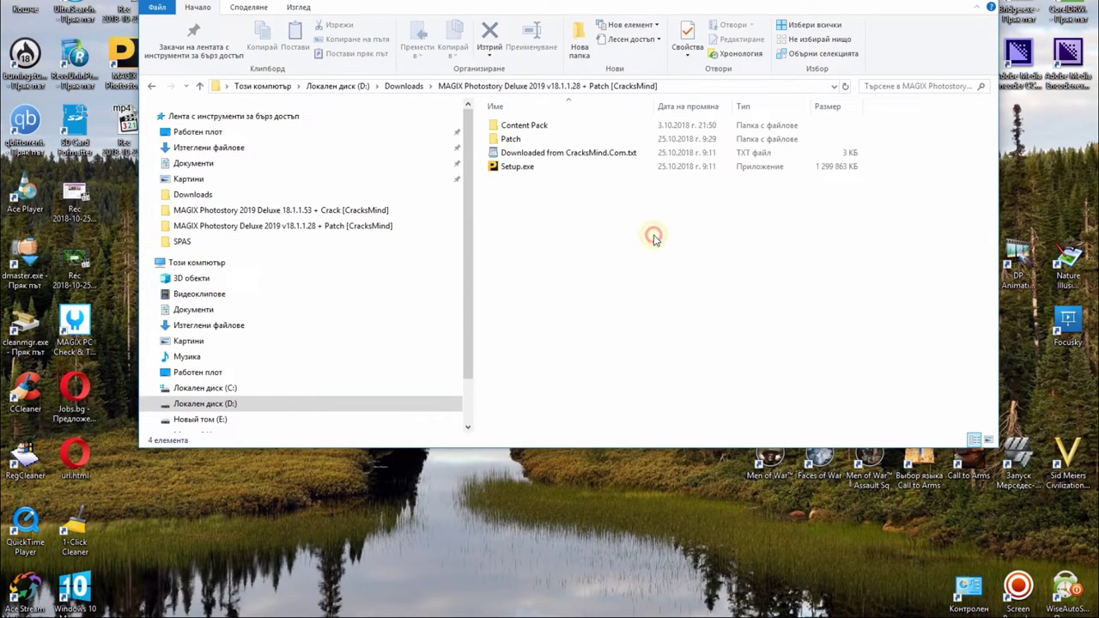
{"action": "left_click", "coordinate": [505, 127]}
{"action": "double_click", "coordinate": [505, 127]}
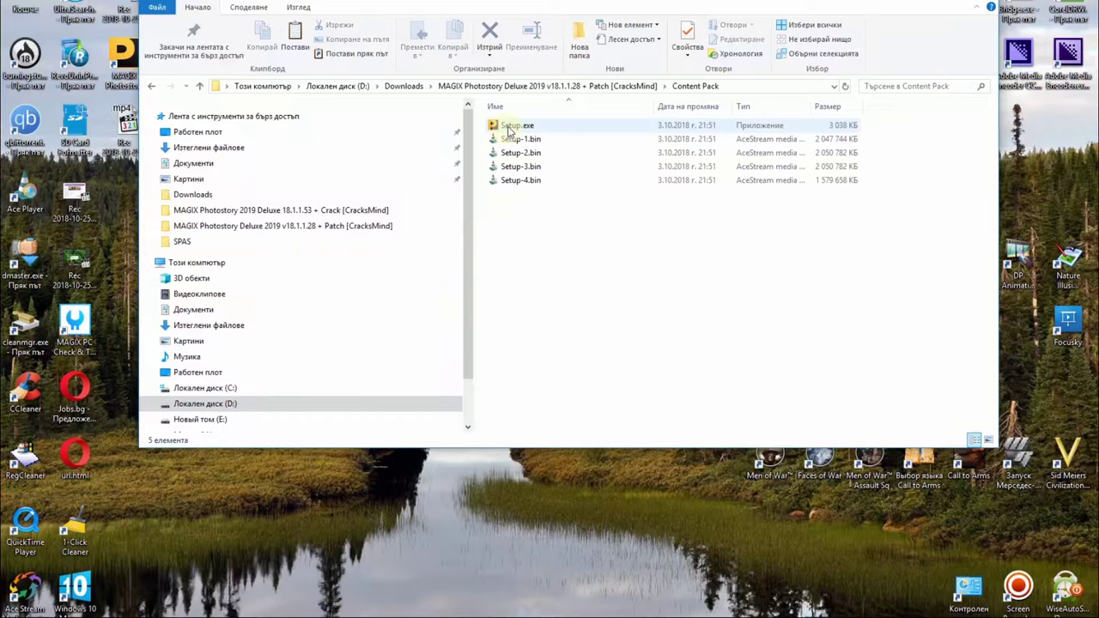
{"action": "double_click", "coordinate": [507, 129]}
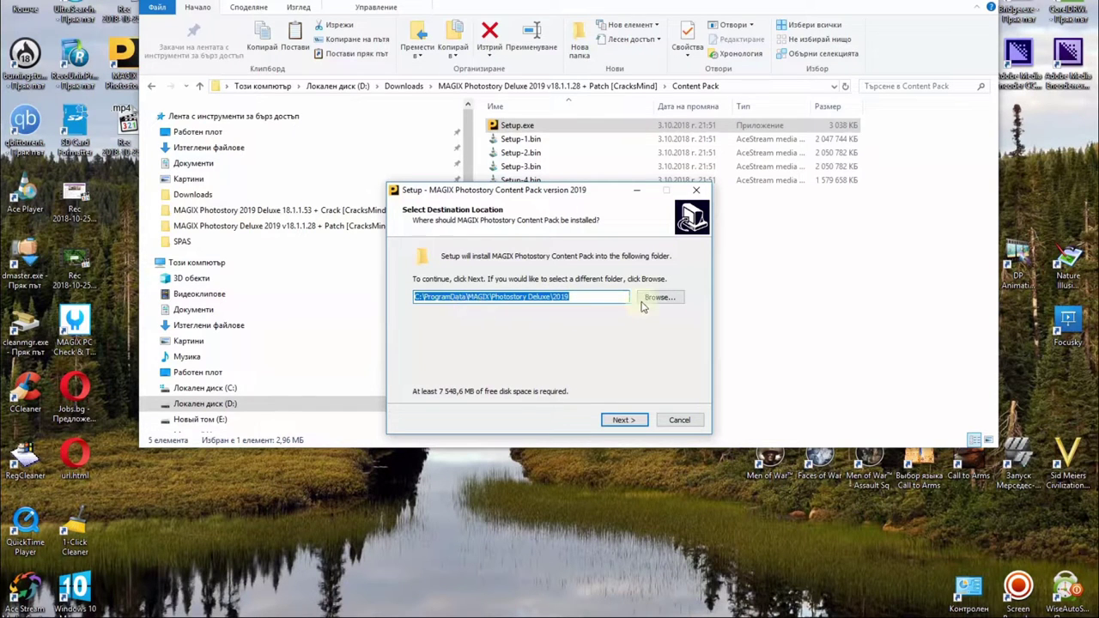
Install the Content Pack into the existing folder C:\ProgramData\MAGIX\Photostory Deluxe\2019.
{"action": "left_click", "coordinate": [617, 419]}
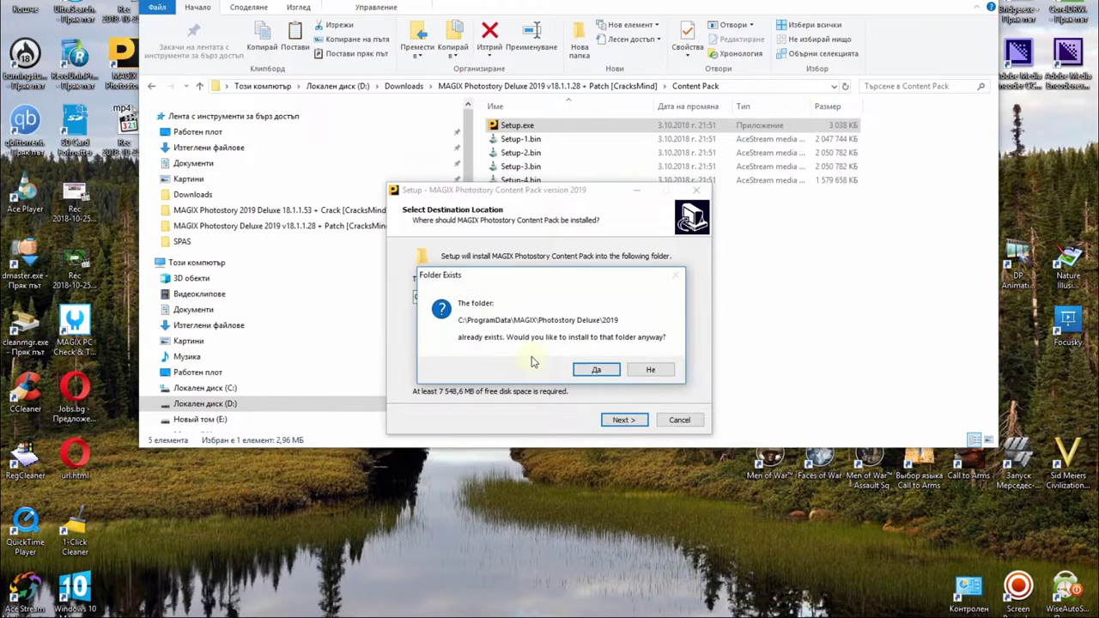
{"action": "left_click", "coordinate": [589, 370]}
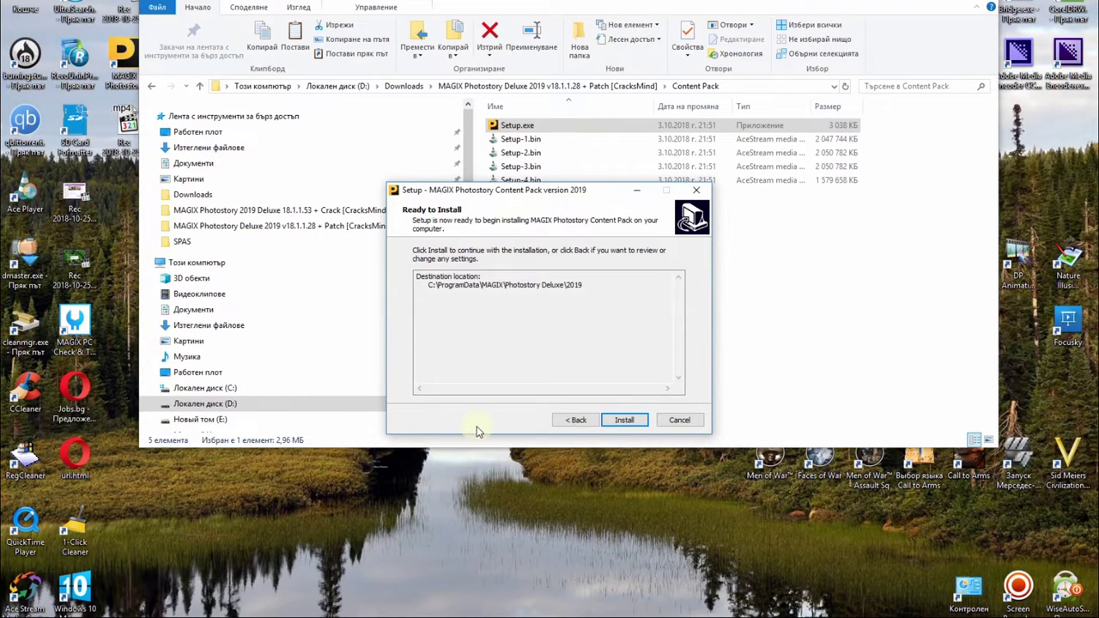
{"action": "left_click", "coordinate": [638, 427]}
Move the MAGIX PC Check & Tuning 2019 shortcut to the middle of the desktop and launch MAGIX Photostory Deluxe.
{"action": "key", "text": "super+d"}
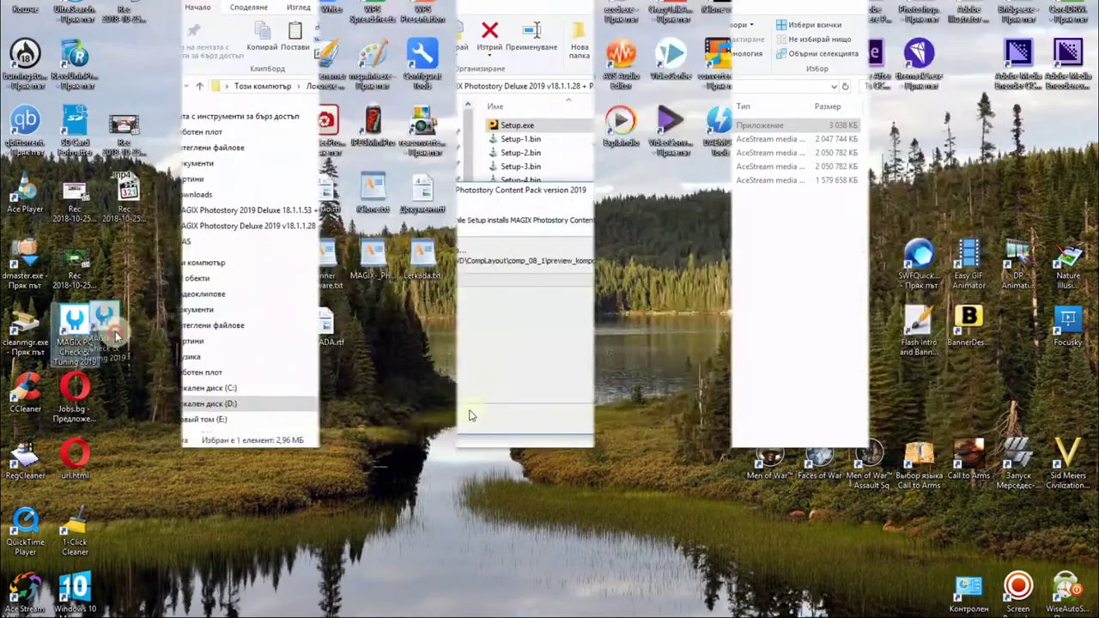
{"action": "left_click_drag", "start_coordinate": [75, 334], "coordinate": [632, 344]}
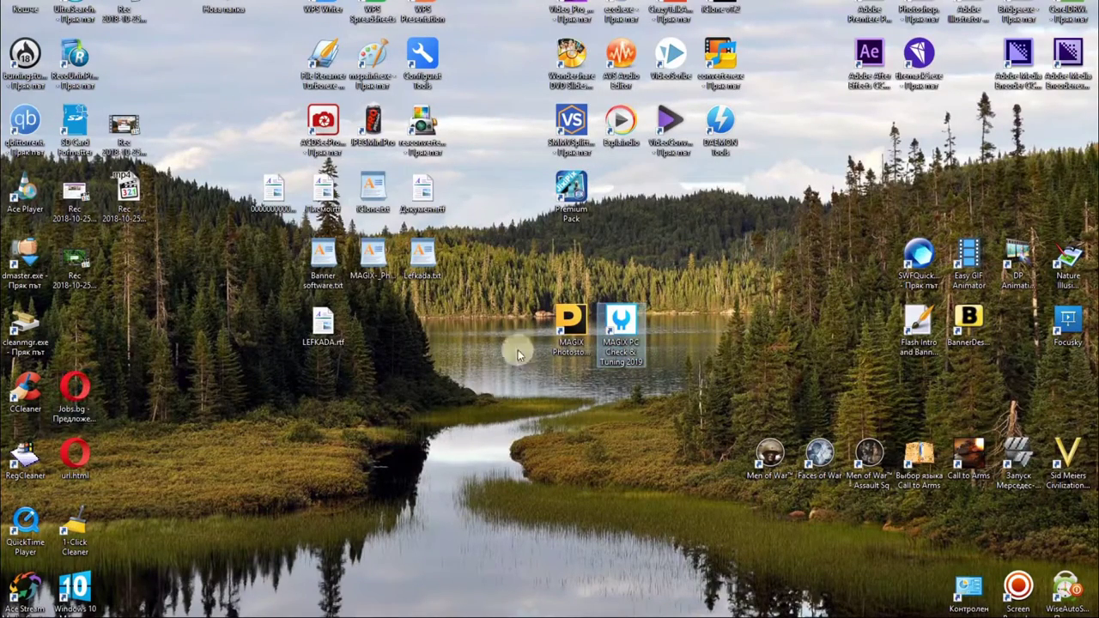
{"action": "left_click", "coordinate": [565, 346]}
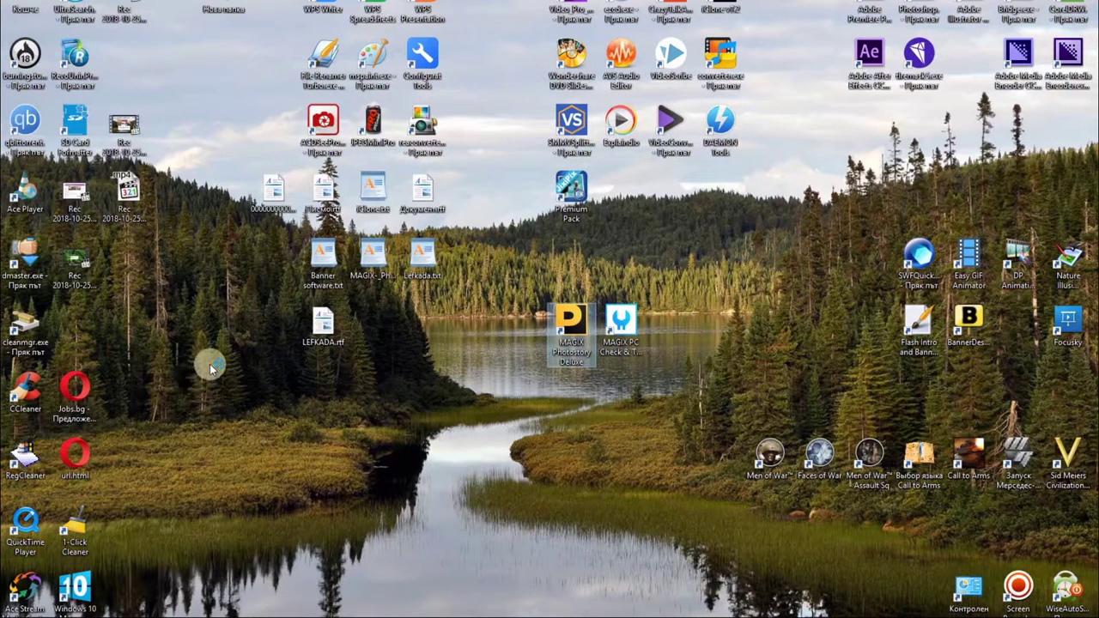
{"action": "key", "text": "Return"}
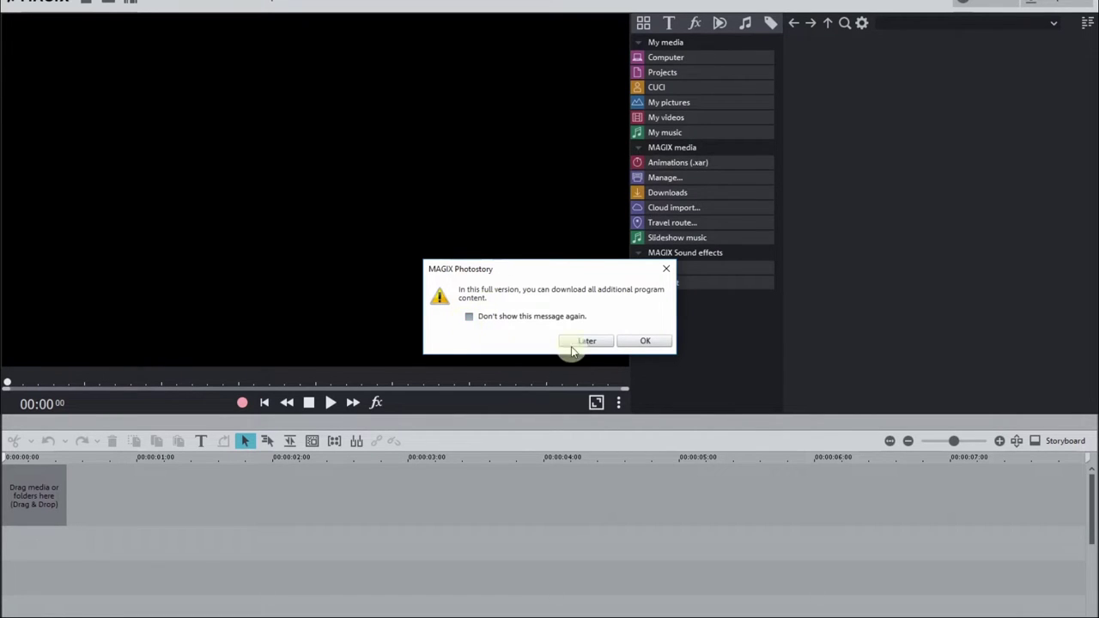
{"action": "left_click", "coordinate": [635, 341]}
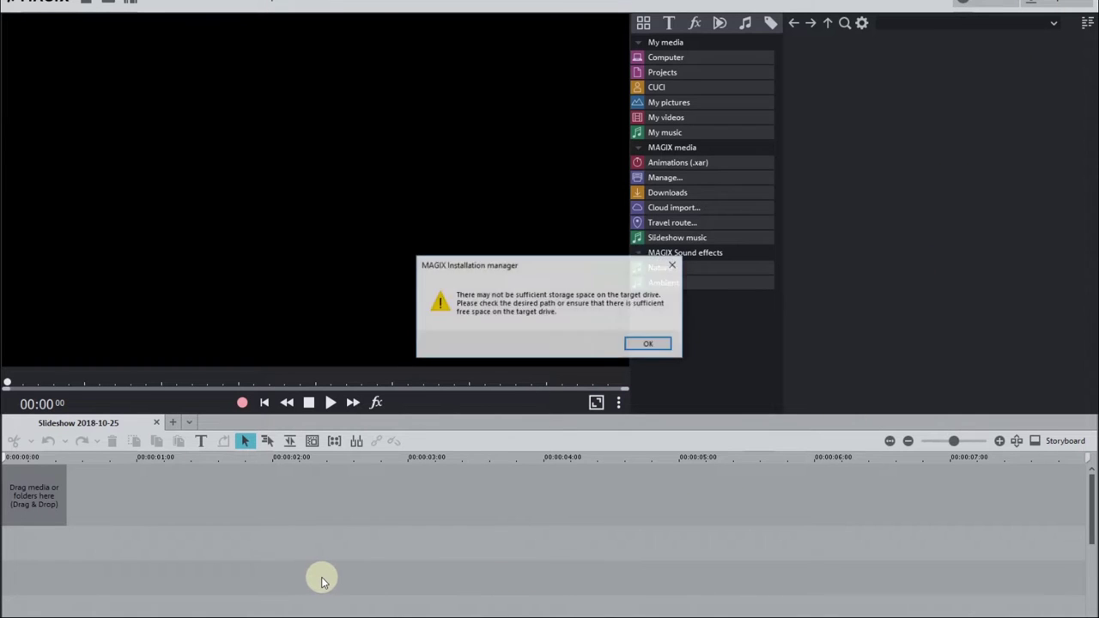
{"action": "left_click", "coordinate": [646, 344]}
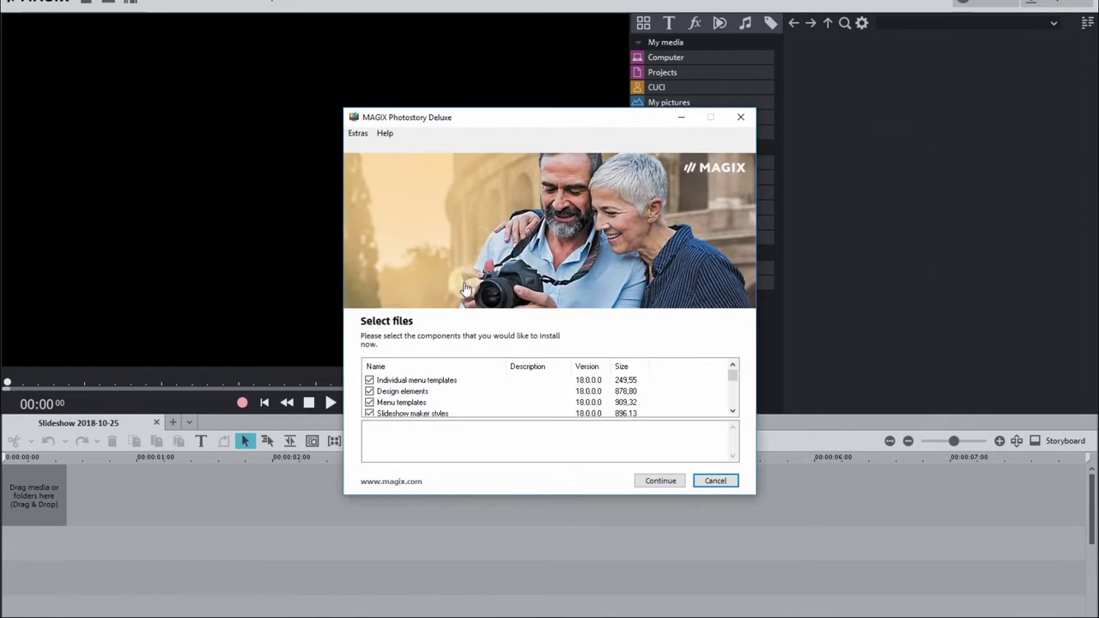
{"action": "left_click", "coordinate": [736, 395]}
{"action": "left_click", "coordinate": [735, 406]}
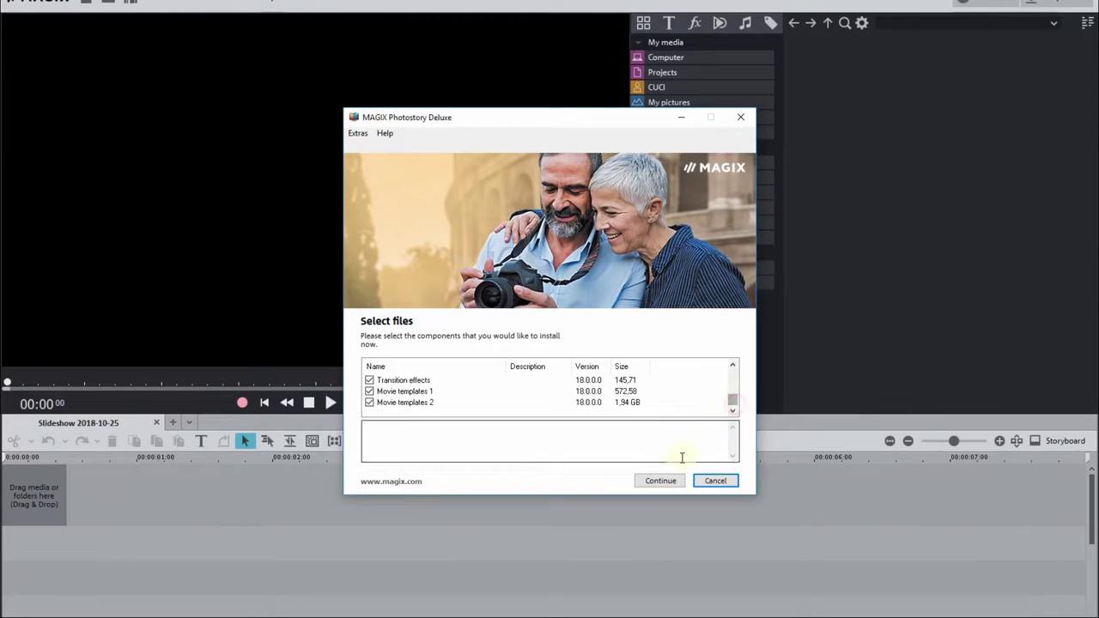
{"action": "left_click", "coordinate": [656, 481]}
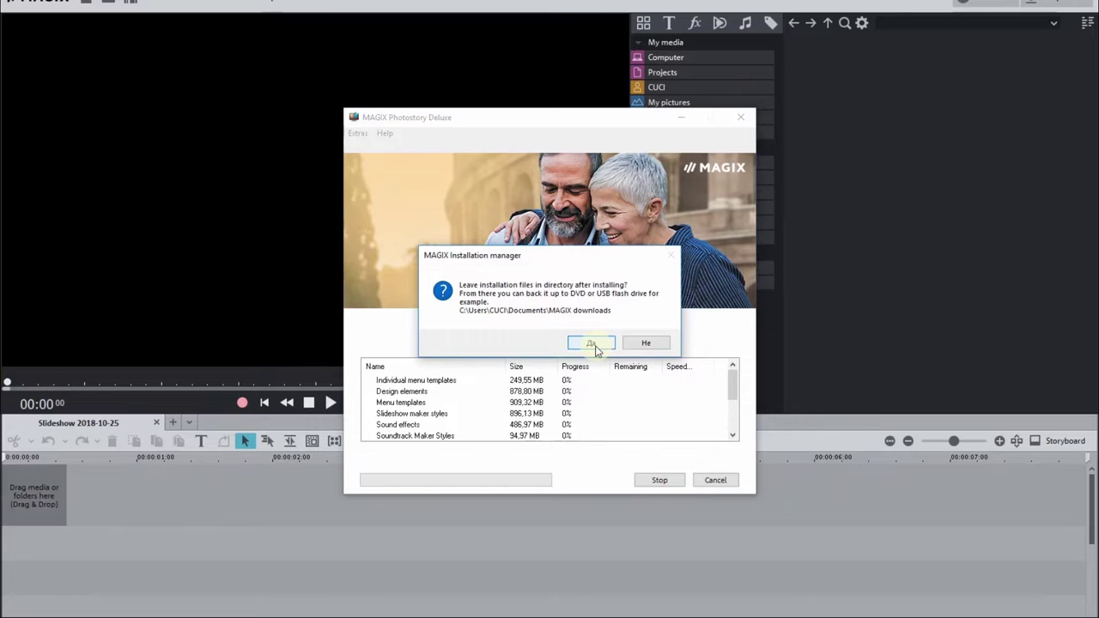
{"action": "left_click", "coordinate": [657, 342]}
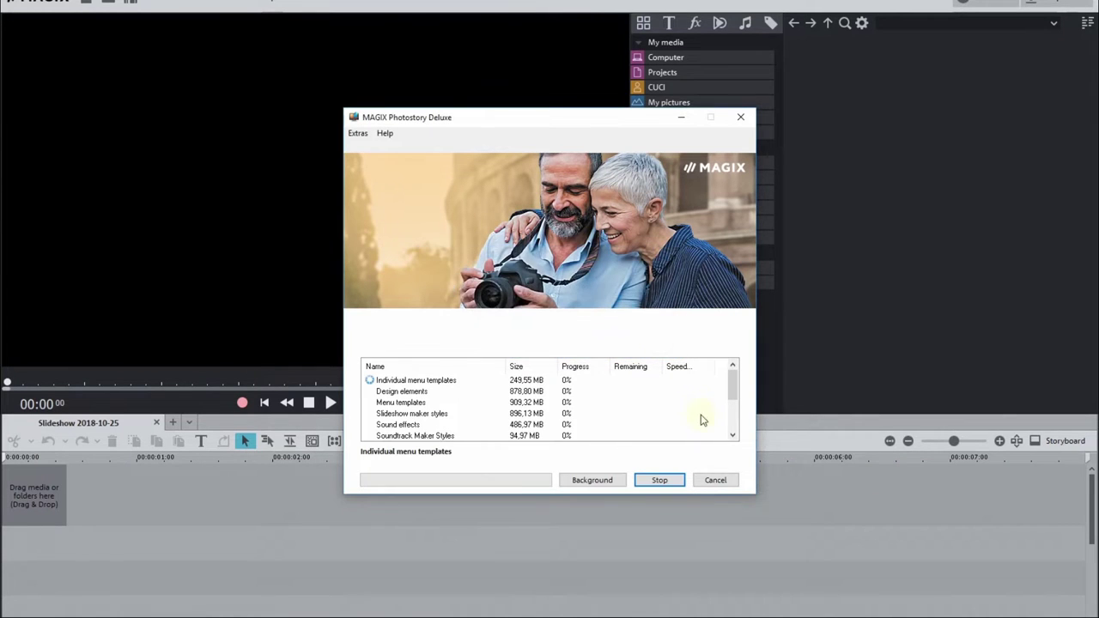
{"action": "left_click", "coordinate": [712, 481]}
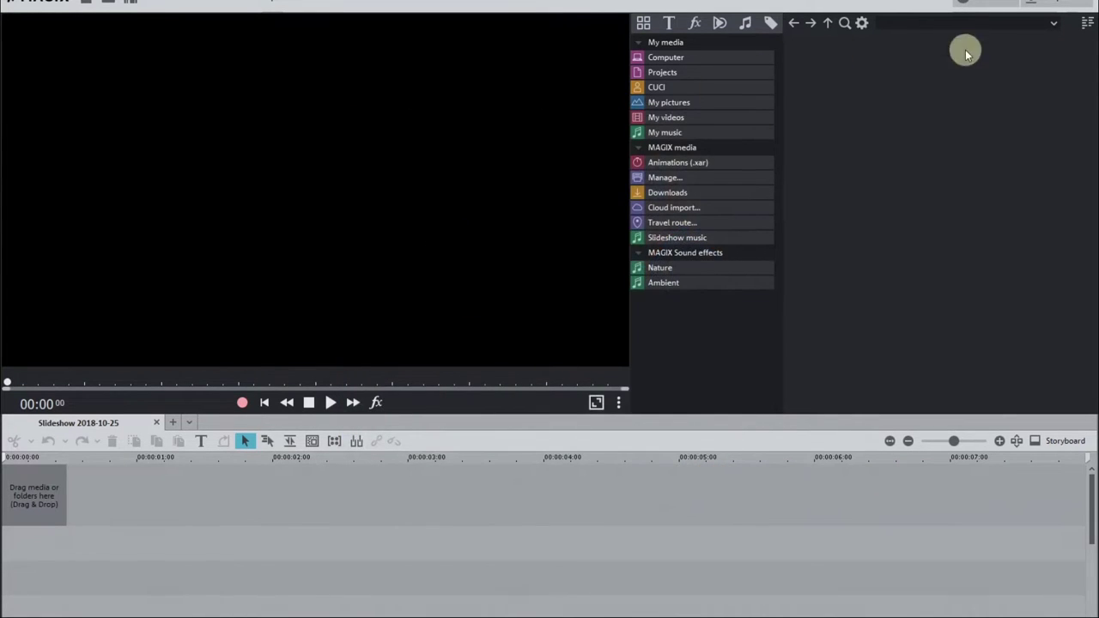
Close MAGIX Photostory Deluxe without saving the Slideshow 2018-10-25 project.
{"action": "left_click", "coordinate": [1040, 6]}
{"action": "key", "text": "alt+F4"}
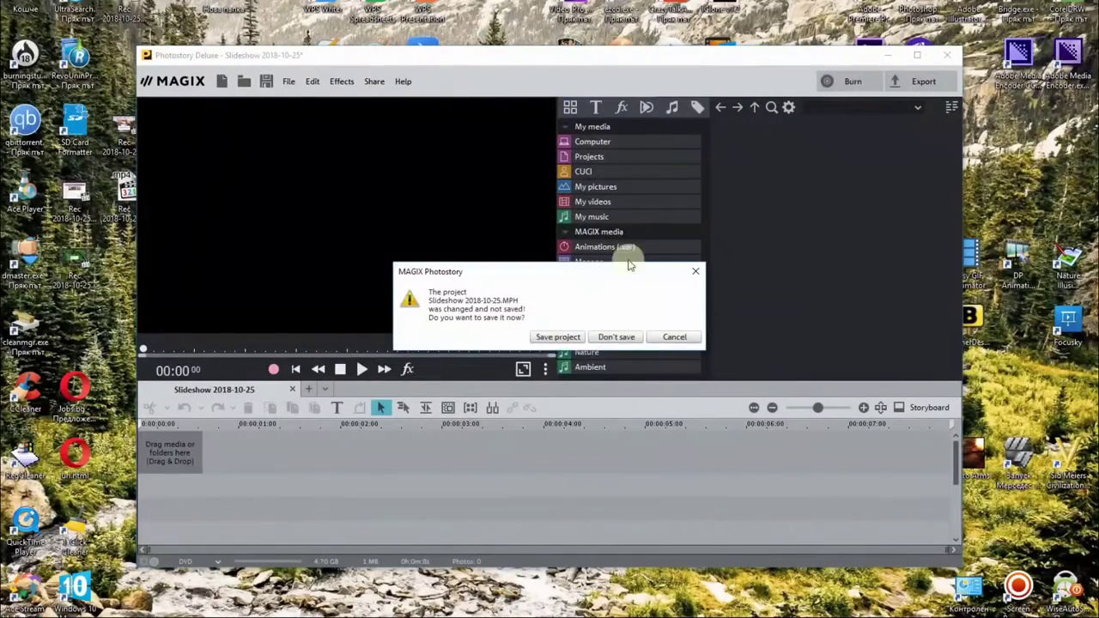
{"action": "left_click", "coordinate": [617, 338]}
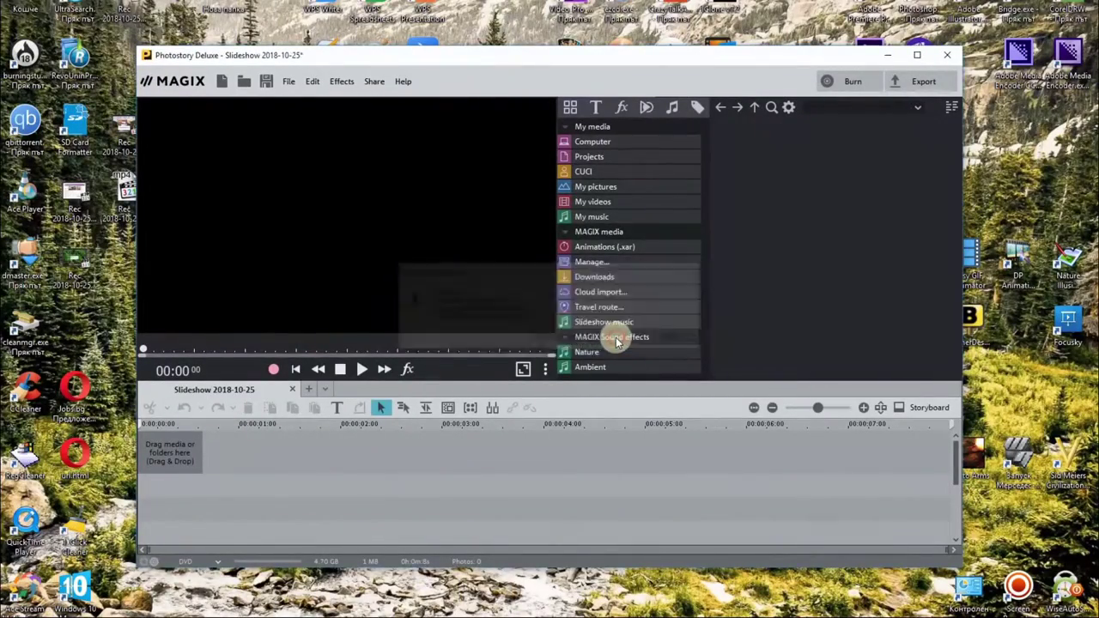
Switch to File Explorer and copy the Protein folder and Fotos_dlx.exe from the download's Crack folder.
{"action": "left_click", "coordinate": [343, 606]}
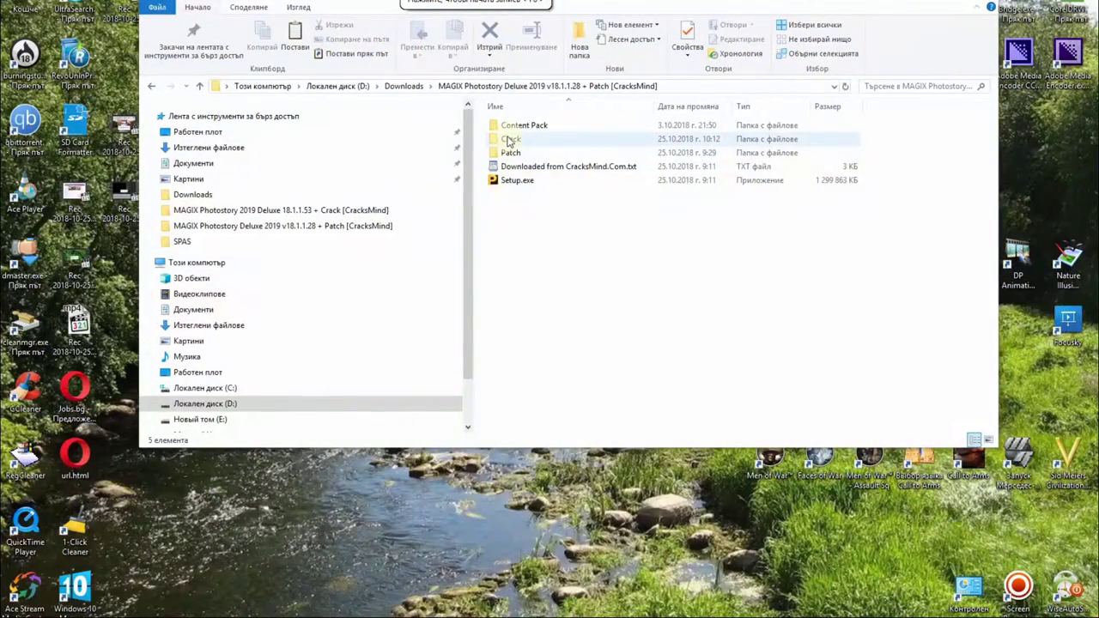
{"action": "double_click", "coordinate": [531, 141]}
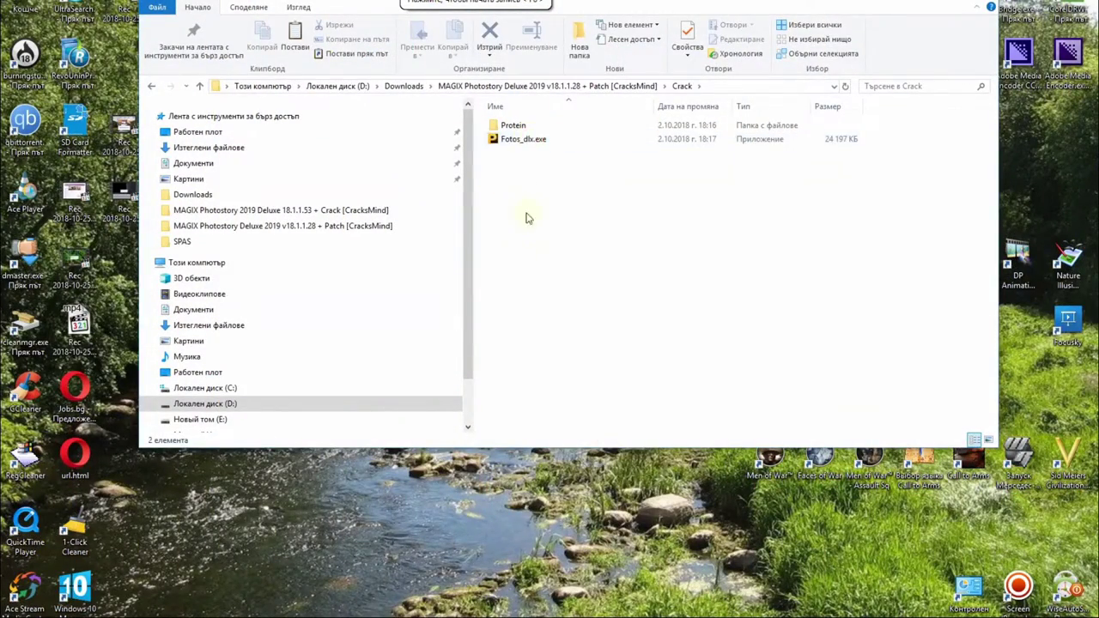
{"action": "left_click_drag", "start_coordinate": [517, 213], "coordinate": [518, 128]}
{"action": "right_click", "coordinate": [518, 129]}
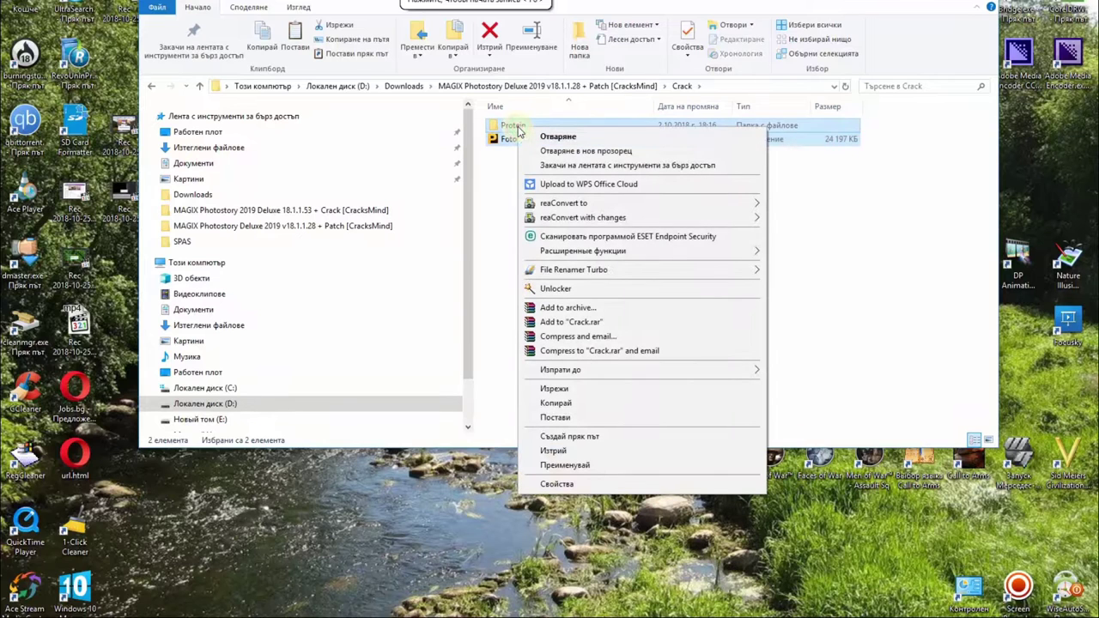
{"action": "left_click", "coordinate": [531, 404]}
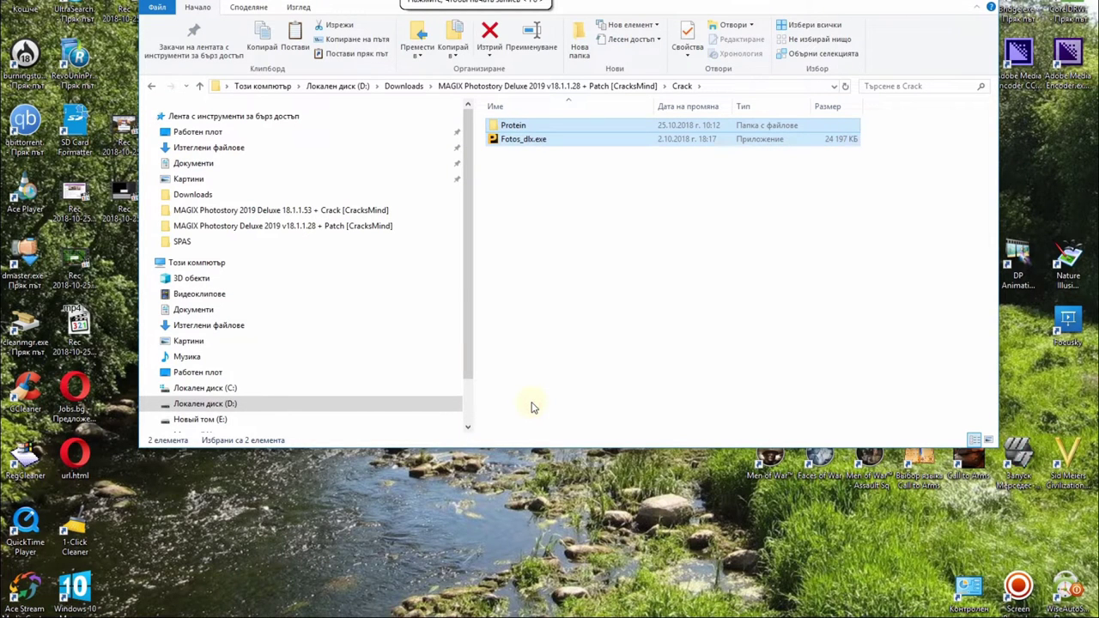
Open the 2019 program folder of MAGIX Photostory Deluxe inside Program Files on drive C.
{"action": "left_click", "coordinate": [206, 387]}
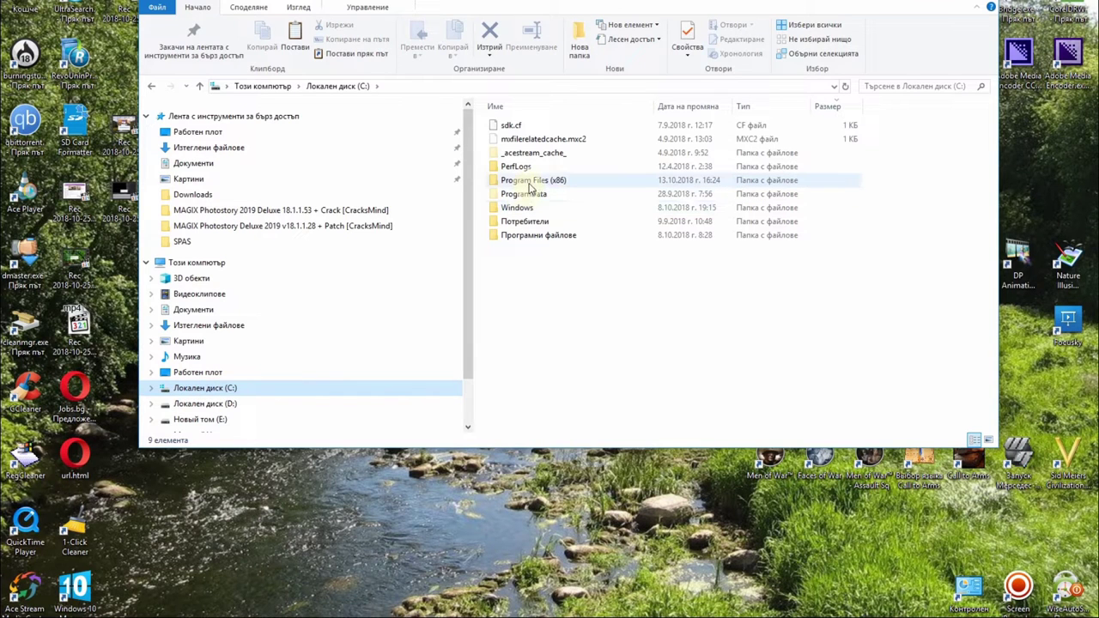
{"action": "left_click", "coordinate": [530, 183]}
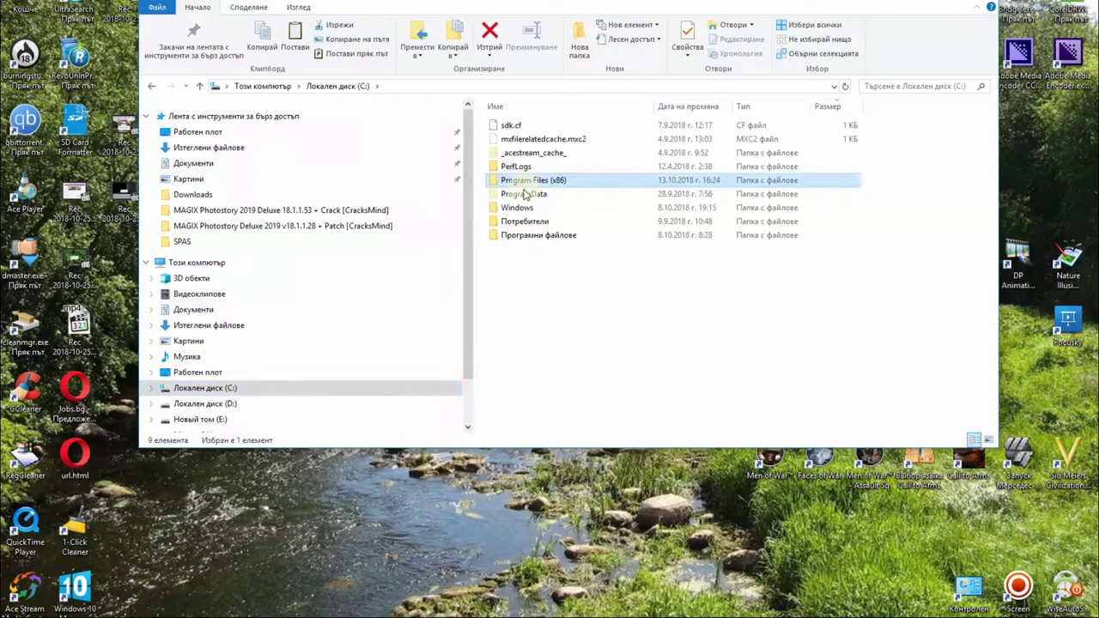
{"action": "left_click", "coordinate": [519, 240]}
{"action": "double_click", "coordinate": [519, 240]}
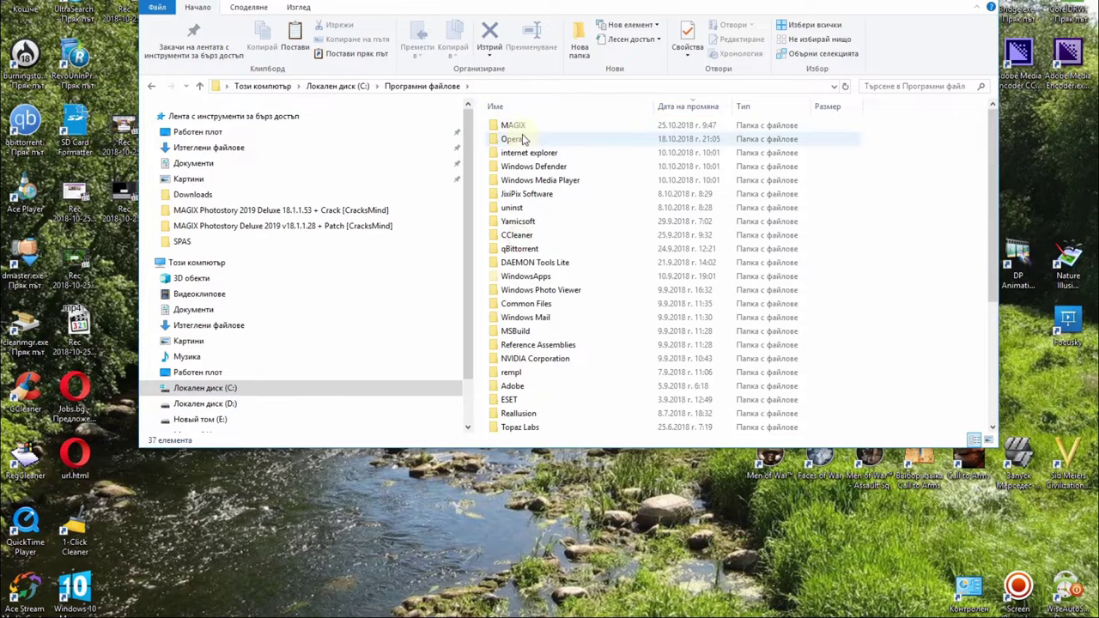
{"action": "double_click", "coordinate": [524, 124]}
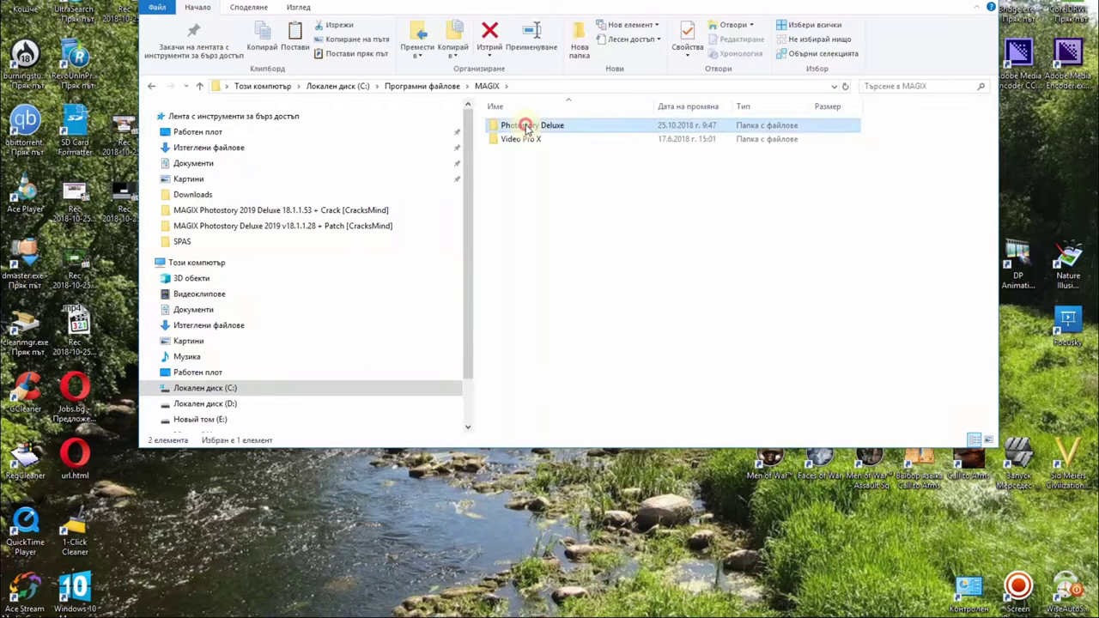
{"action": "double_click", "coordinate": [526, 125]}
{"action": "double_click", "coordinate": [527, 125]}
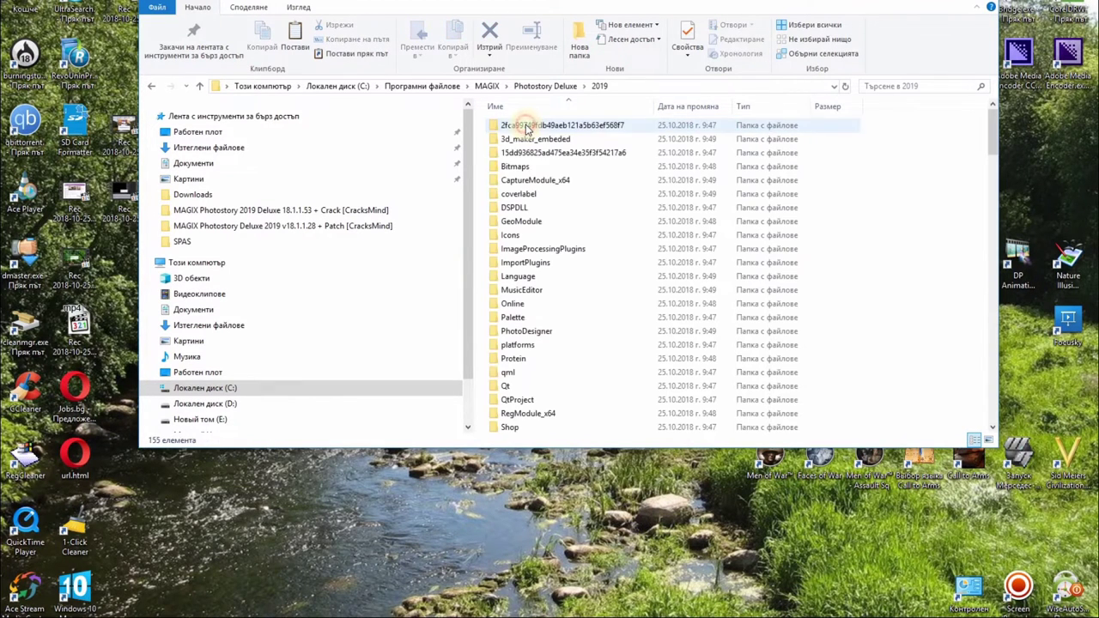
Paste the copied items into the 2019 folder, replacing the files with the same names, and close File Explorer.
{"action": "right_click", "coordinate": [477, 177]}
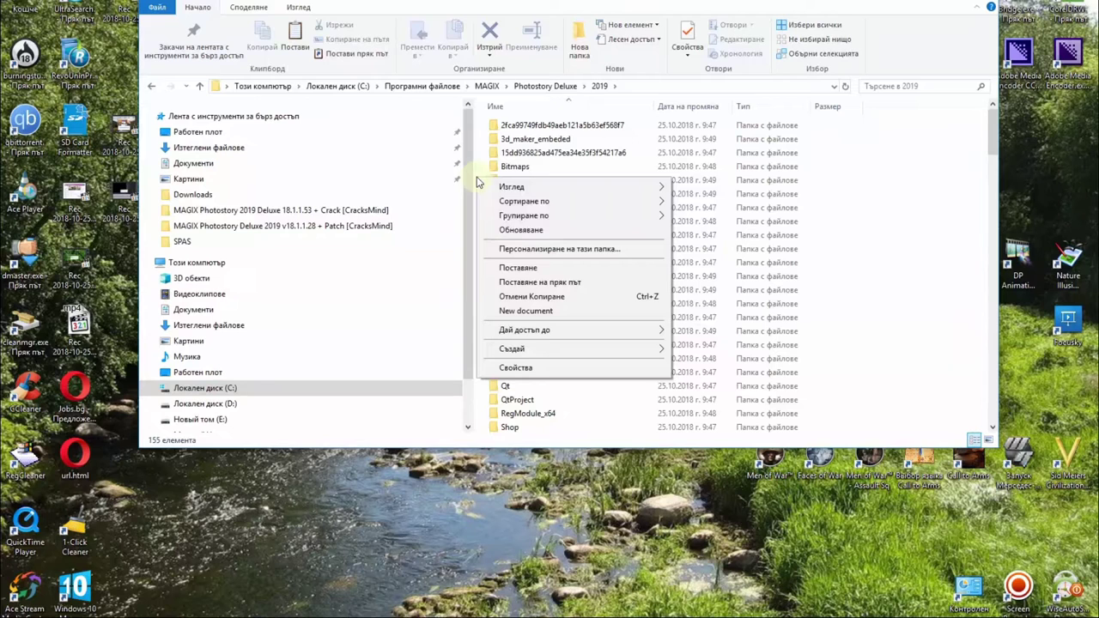
{"action": "left_click", "coordinate": [500, 268]}
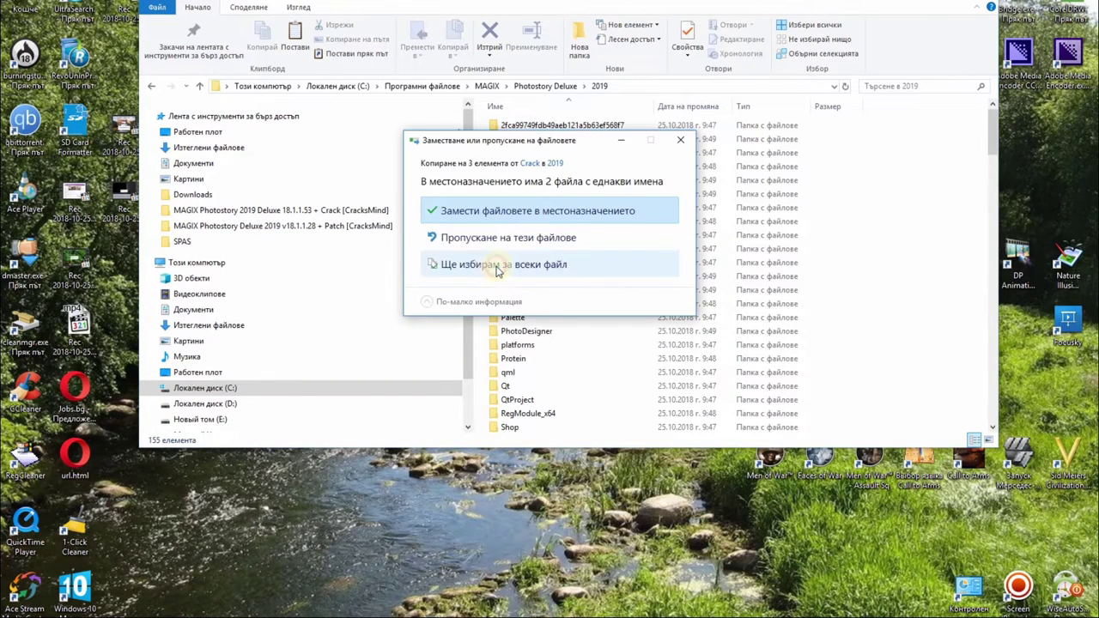
{"action": "left_click", "coordinate": [543, 211]}
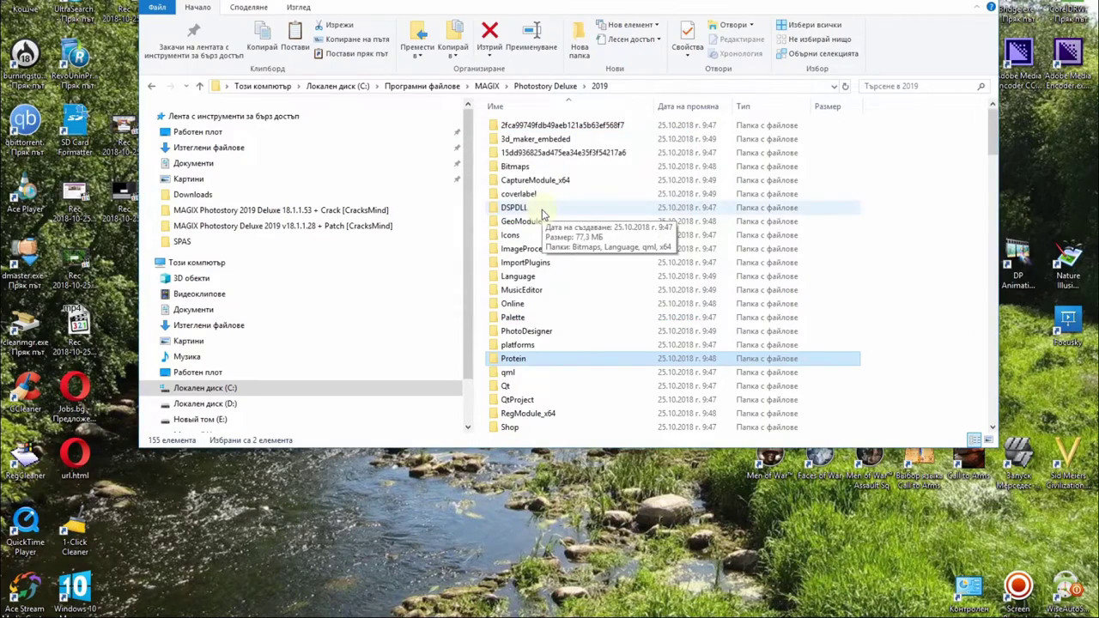
{"action": "left_click", "coordinate": [980, 0]}
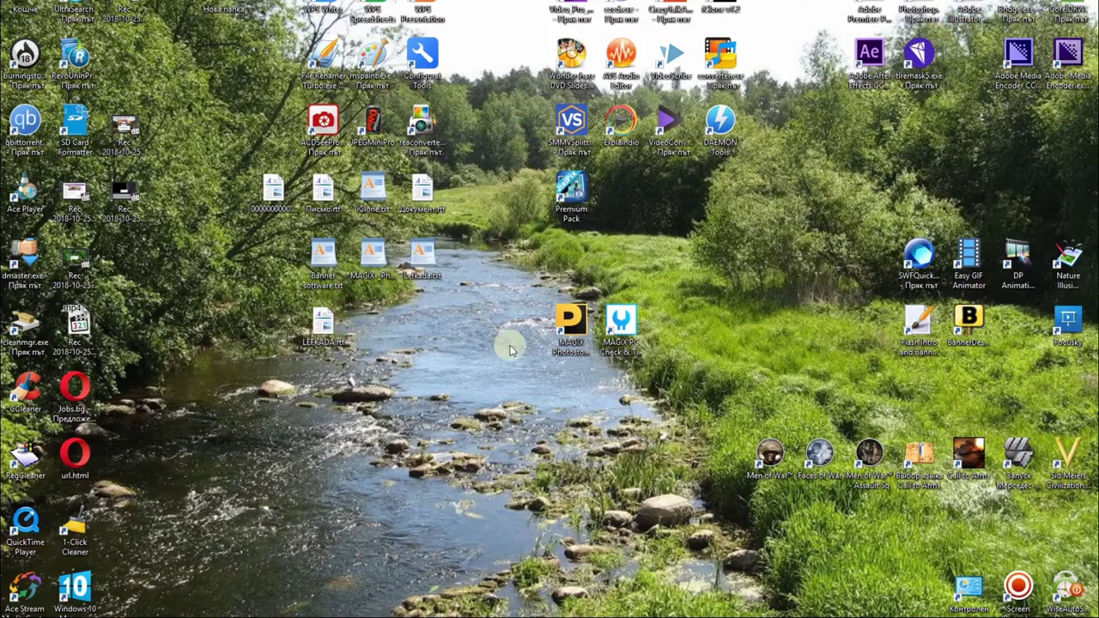
Launch MAGIX Photostory Deluxe from the desktop and create an empty project named Slideshow 2018-10-25.
{"action": "double_click", "coordinate": [571, 323]}
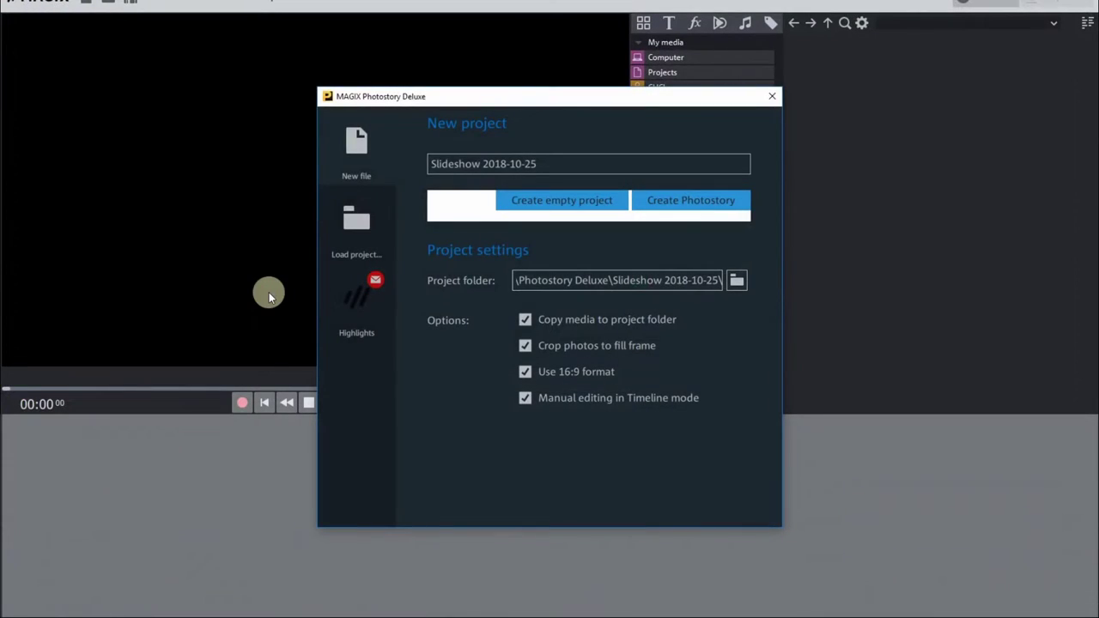
{"action": "left_click", "coordinate": [525, 200]}
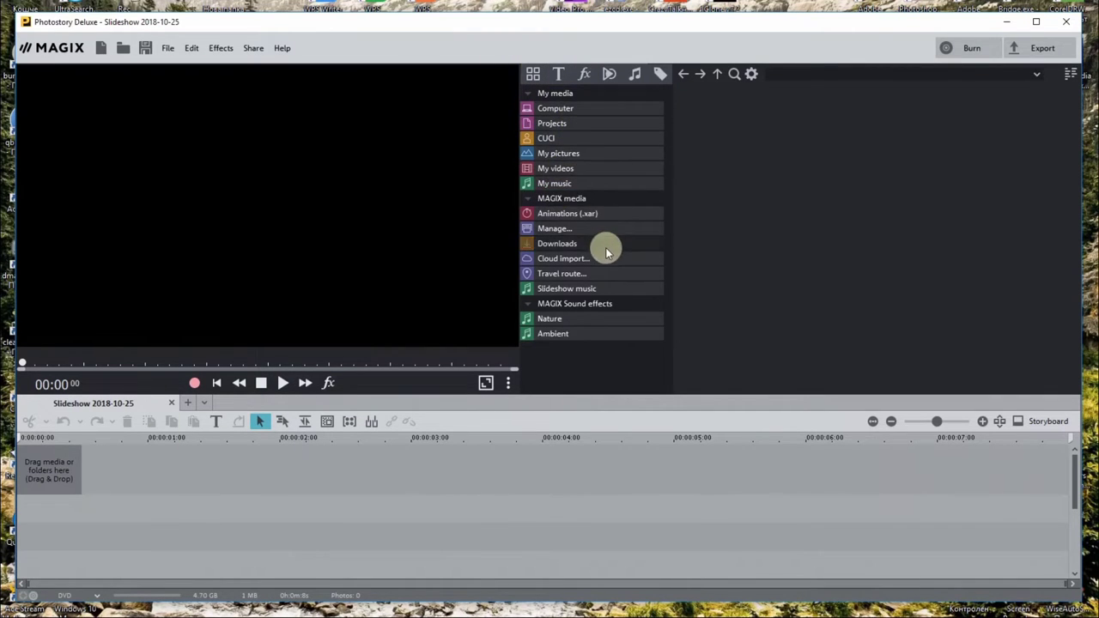
Open the Travel route animation editor and enable the Map selection option.
{"action": "left_click", "coordinate": [573, 277]}
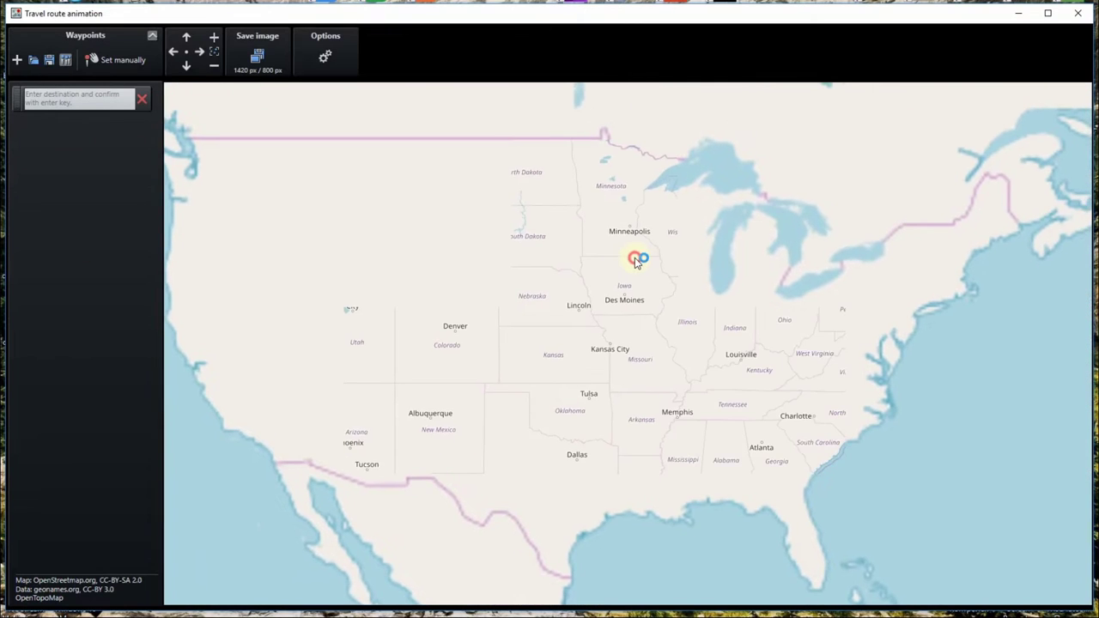
{"action": "left_click", "coordinate": [213, 38]}
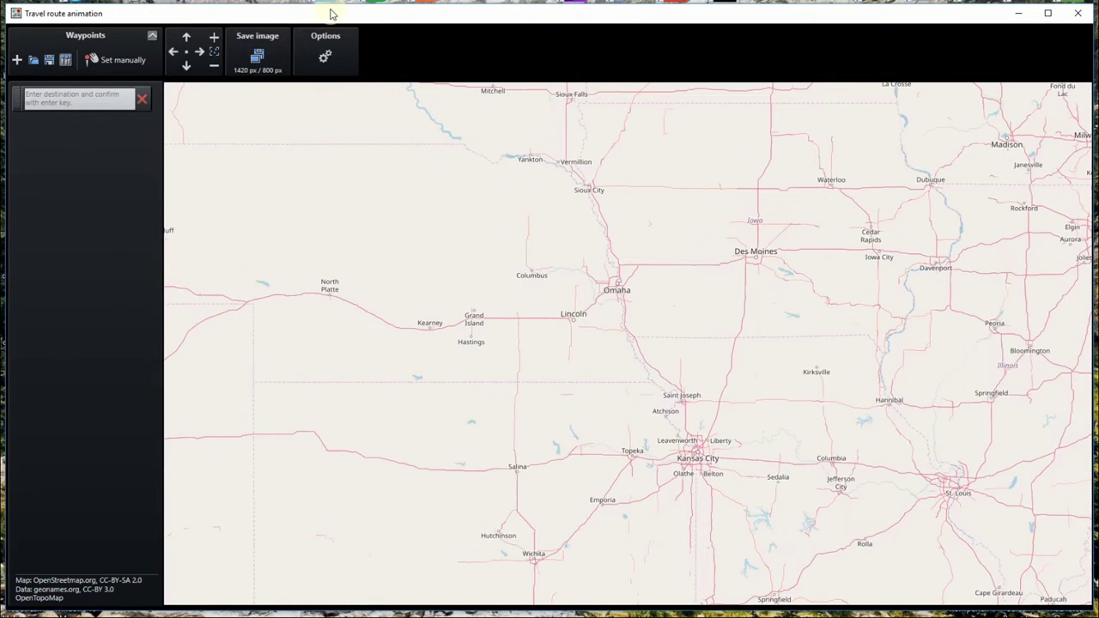
{"action": "left_click", "coordinate": [325, 55]}
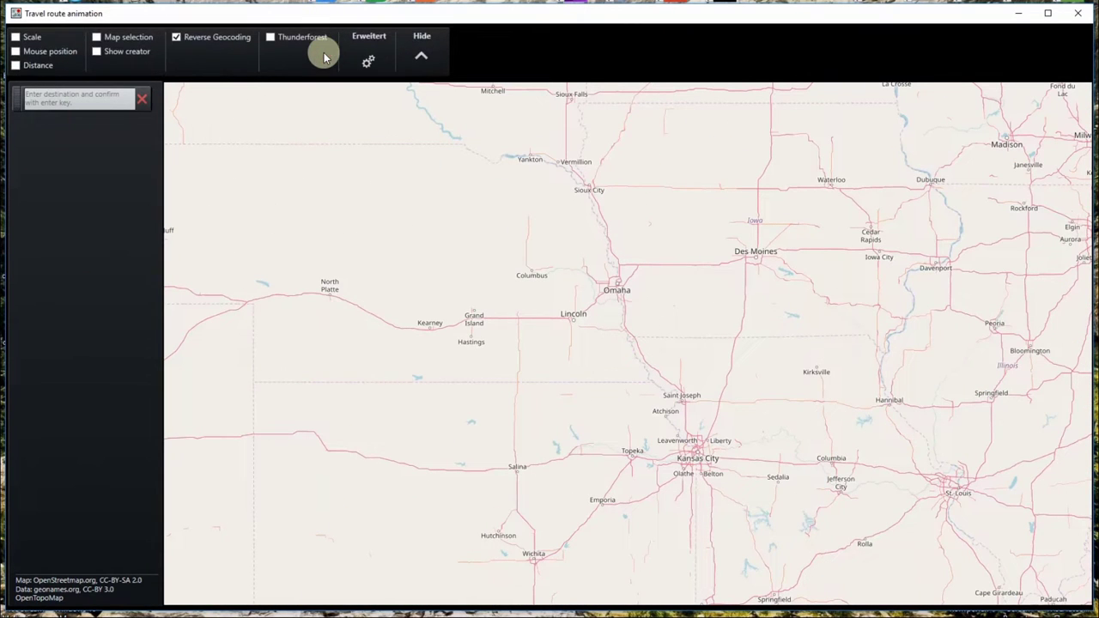
{"action": "left_click", "coordinate": [97, 38]}
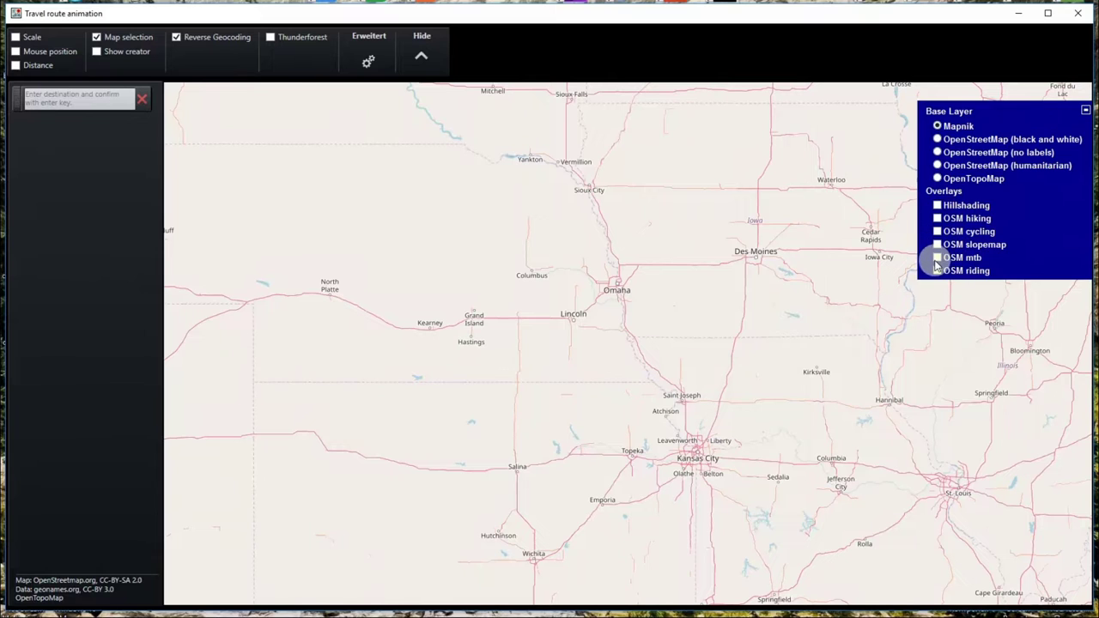
Preview the humanitarian, no labels, black and white and OpenTopoMap base layers, and close the travel route editor.
{"action": "left_click", "coordinate": [938, 166]}
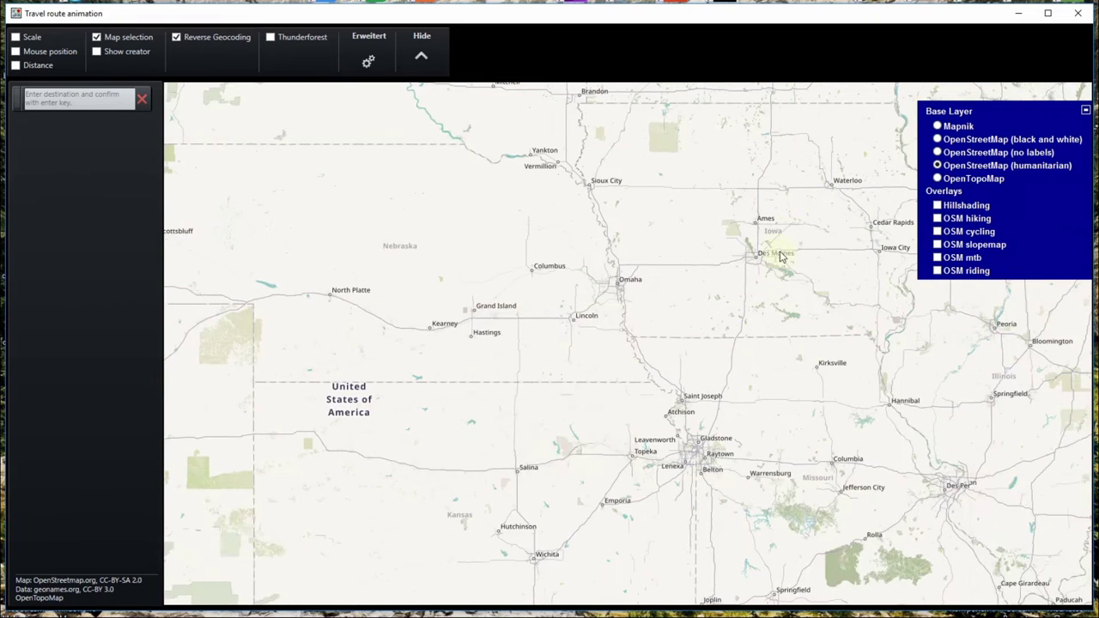
{"action": "left_click", "coordinate": [939, 152]}
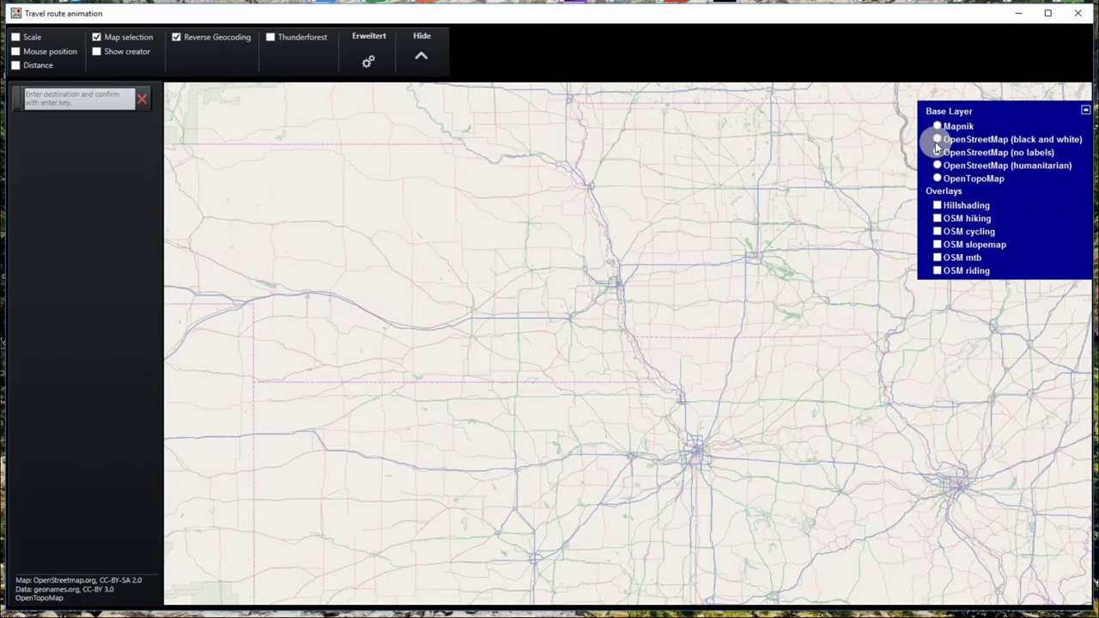
{"action": "left_click", "coordinate": [937, 140]}
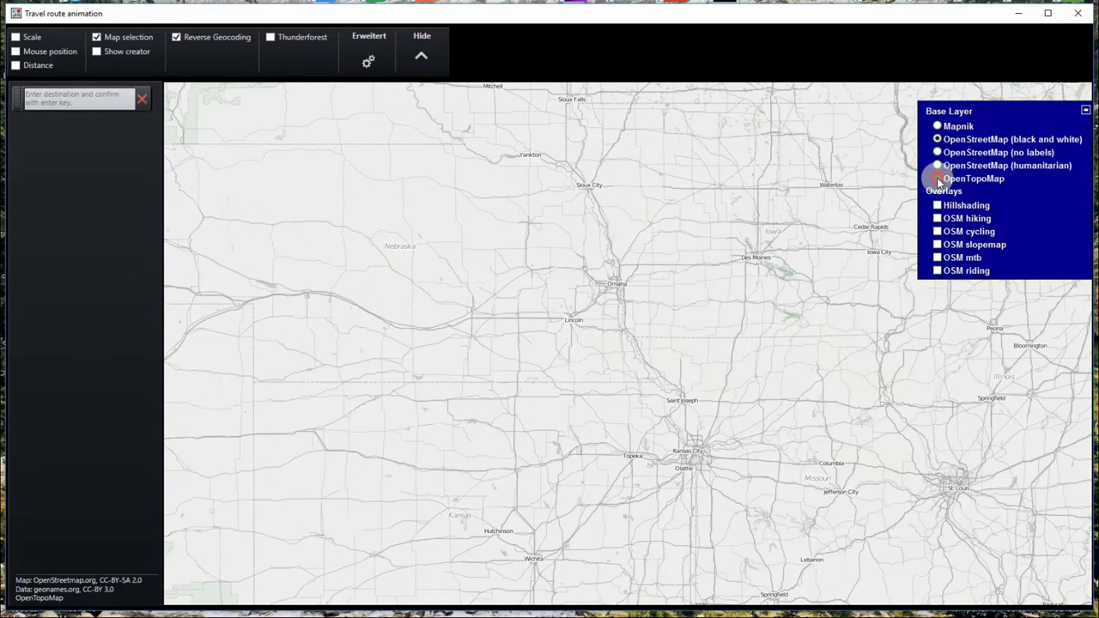
{"action": "left_click", "coordinate": [938, 178]}
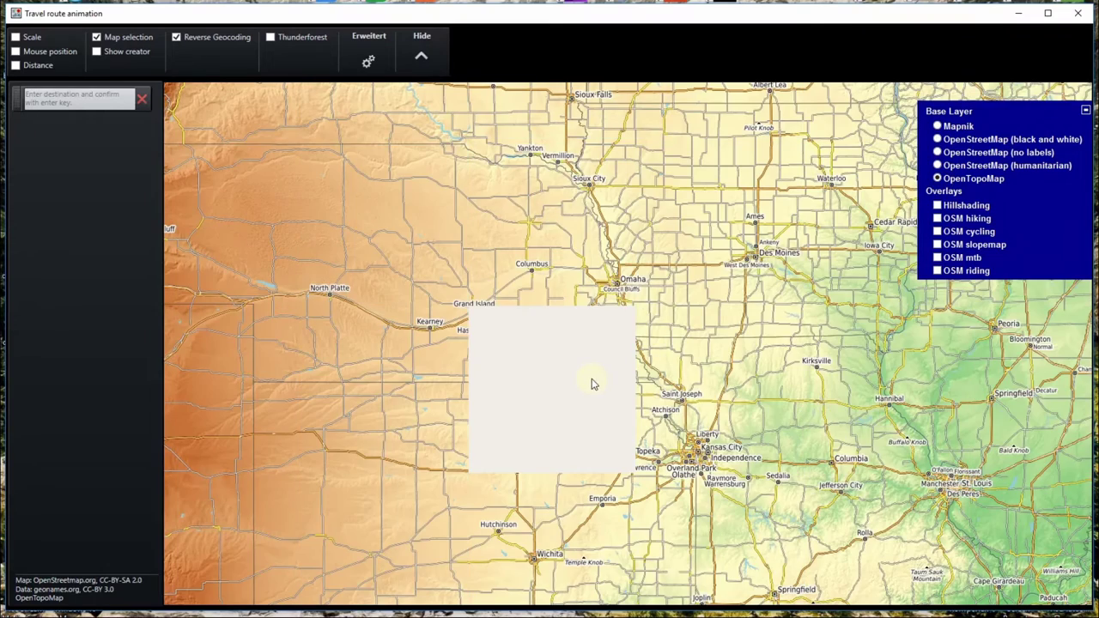
{"action": "scroll", "coordinate": [634, 391], "scroll_direction": "up", "scroll_amount": 1}
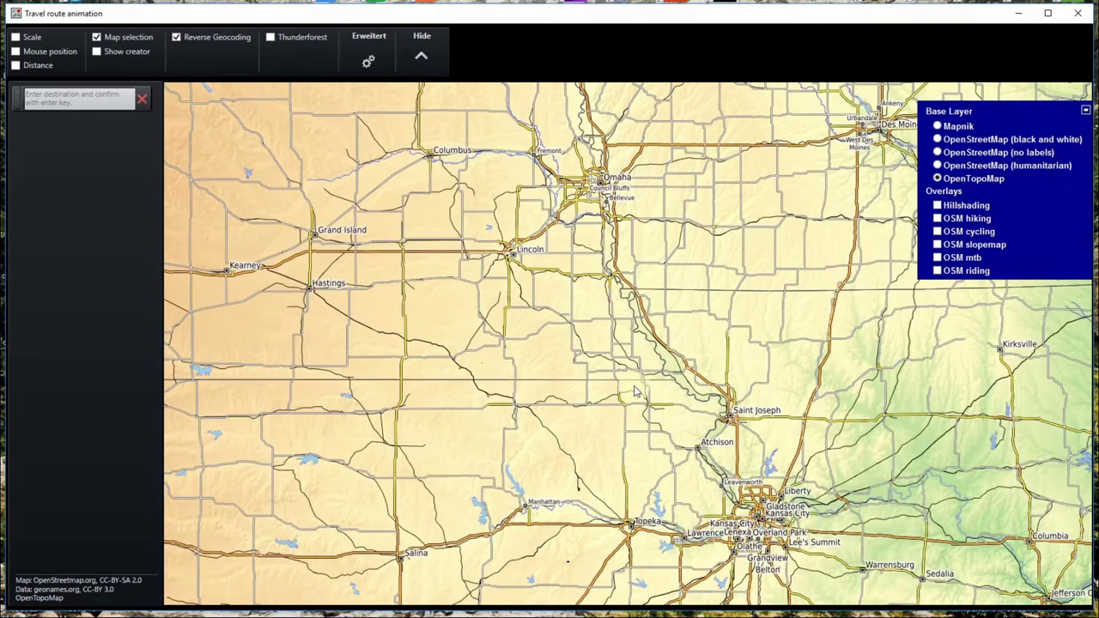
{"action": "scroll", "coordinate": [635, 392], "scroll_direction": "up", "scroll_amount": 1}
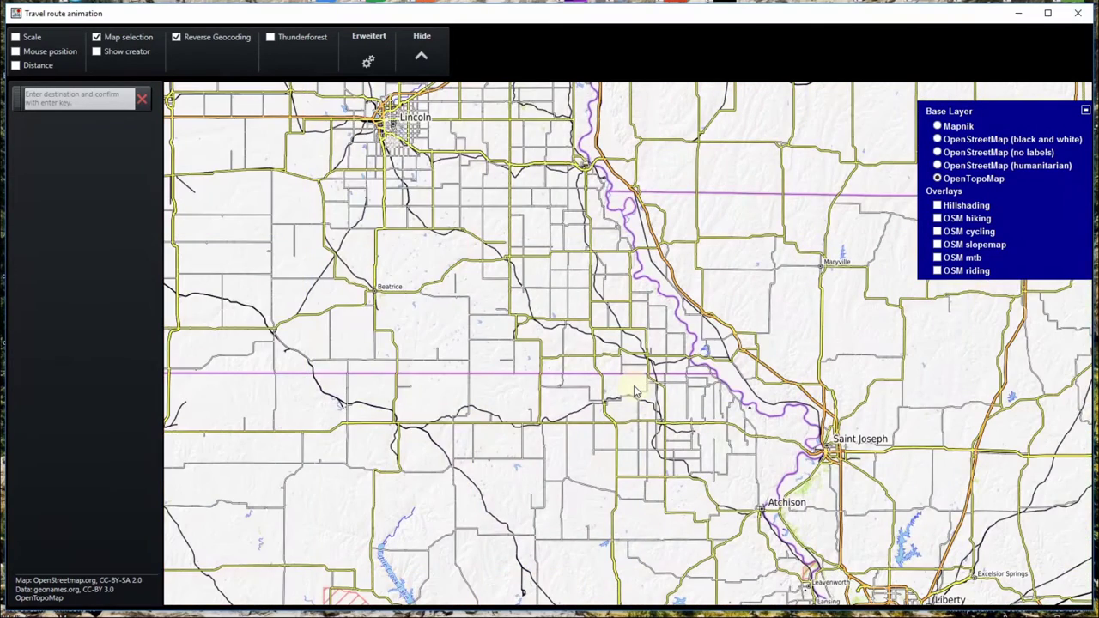
{"action": "scroll", "coordinate": [635, 391], "scroll_direction": "down", "scroll_amount": 1}
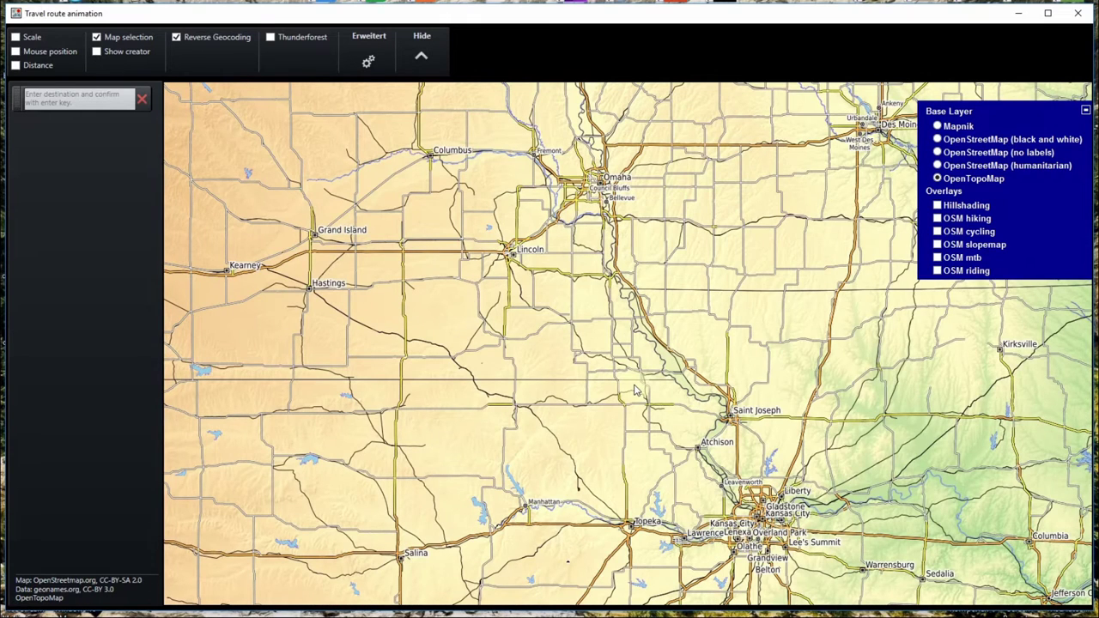
{"action": "left_click", "coordinate": [1078, 13]}
{"action": "left_click", "coordinate": [588, 343]}
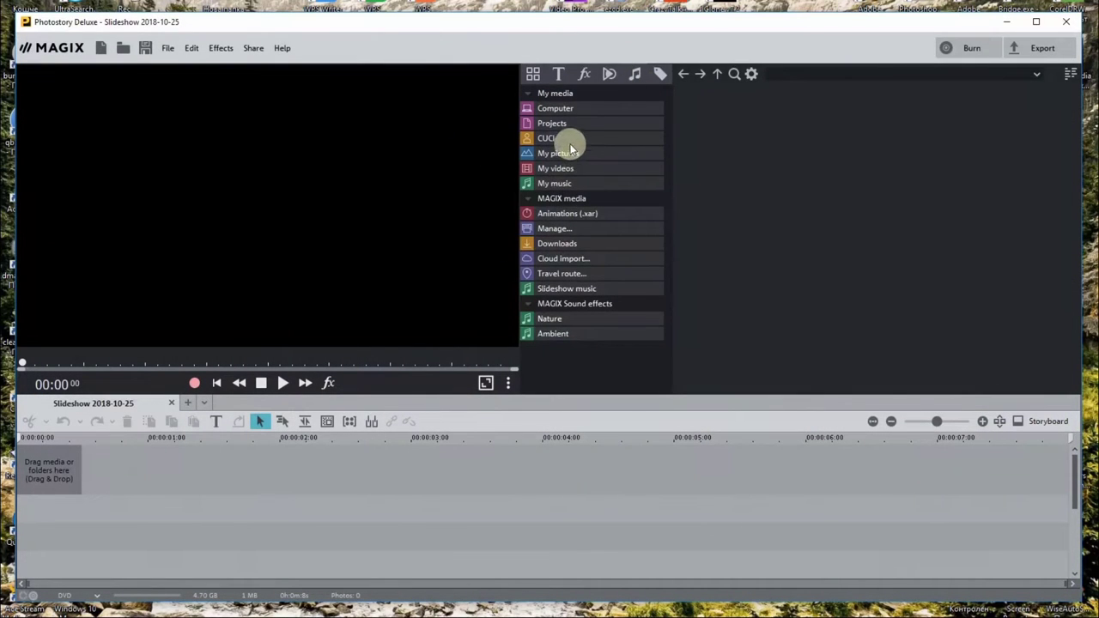
Try to open the Manage tool in MAGIX media and request the download of its additional program.
{"action": "left_click", "coordinate": [558, 230]}
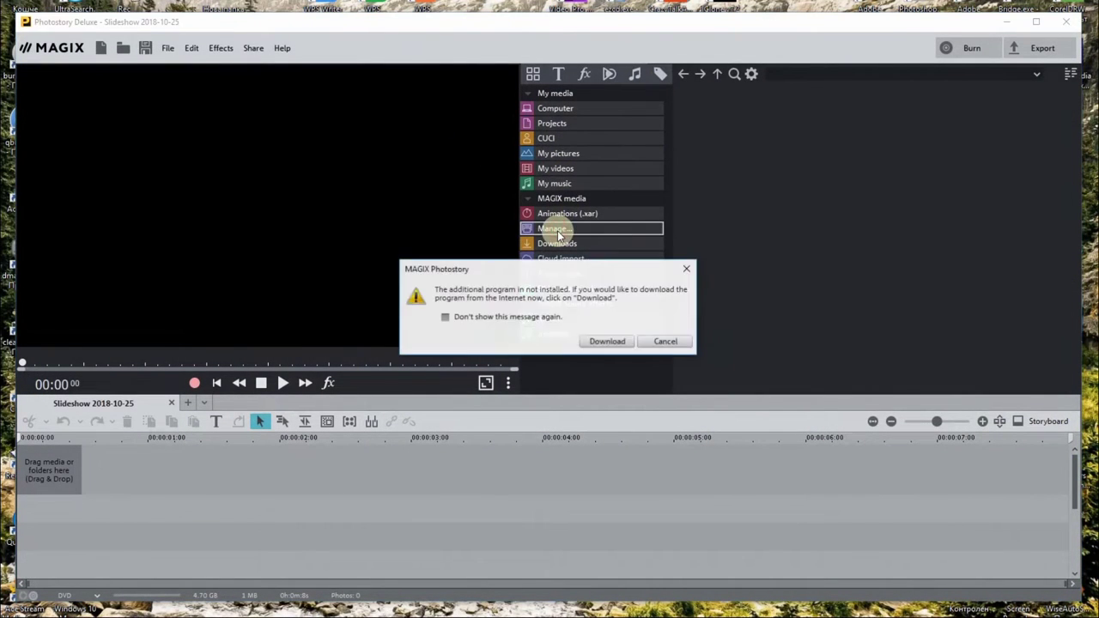
{"action": "left_click", "coordinate": [605, 343]}
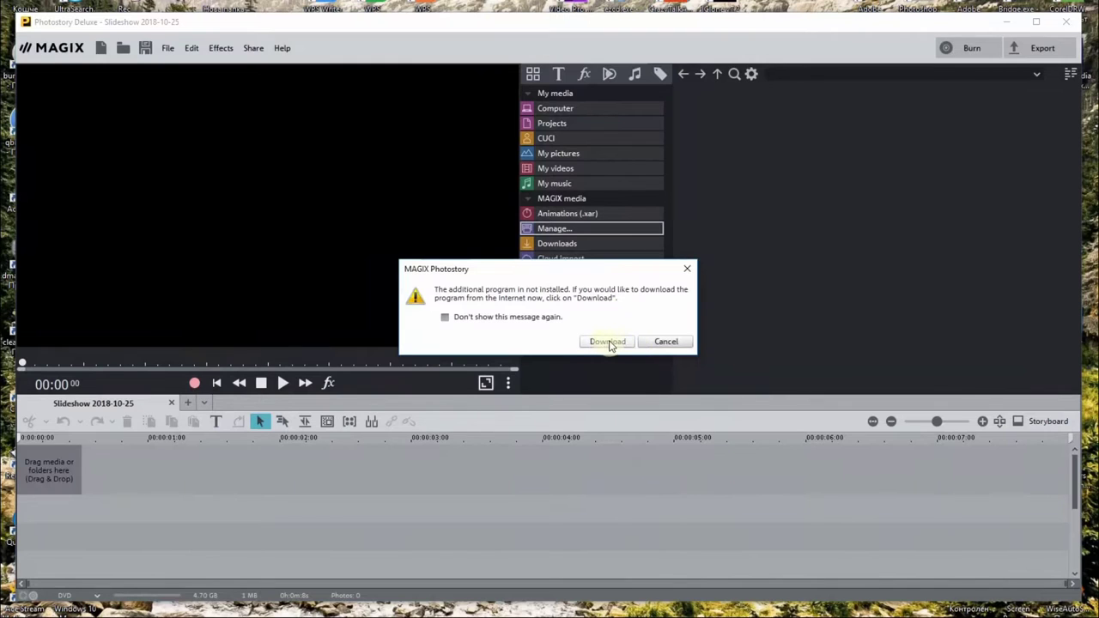
{"action": "left_click", "coordinate": [663, 342]}
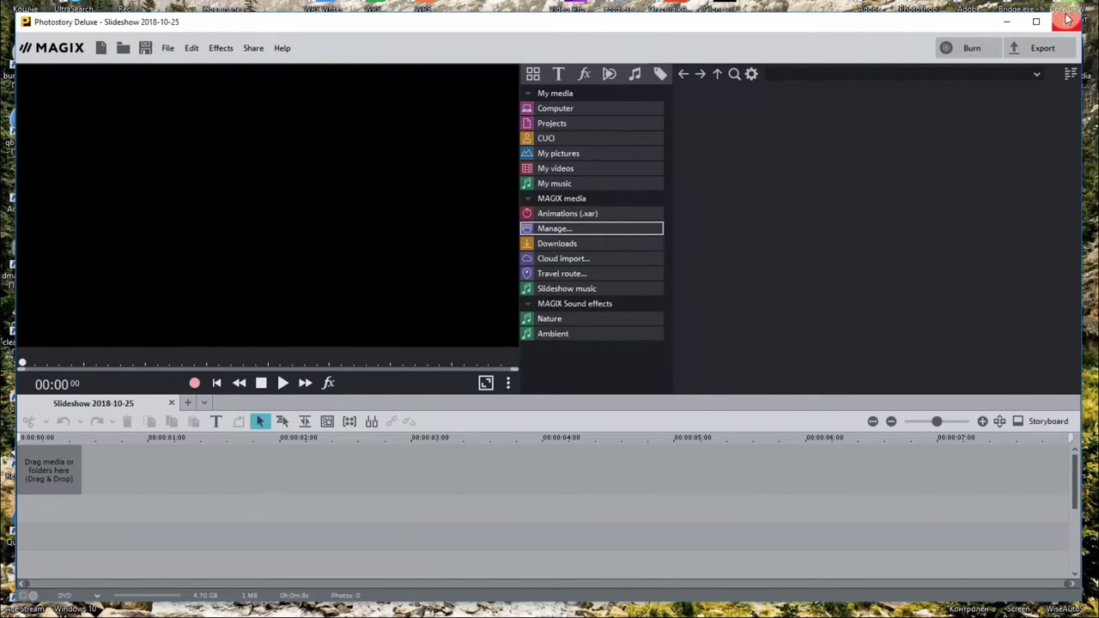
Close and relaunch MAGIX Photostory Deluxe, and create a new project named Slideshow 2018-10-25.
{"action": "left_click", "coordinate": [1067, 17]}
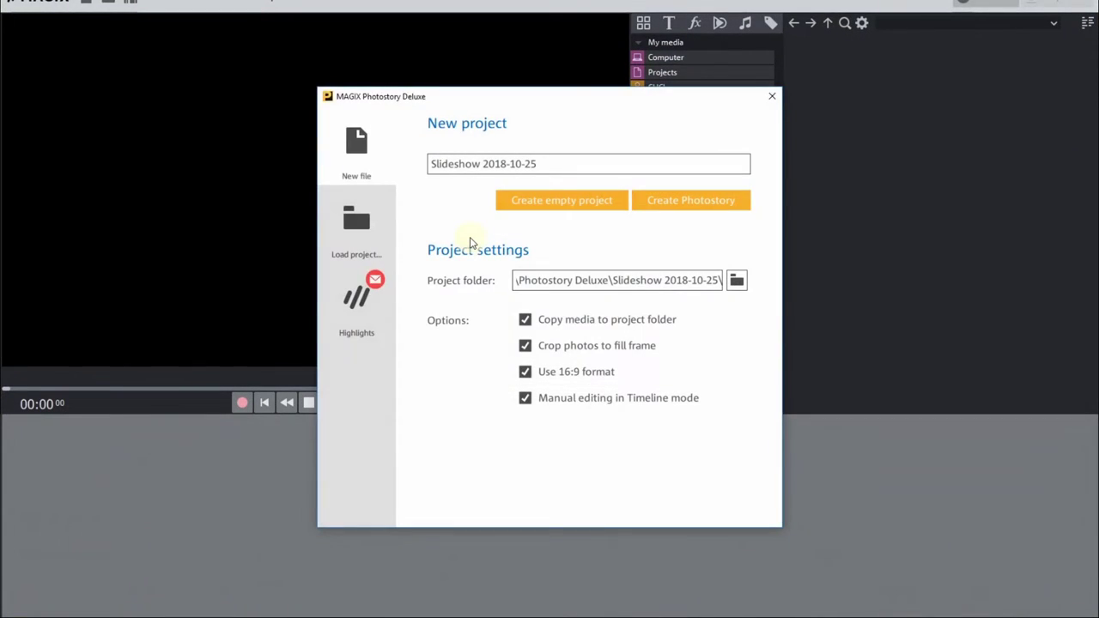
{"action": "left_click", "coordinate": [658, 201]}
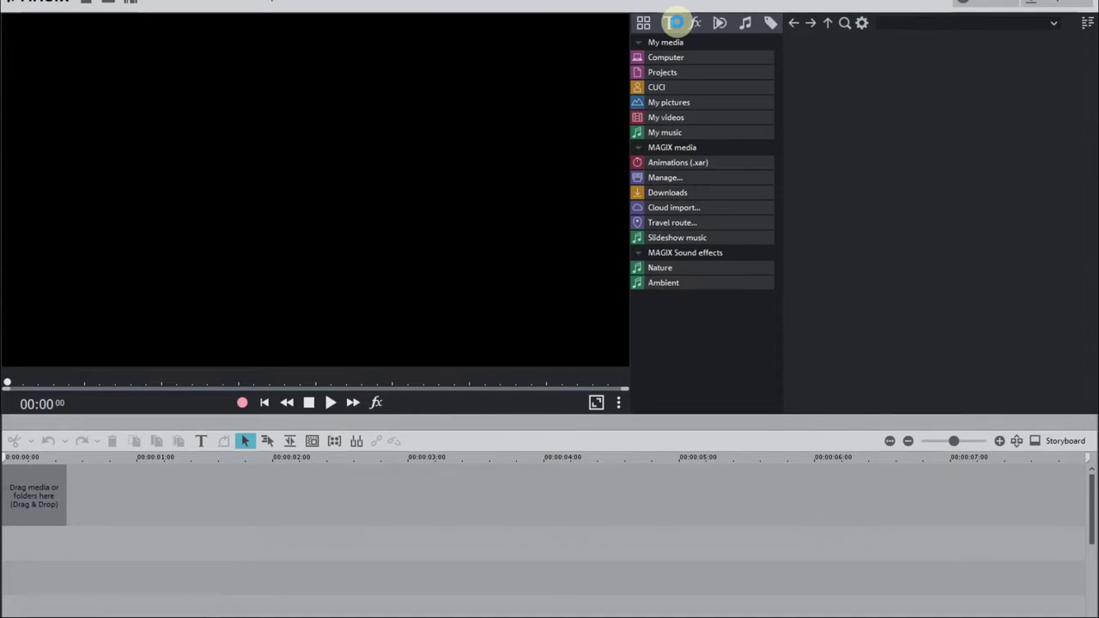
Look through the title templates: Fonts, Movement, My Own, 3D Animation, 3D Static, 3D Decorative and Captions.
{"action": "left_click", "coordinate": [677, 22]}
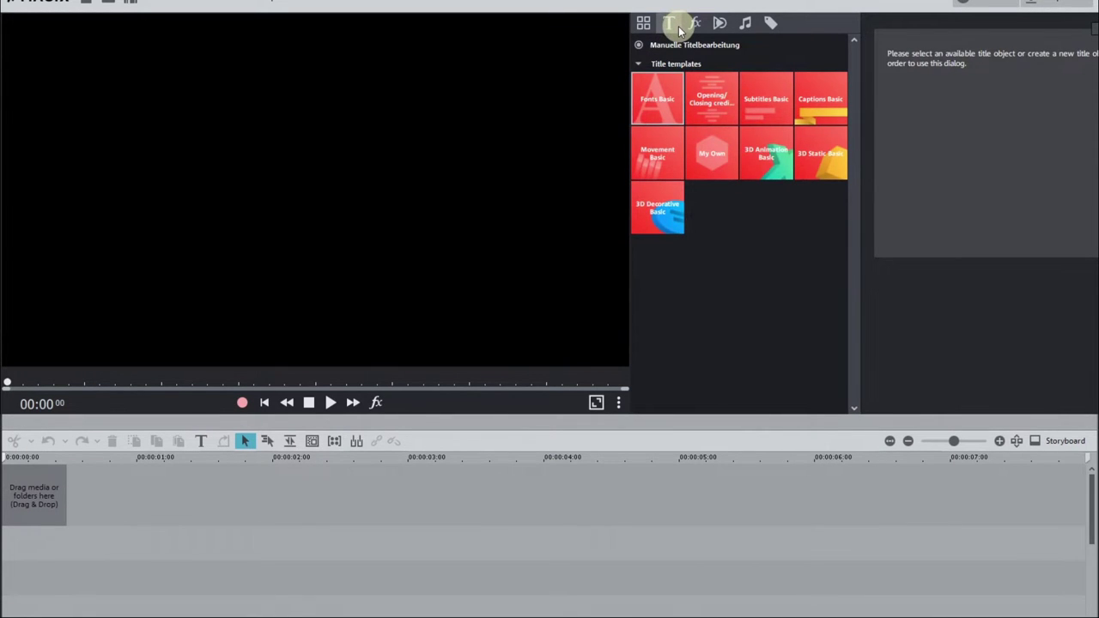
{"action": "left_click", "coordinate": [650, 108]}
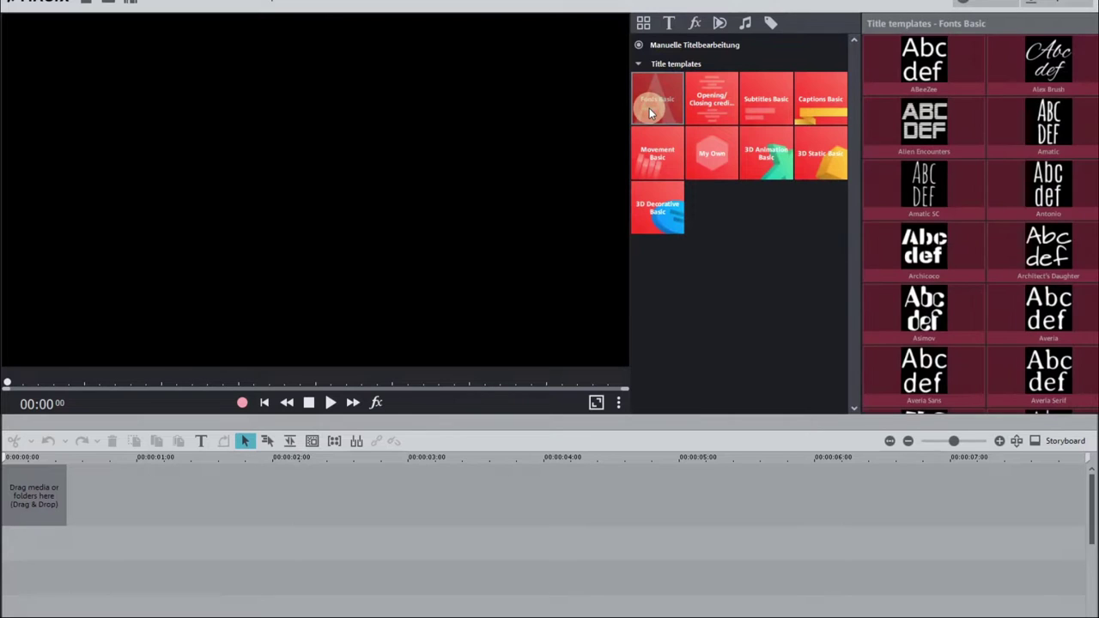
{"action": "left_click", "coordinate": [661, 151]}
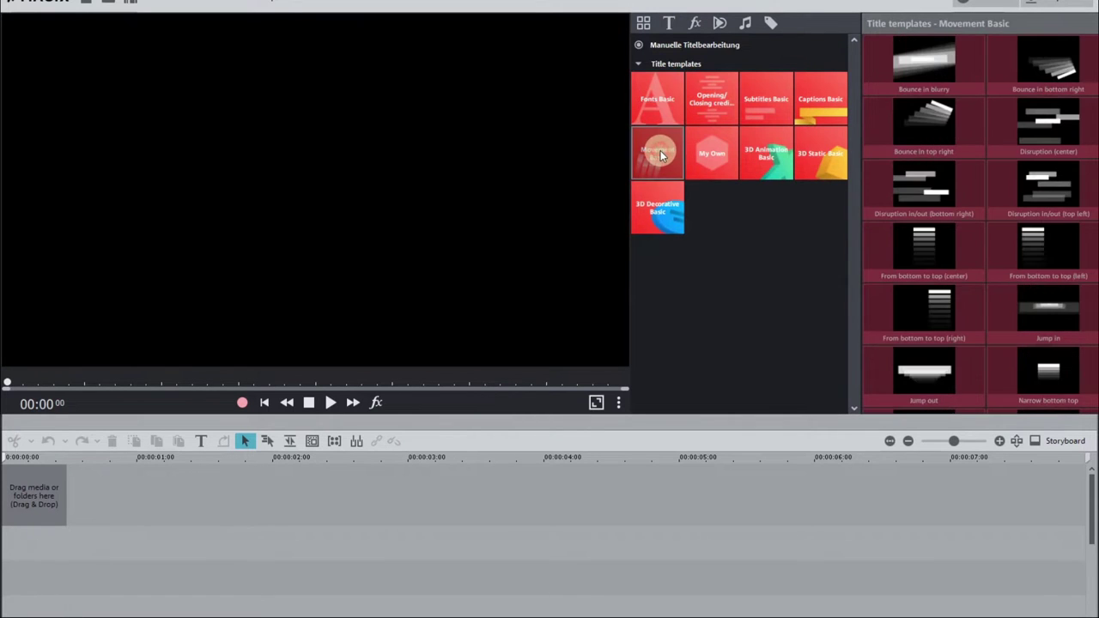
{"action": "left_click", "coordinate": [712, 153]}
{"action": "left_click", "coordinate": [763, 151]}
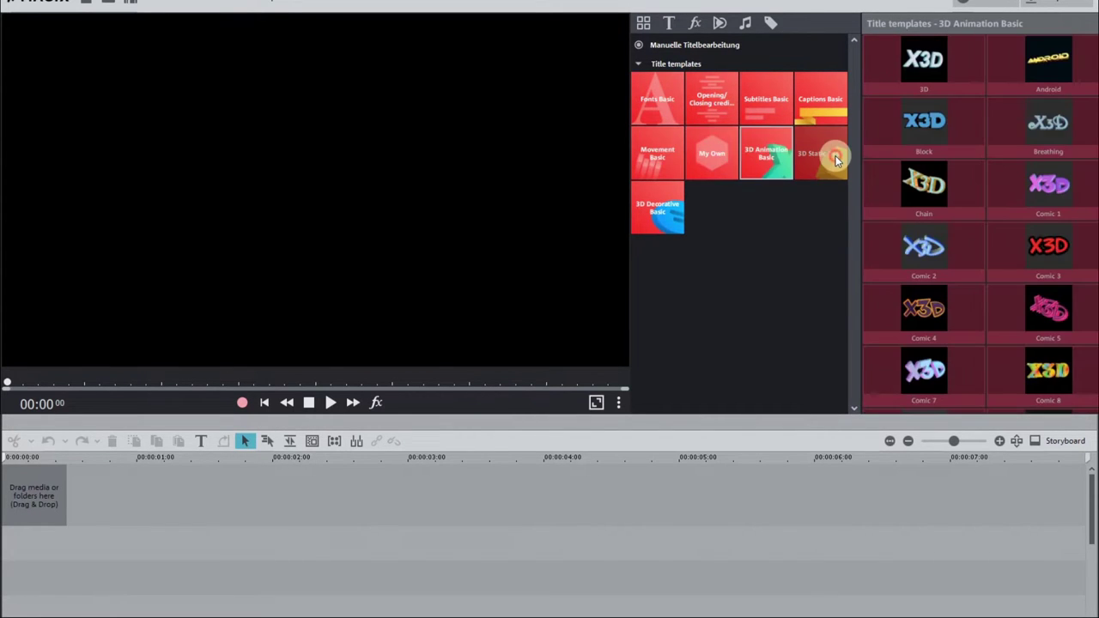
{"action": "left_click", "coordinate": [836, 156]}
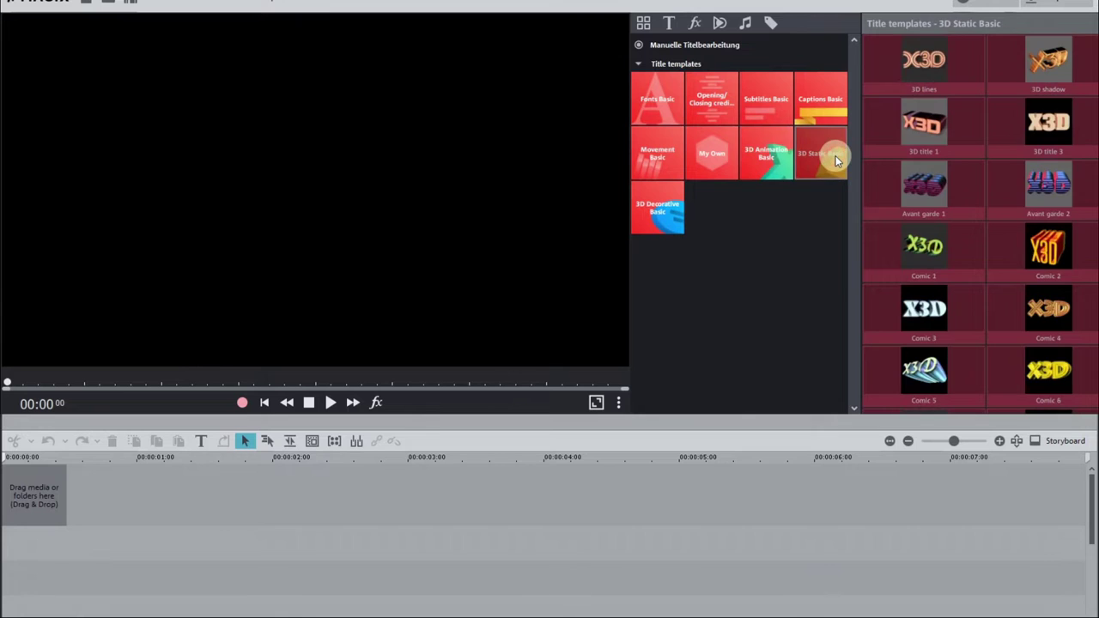
{"action": "left_click", "coordinate": [658, 222]}
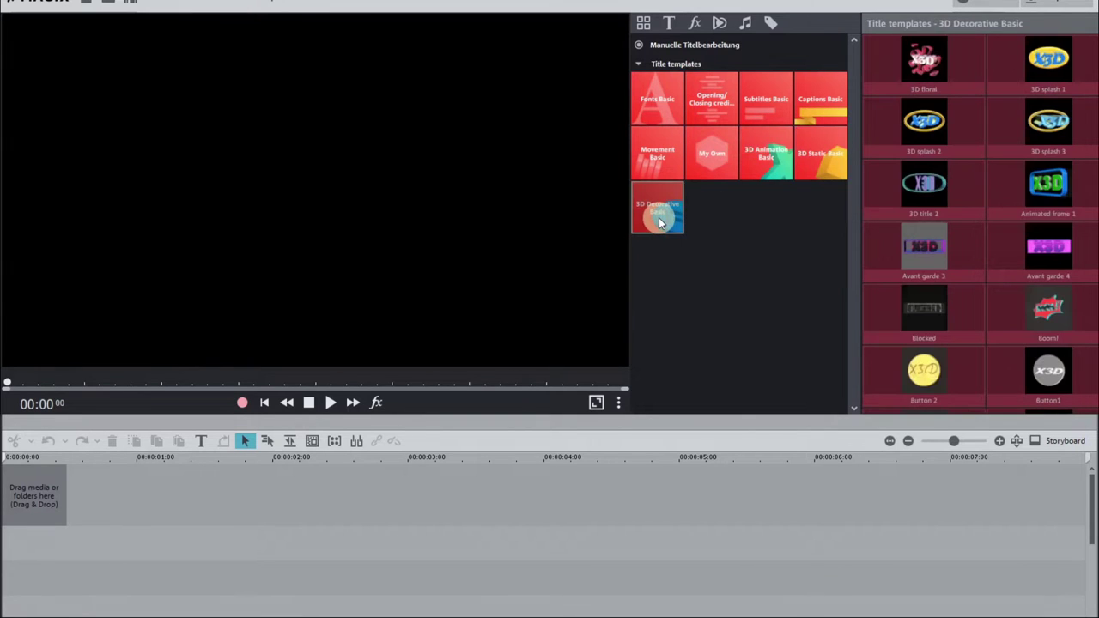
{"action": "left_click", "coordinate": [819, 90]}
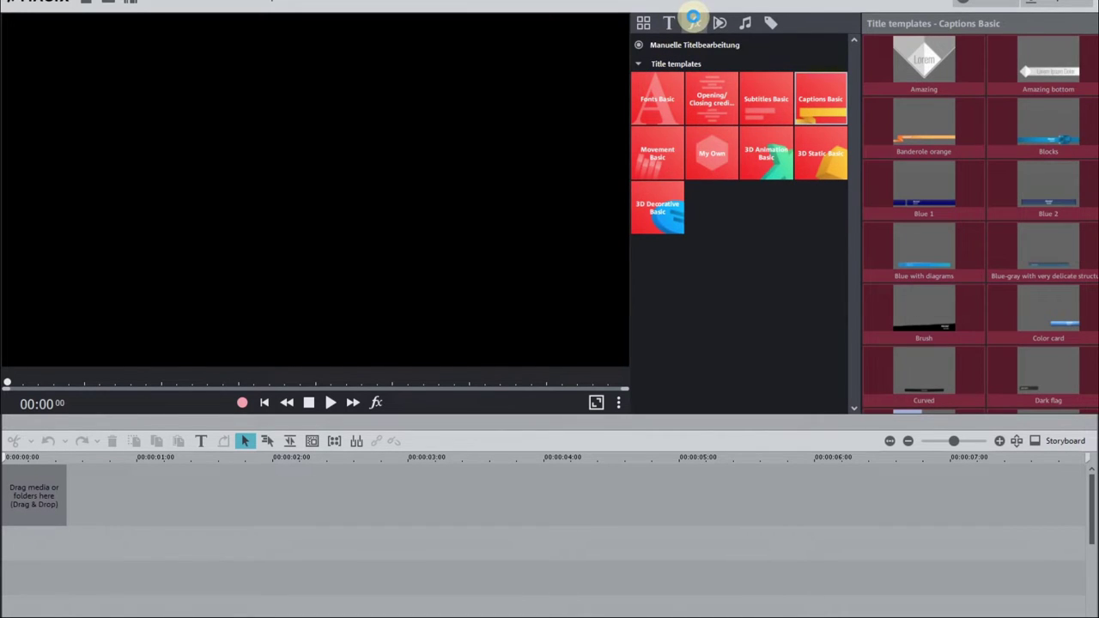
Show the Lens Flare effect and browse the View & Animation effect presets through to the end.
{"action": "left_click", "coordinate": [693, 19]}
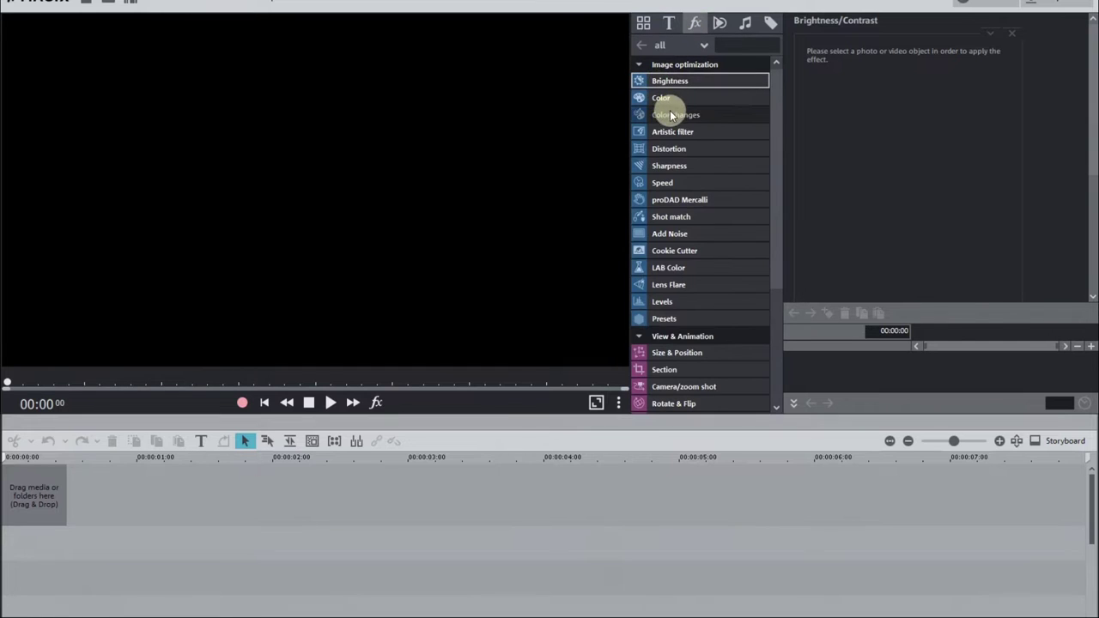
{"action": "left_click", "coordinate": [666, 286]}
{"action": "scroll", "coordinate": [666, 291], "scroll_direction": "down", "scroll_amount": 3}
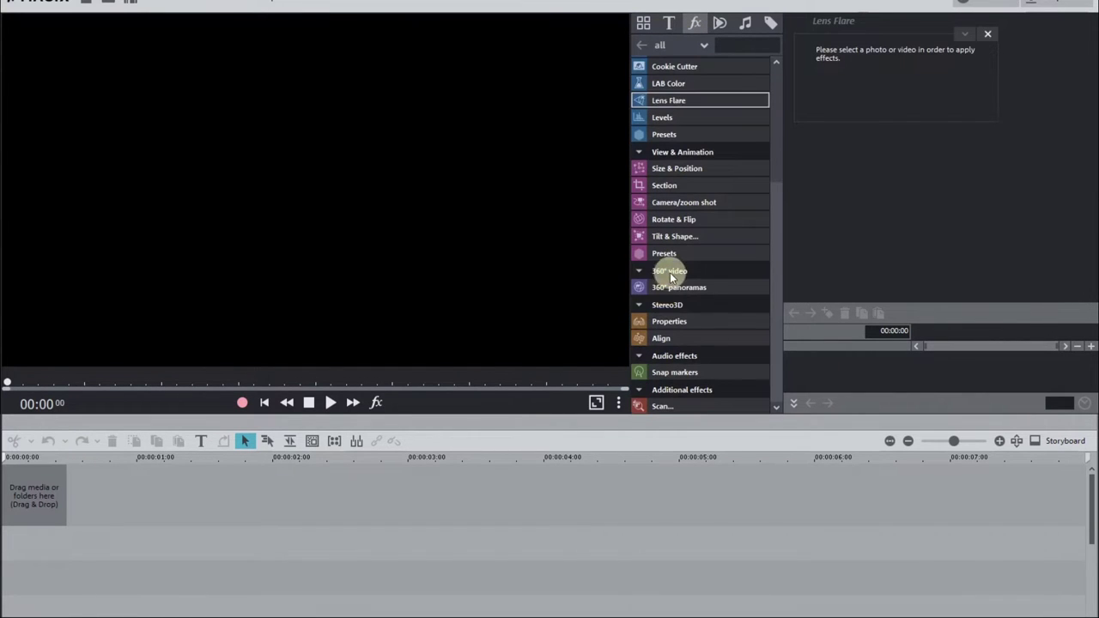
{"action": "left_click", "coordinate": [671, 256]}
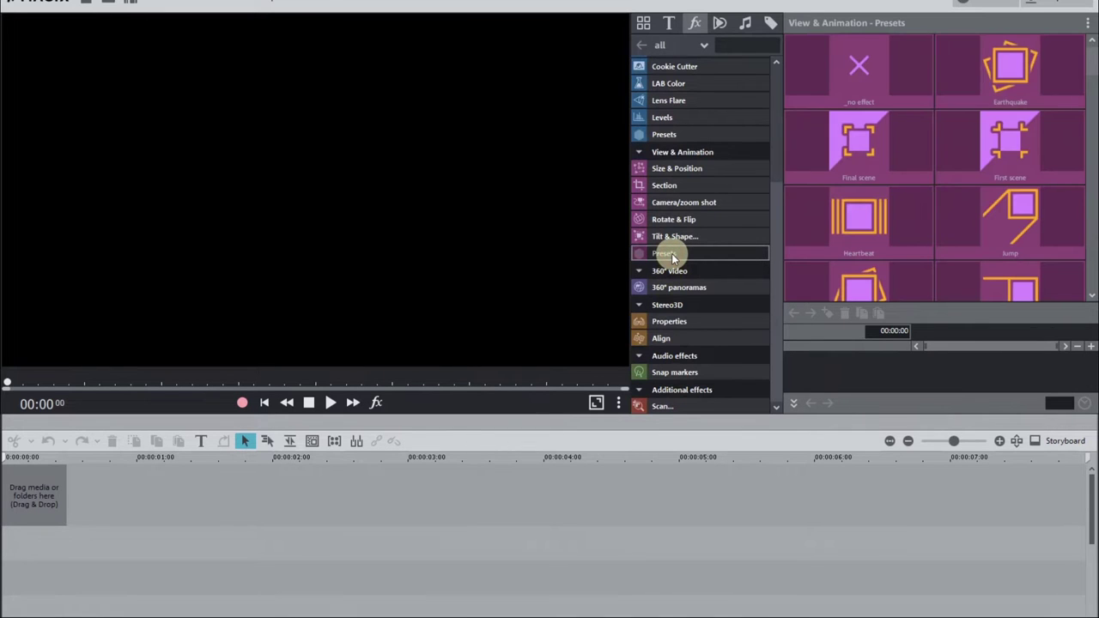
{"action": "scroll", "coordinate": [934, 246], "scroll_direction": "down", "scroll_amount": 3}
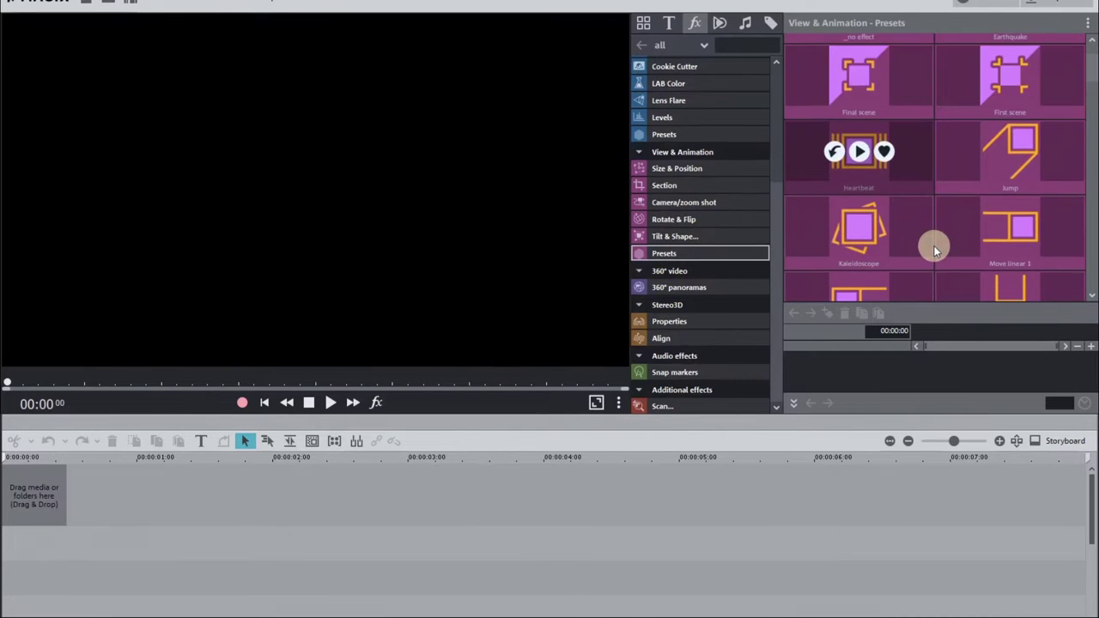
{"action": "scroll", "coordinate": [934, 246], "scroll_direction": "down", "scroll_amount": 3}
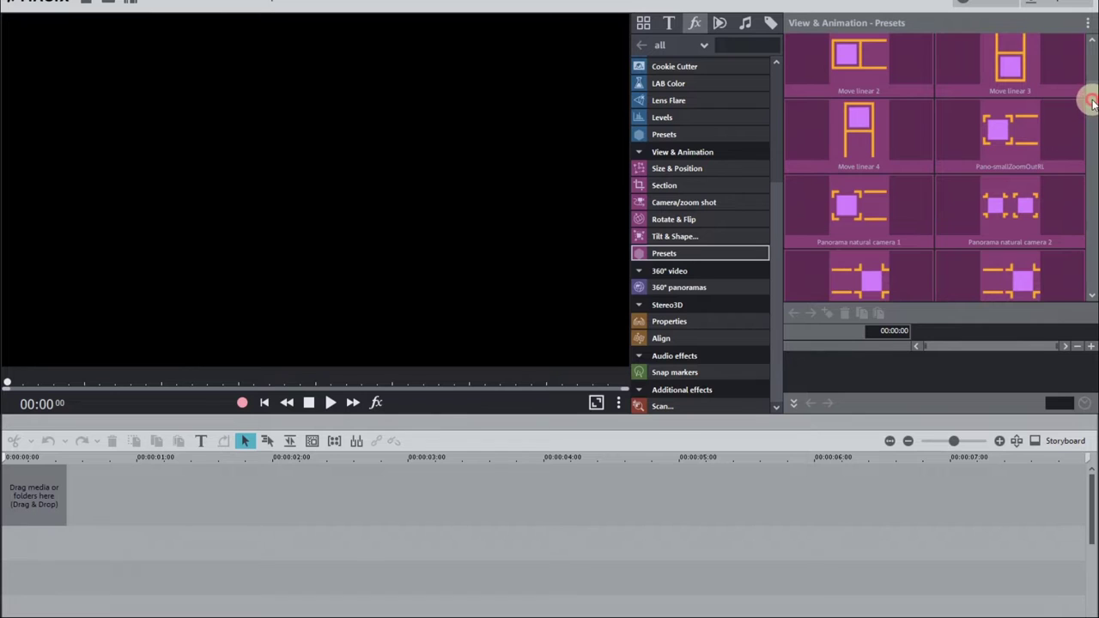
{"action": "left_click_drag", "start_coordinate": [1093, 101], "coordinate": [1093, 291]}
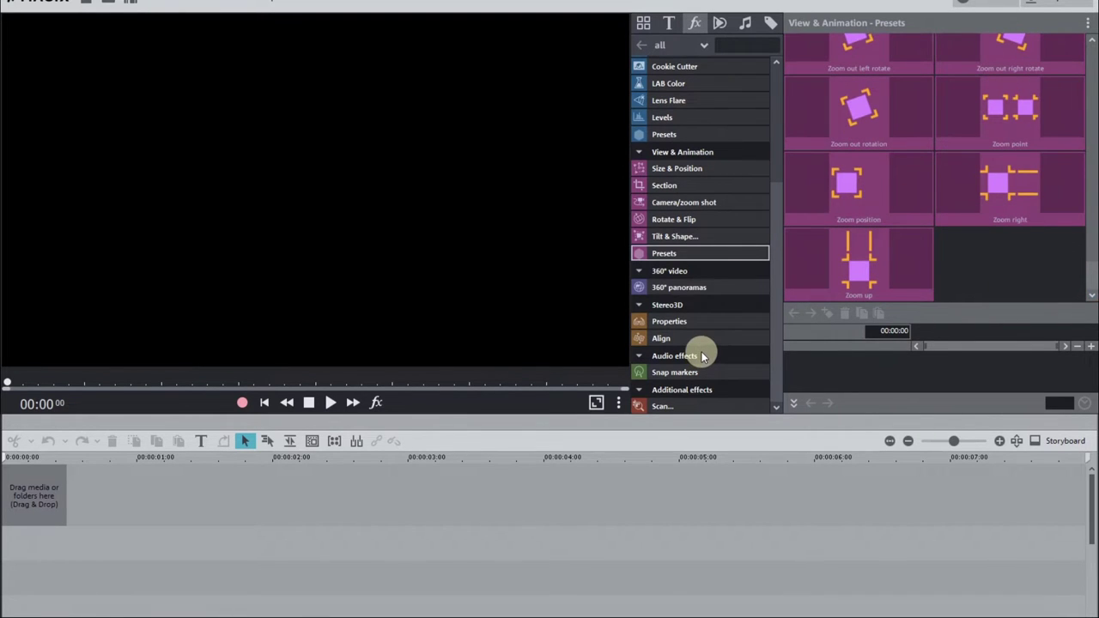
Review the list of available effects and show the Snap markers audio effect.
{"action": "scroll", "coordinate": [702, 355], "scroll_direction": "up", "scroll_amount": 4}
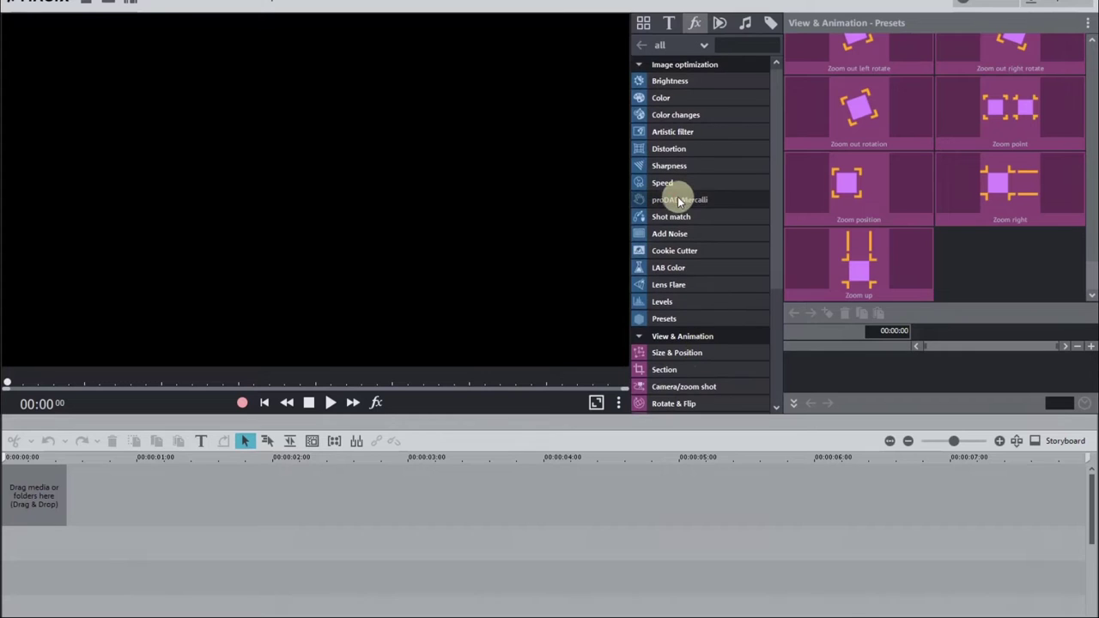
{"action": "left_click", "coordinate": [675, 369]}
{"action": "scroll", "coordinate": [675, 369], "scroll_direction": "down", "scroll_amount": 4}
{"action": "left_click", "coordinate": [675, 372]}
Look through the transition collections, including 3D Tiles Basic, Transitions Basic, Additional transitions, Effect transitions and Shapes & objects Basic.
{"action": "left_click", "coordinate": [718, 23]}
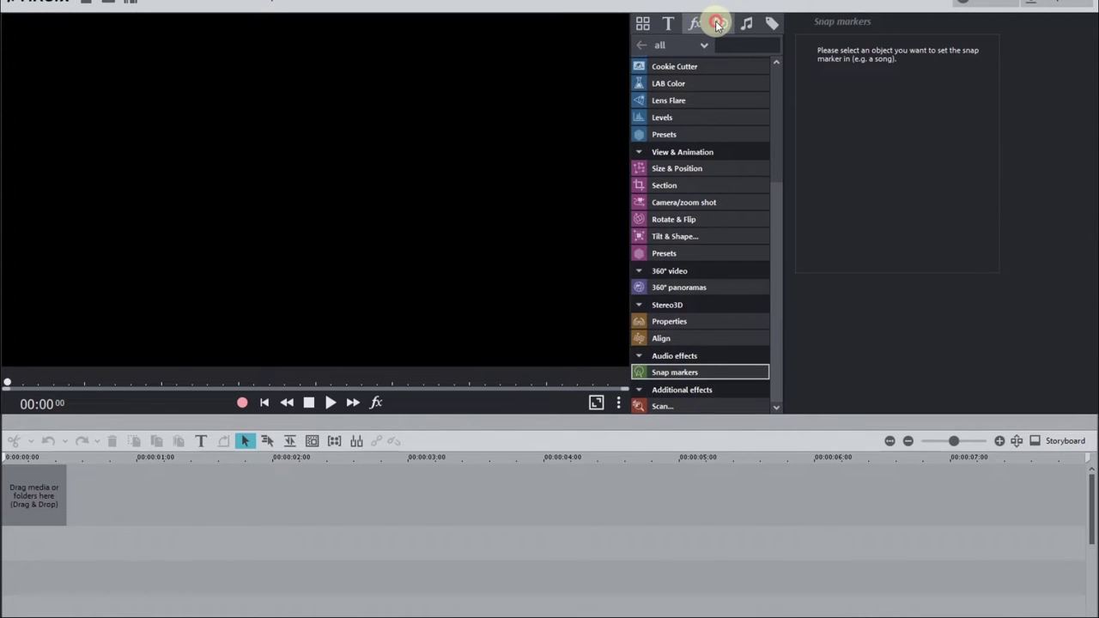
{"action": "left_click", "coordinate": [658, 99]}
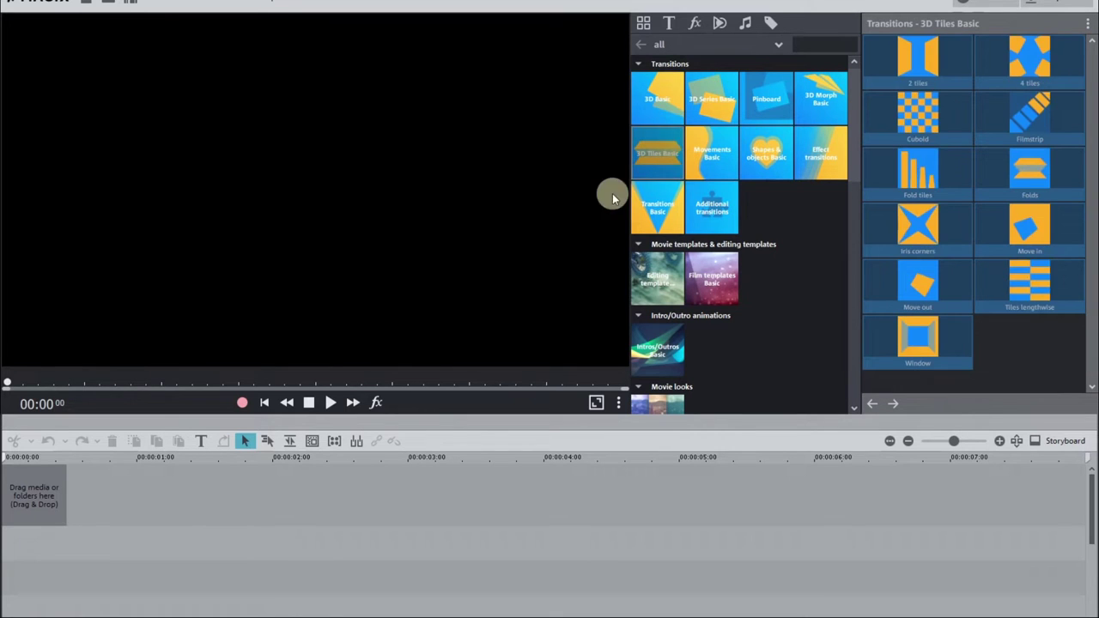
{"action": "left_click", "coordinate": [660, 193]}
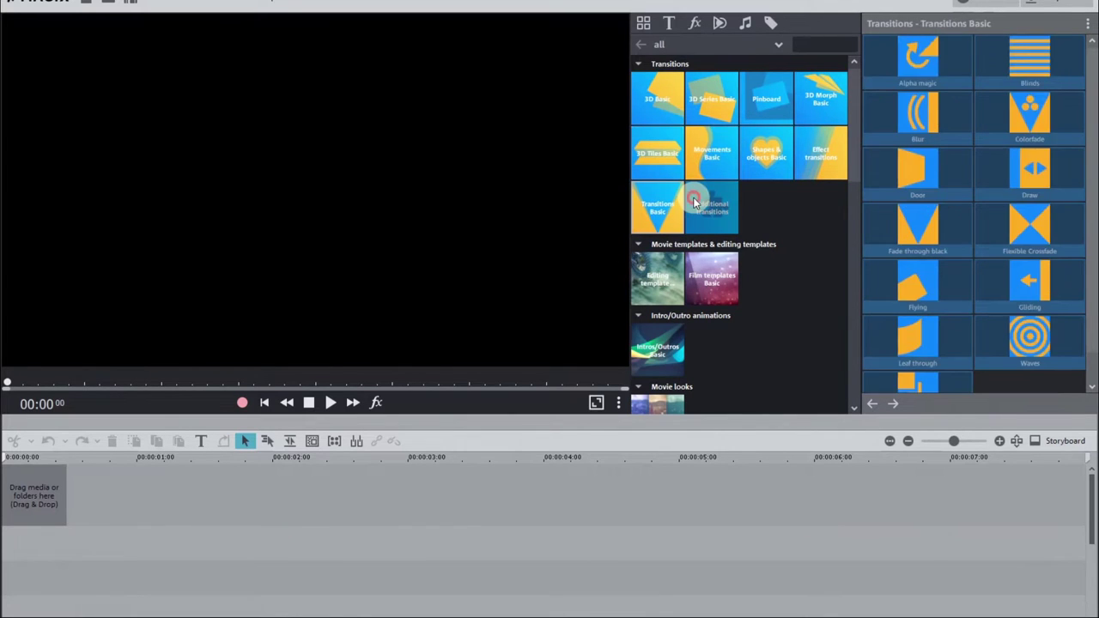
{"action": "left_click", "coordinate": [695, 202]}
{"action": "left_click", "coordinate": [816, 155]}
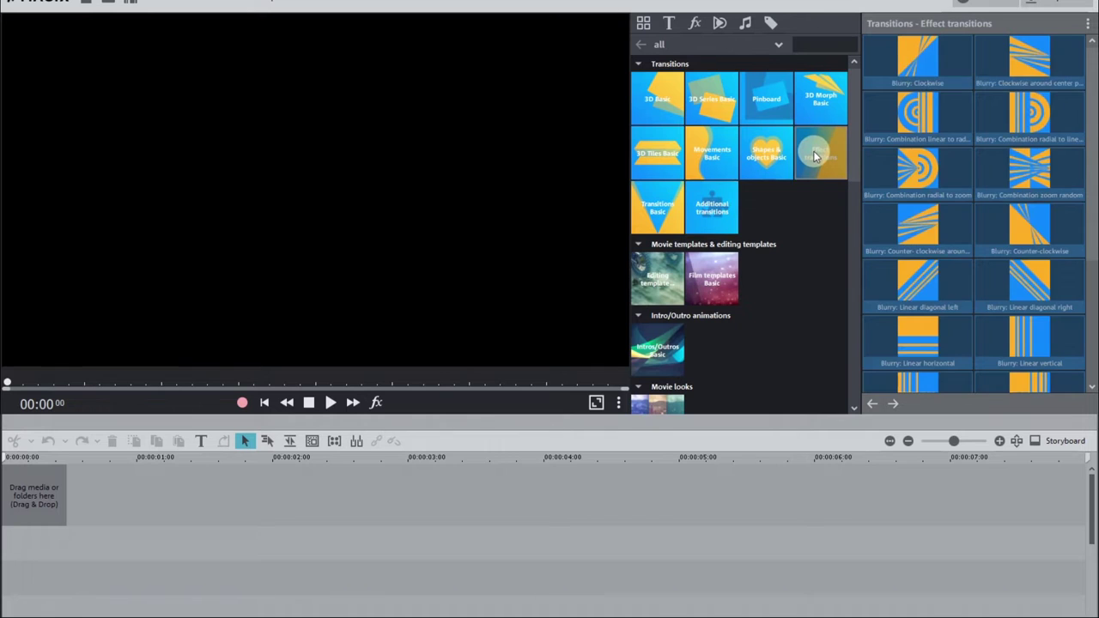
{"action": "left_click", "coordinate": [760, 162]}
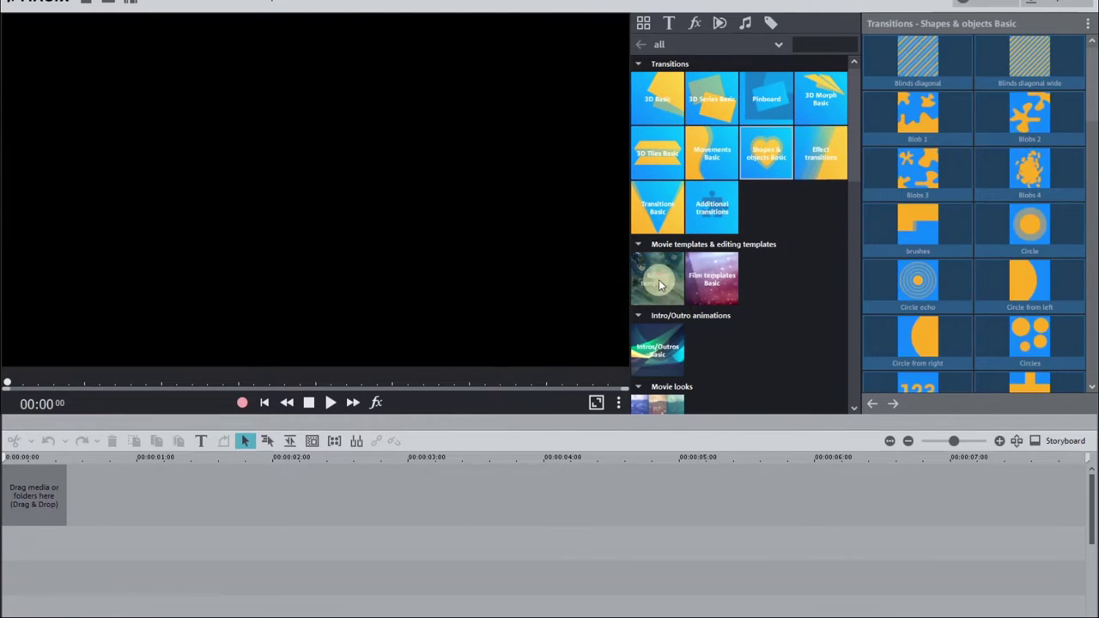
Look through the movie and editing templates, the Intros/Outros Basic animations and the Film looks Basic collection.
{"action": "left_click", "coordinate": [723, 282]}
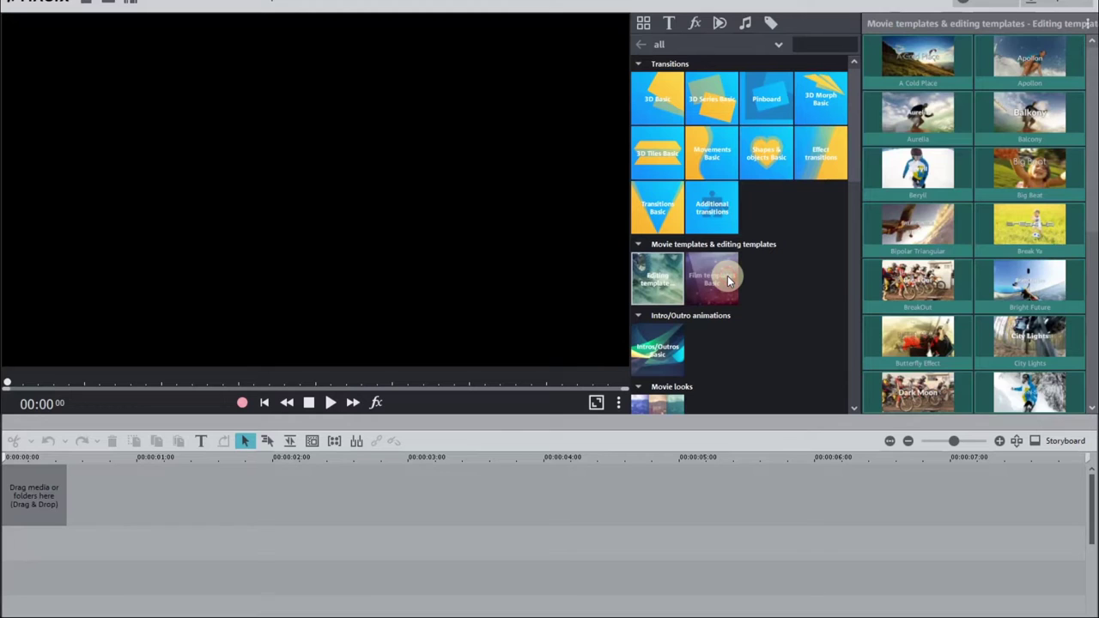
{"action": "scroll", "coordinate": [649, 300], "scroll_direction": "down", "scroll_amount": 1}
{"action": "left_click", "coordinate": [655, 301]}
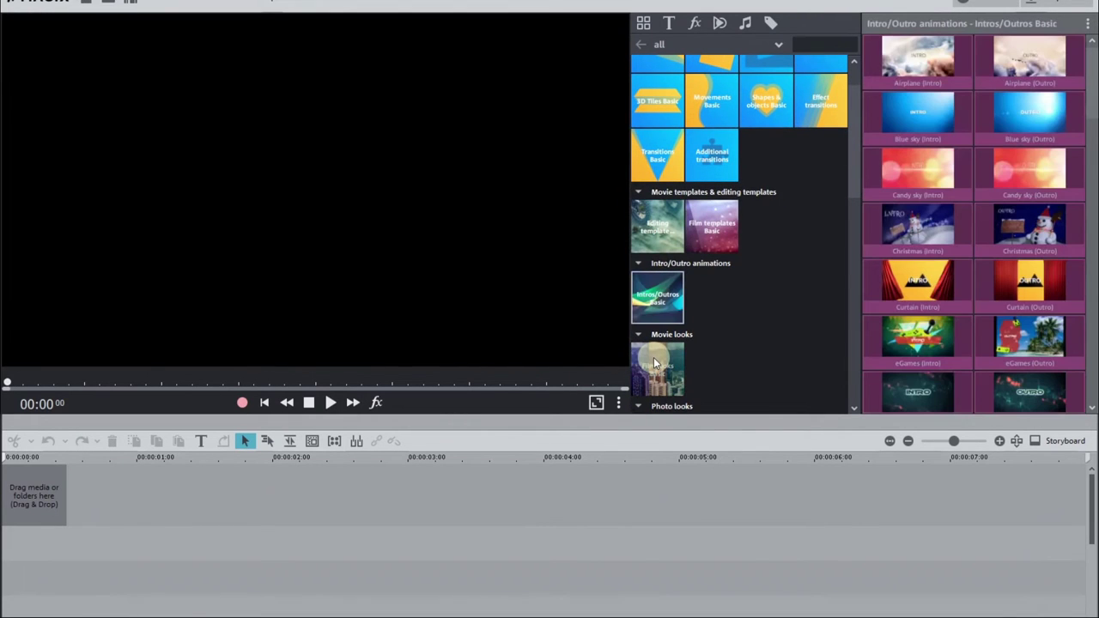
{"action": "left_click", "coordinate": [655, 361]}
{"action": "scroll", "coordinate": [720, 199], "scroll_direction": "up", "scroll_amount": 1}
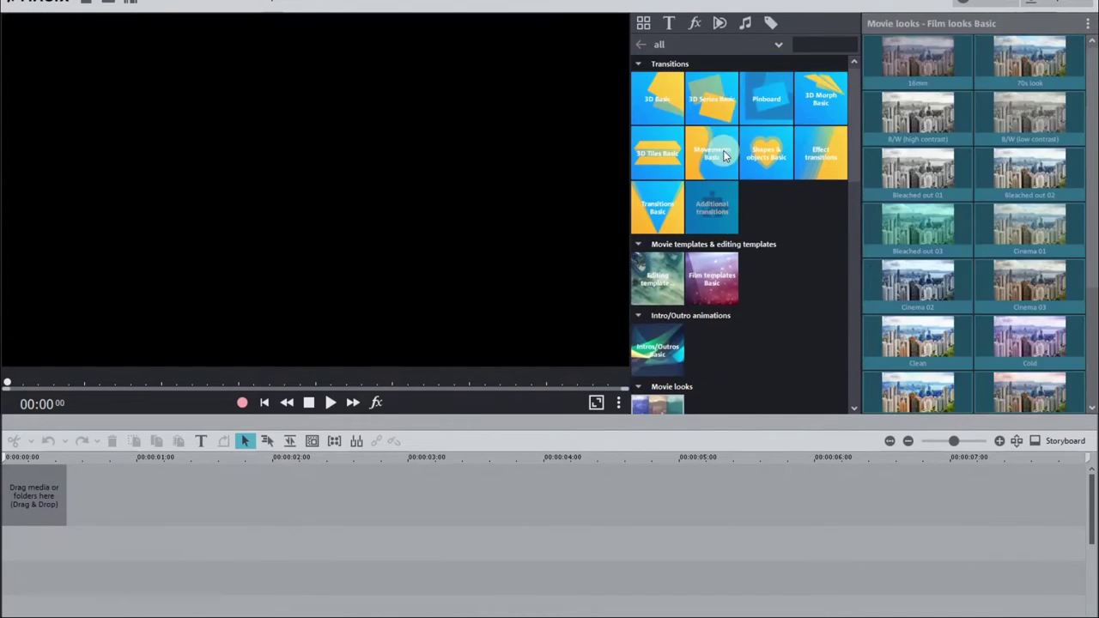
In the Free Songs collection, mark Reunite as a favorite and play a short preview of Springtime.
{"action": "left_click", "coordinate": [742, 28]}
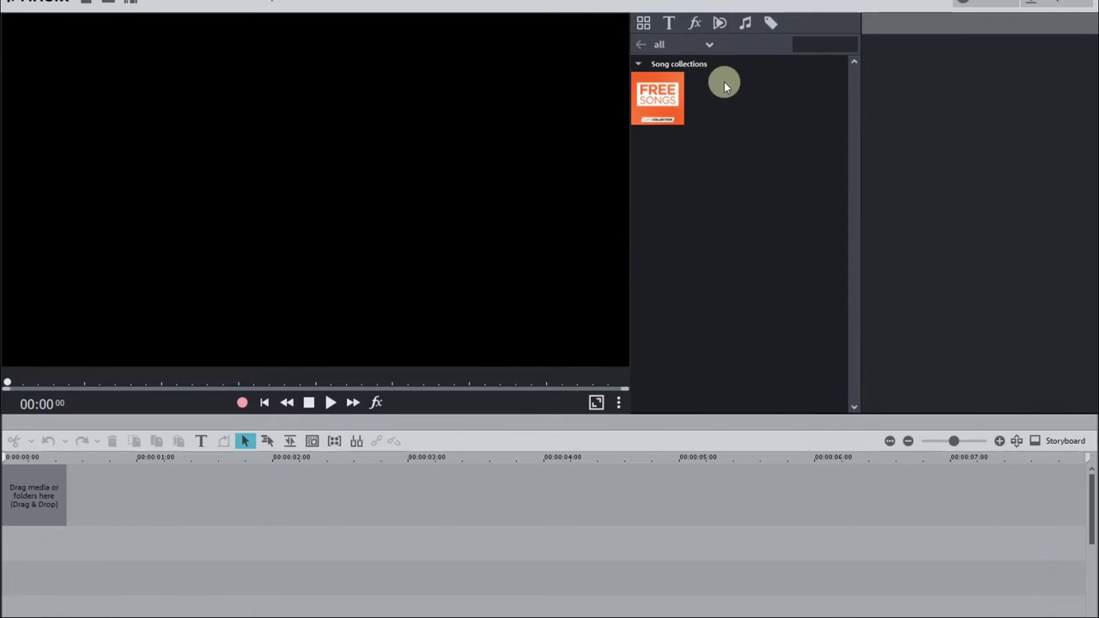
{"action": "left_click", "coordinate": [650, 95]}
{"action": "mouse_move", "coordinate": [963, 103]}
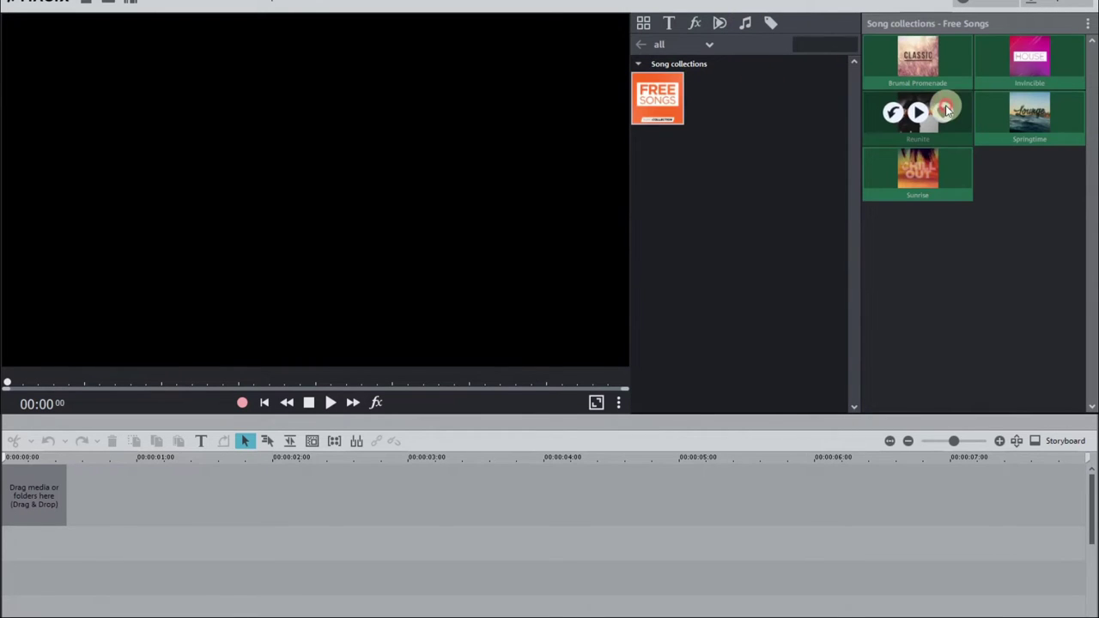
{"action": "left_click", "coordinate": [1032, 112]}
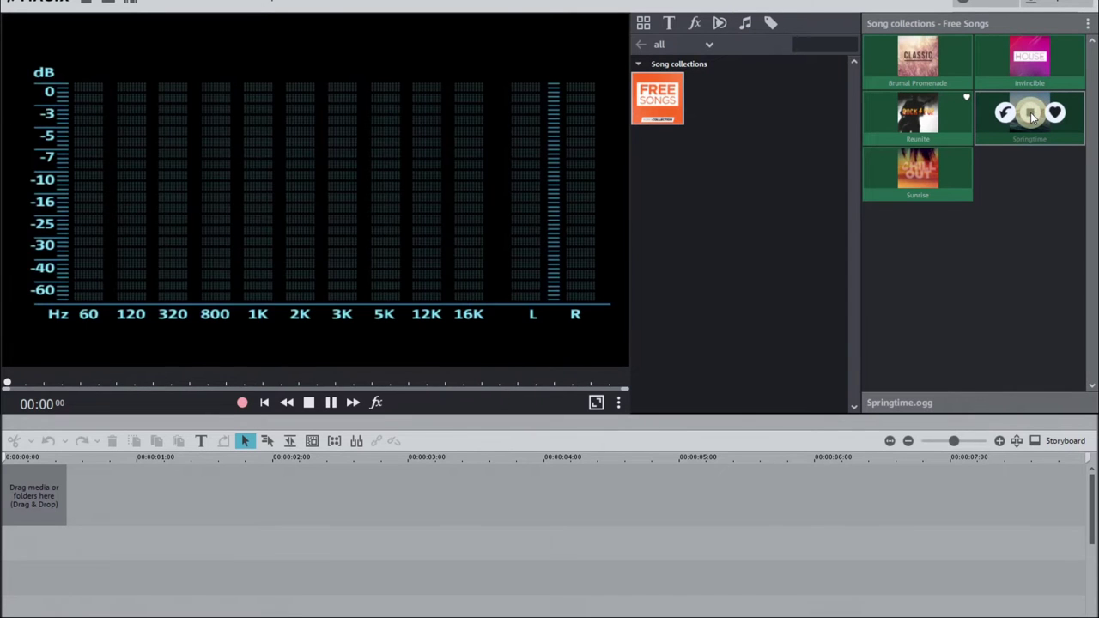
{"action": "left_click", "coordinate": [309, 403]}
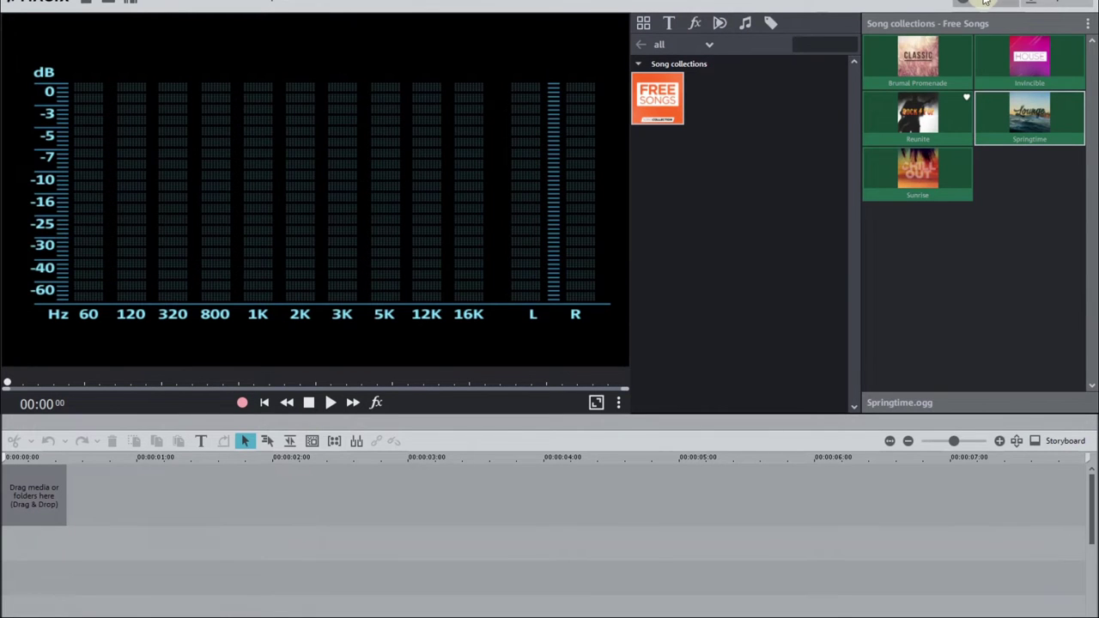
Reposition the program window, open the disc burning view and show the General category of HD static menu templates.
{"action": "left_click", "coordinate": [1030, 2]}
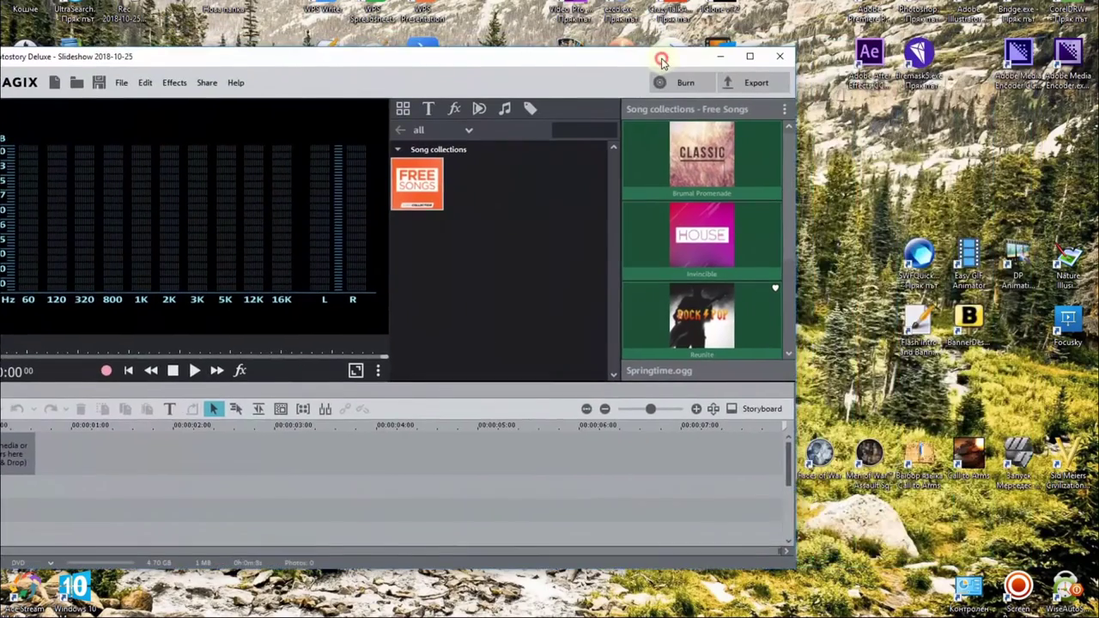
{"action": "left_click_drag", "start_coordinate": [661, 60], "coordinate": [832, 17]}
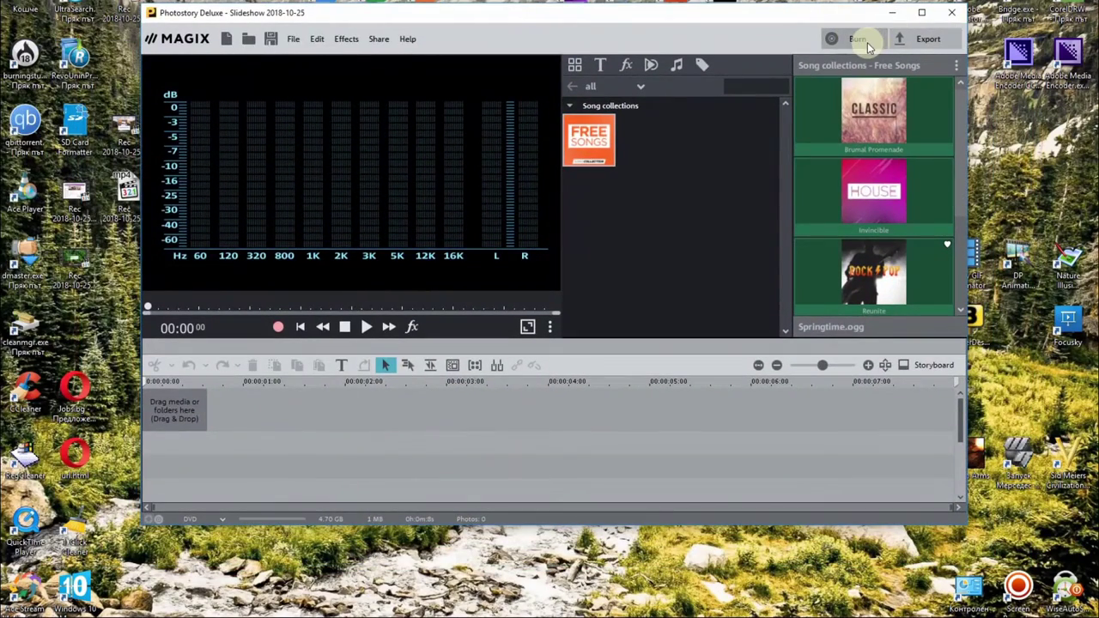
{"action": "left_click", "coordinate": [859, 39]}
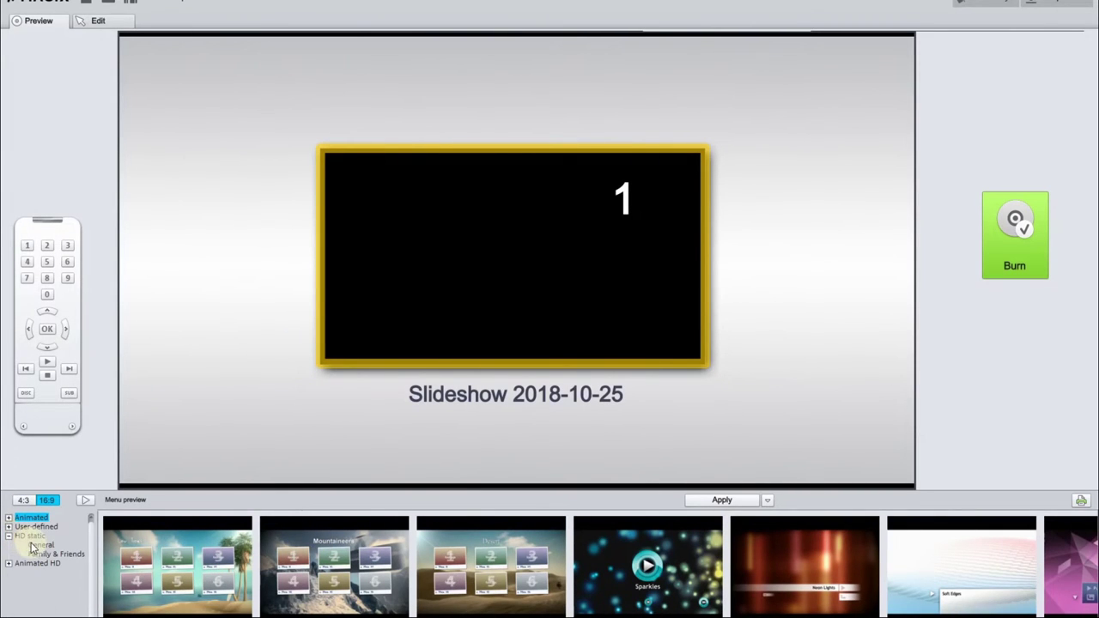
{"action": "left_click", "coordinate": [39, 545]}
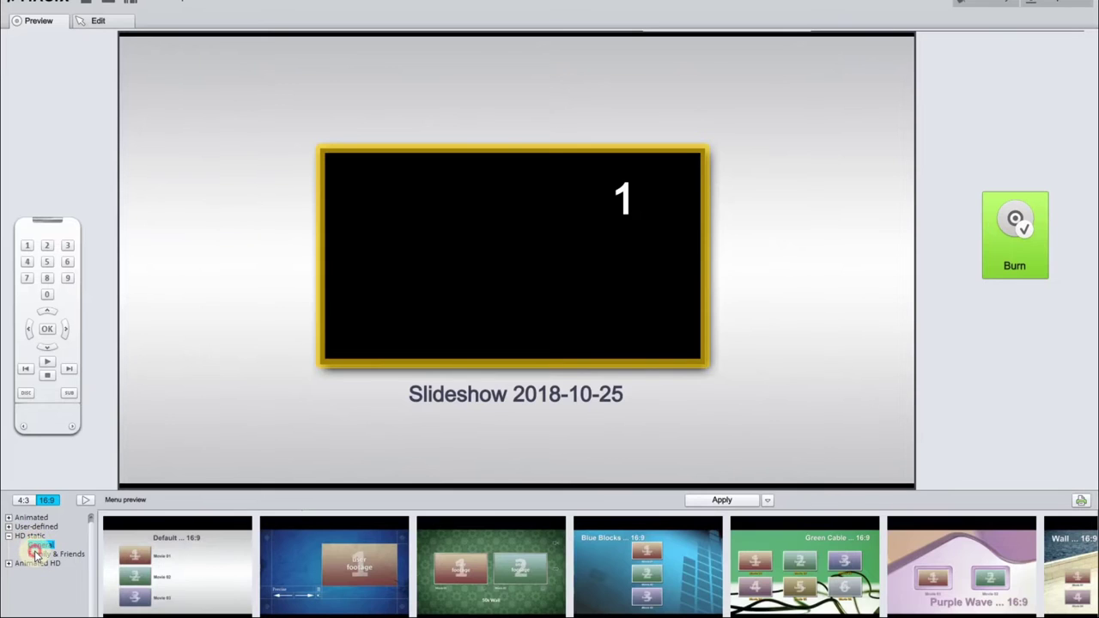
Look through the Family & Friends static HD menu templates and the Animated HD disc menu templates.
{"action": "left_click", "coordinate": [36, 554]}
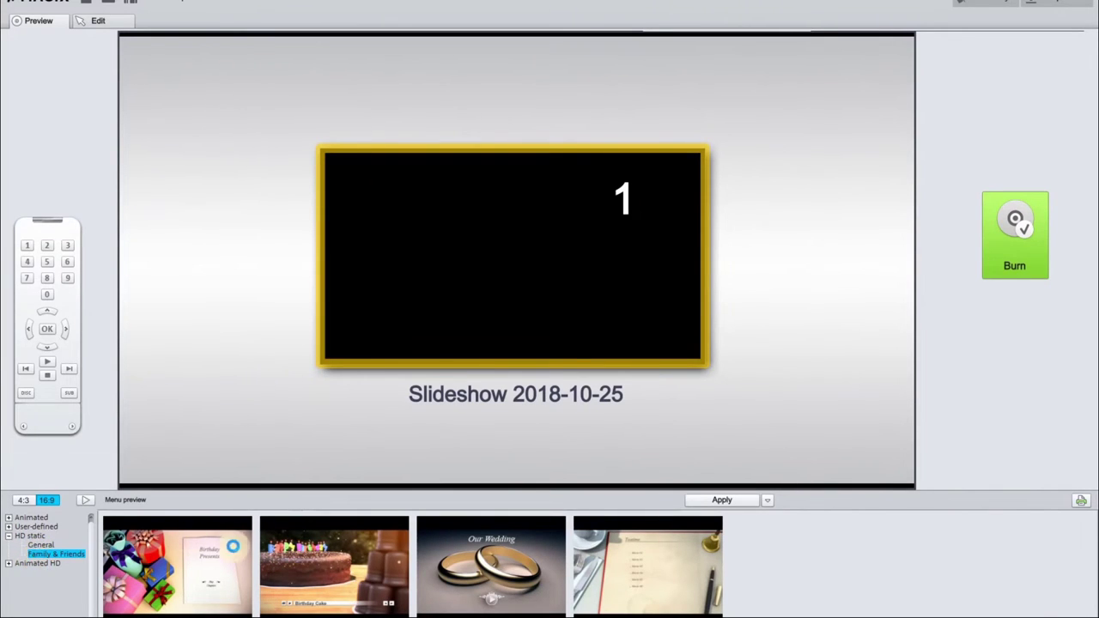
{"action": "left_click", "coordinate": [62, 569]}
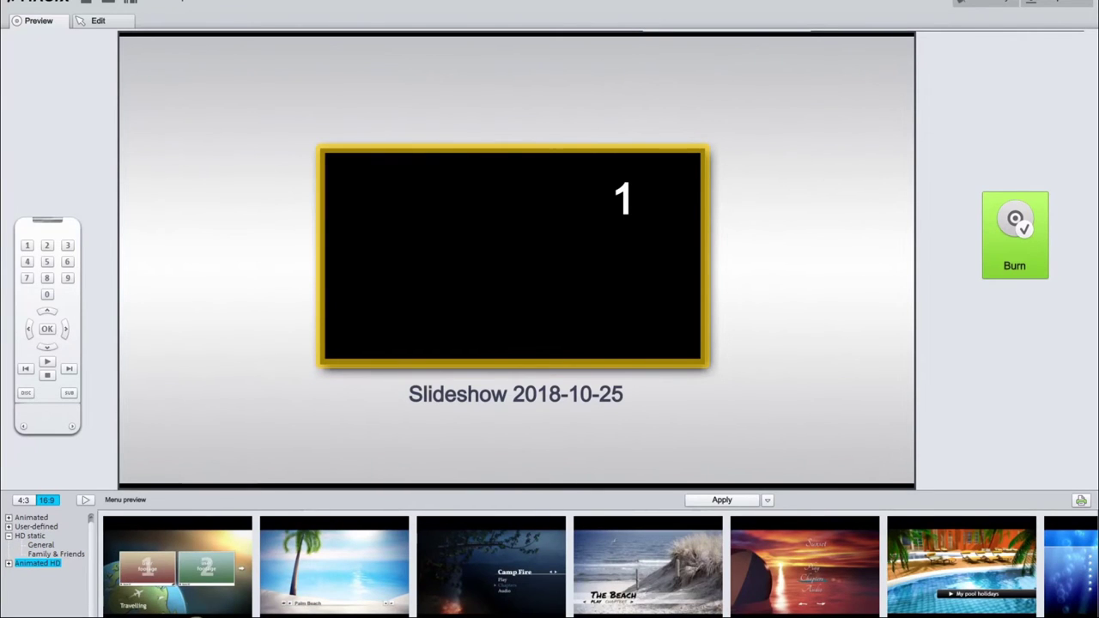
{"action": "scroll", "coordinate": [196, 567], "scroll_direction": "down", "scroll_amount": 5}
{"action": "scroll", "coordinate": [195, 567], "scroll_direction": "down", "scroll_amount": 10}
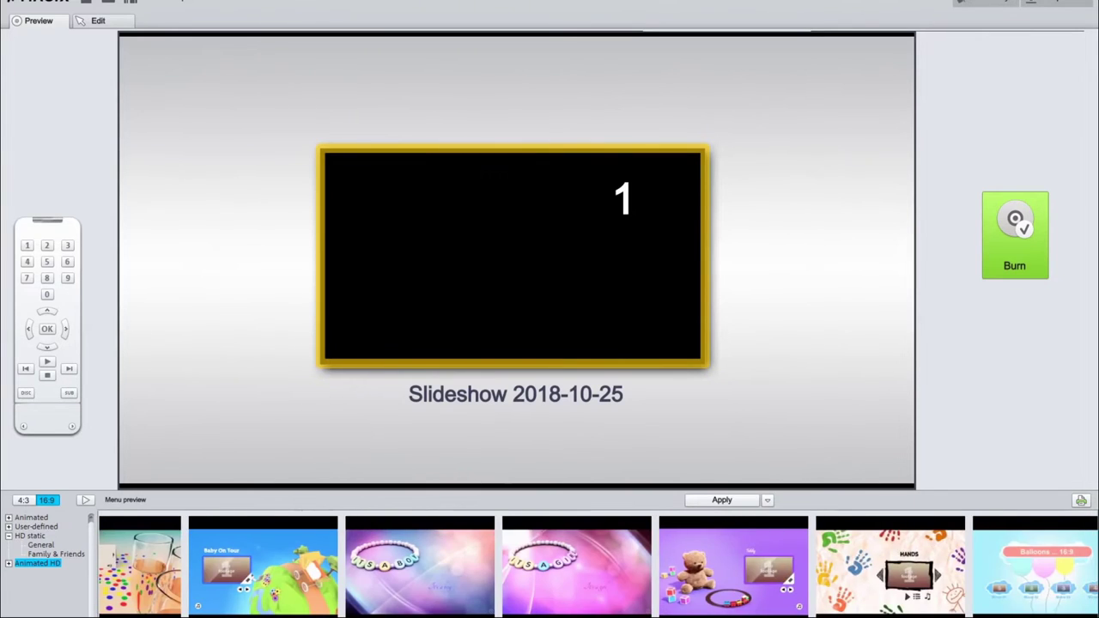
{"action": "scroll", "coordinate": [599, 567], "scroll_direction": "down", "scroll_amount": 8}
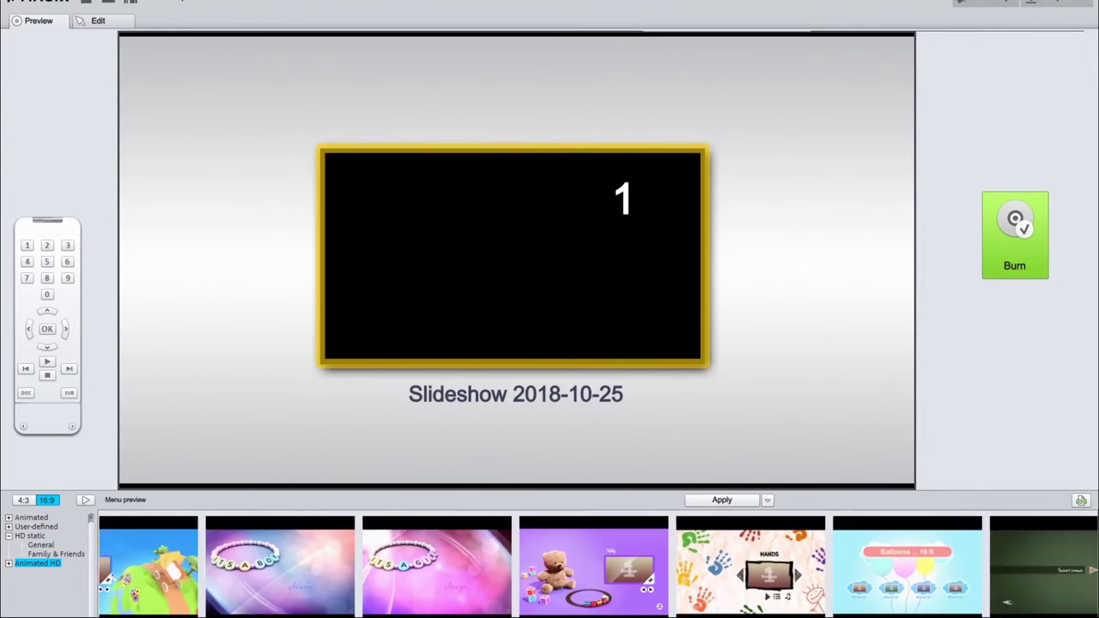
{"action": "scroll", "coordinate": [517, 615], "scroll_direction": "down", "scroll_amount": 10}
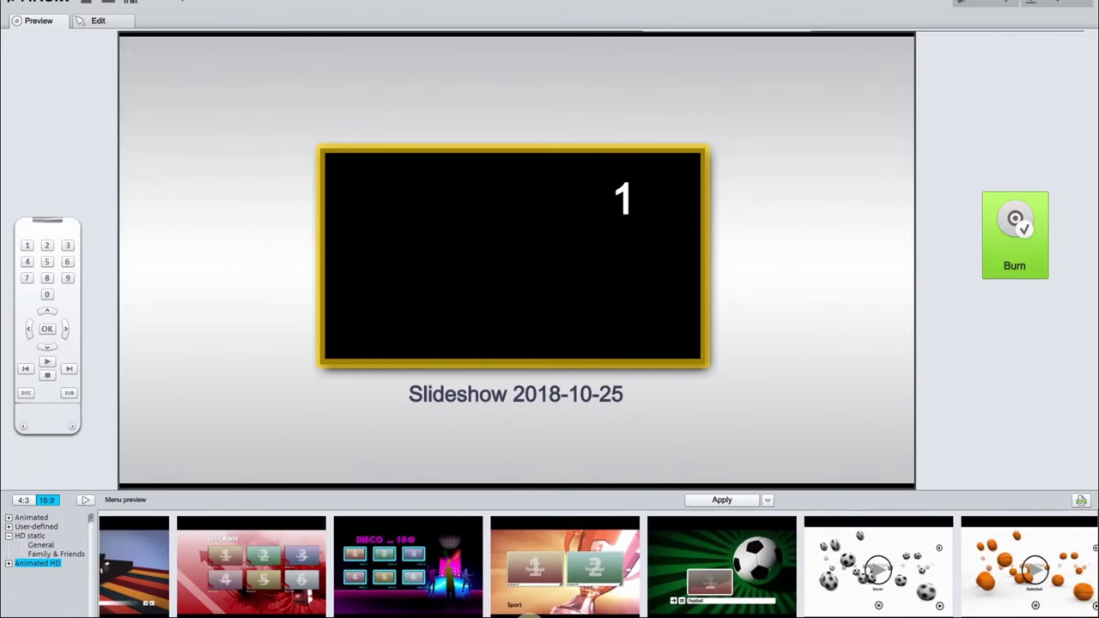
{"action": "scroll", "coordinate": [666, 613], "scroll_direction": "down", "scroll_amount": 10}
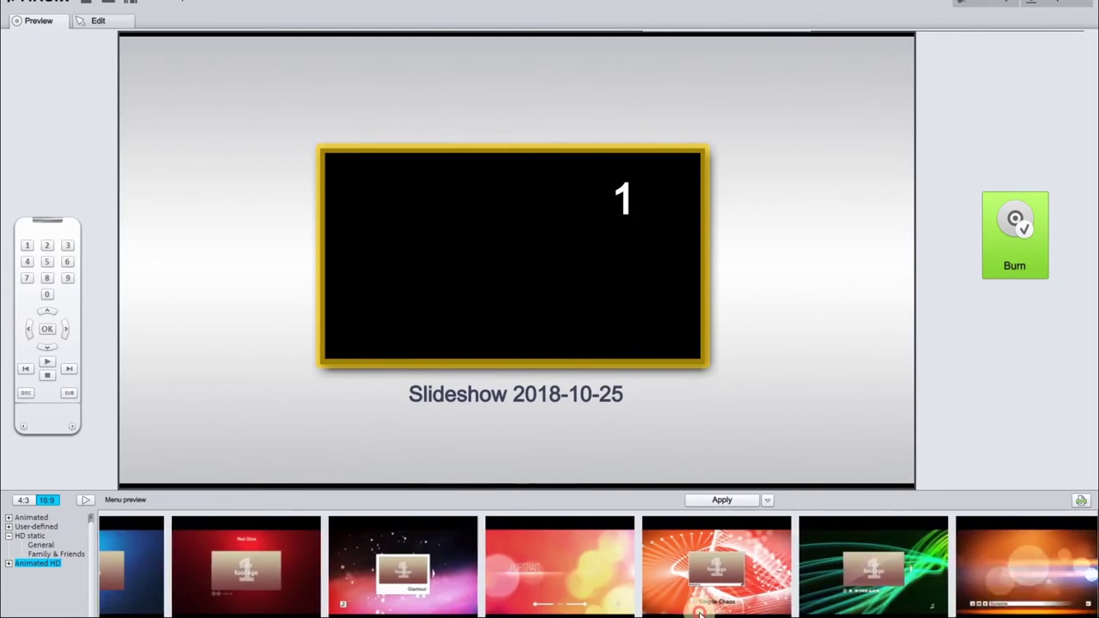
{"action": "scroll", "coordinate": [599, 567], "scroll_direction": "down", "scroll_amount": 8}
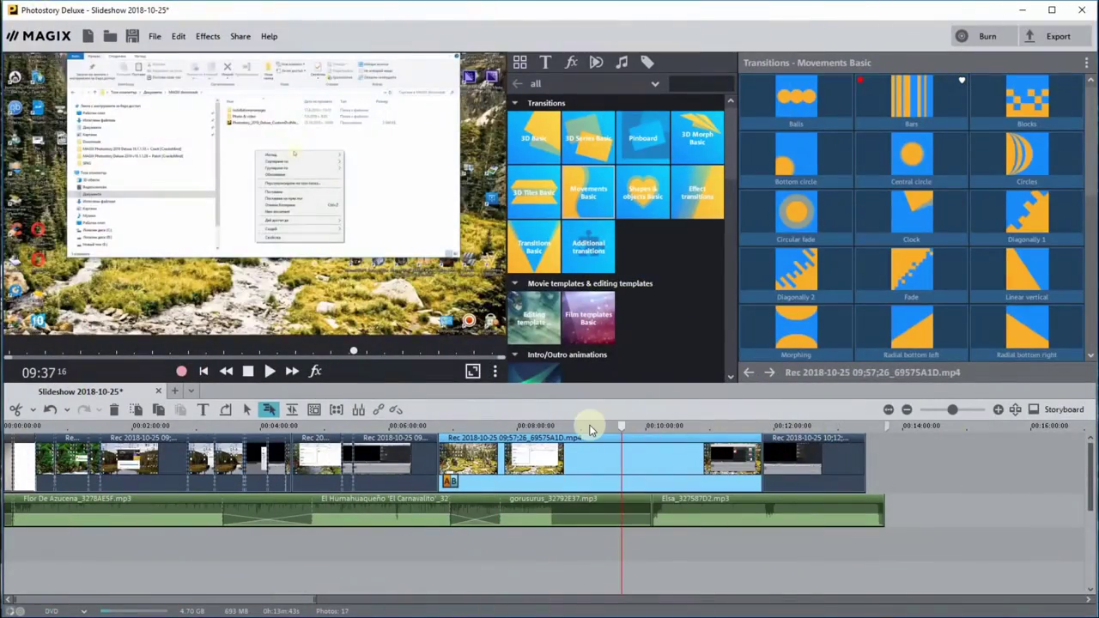
Split the selected 09;57;26 recording clip at 08:47 and delete the section before the cut.
{"action": "left_click", "coordinate": [591, 427]}
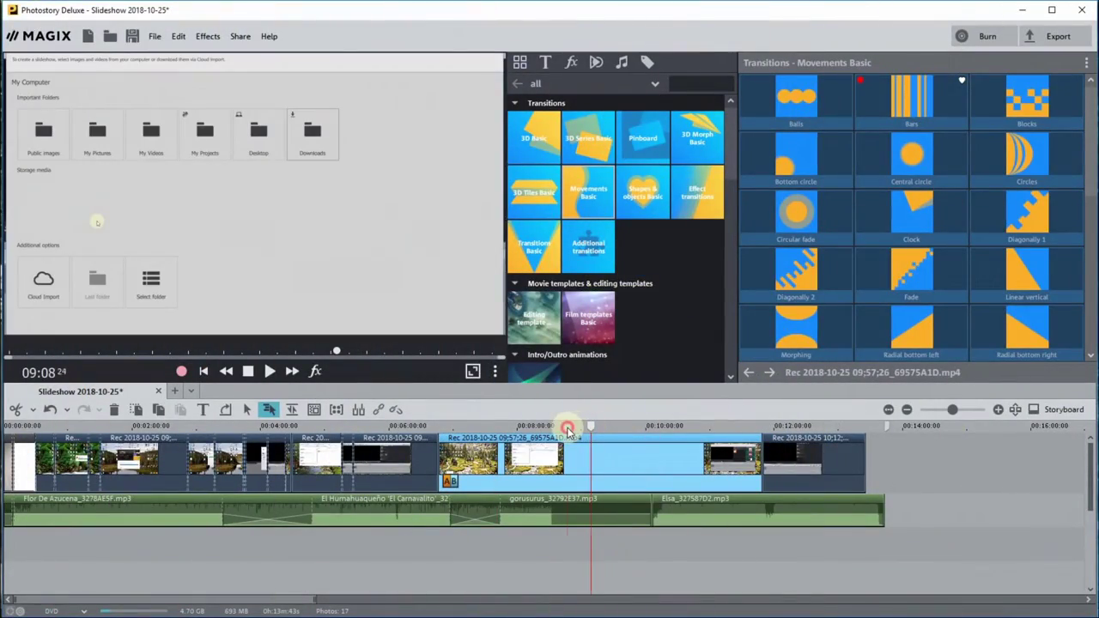
{"action": "left_click", "coordinate": [568, 427]}
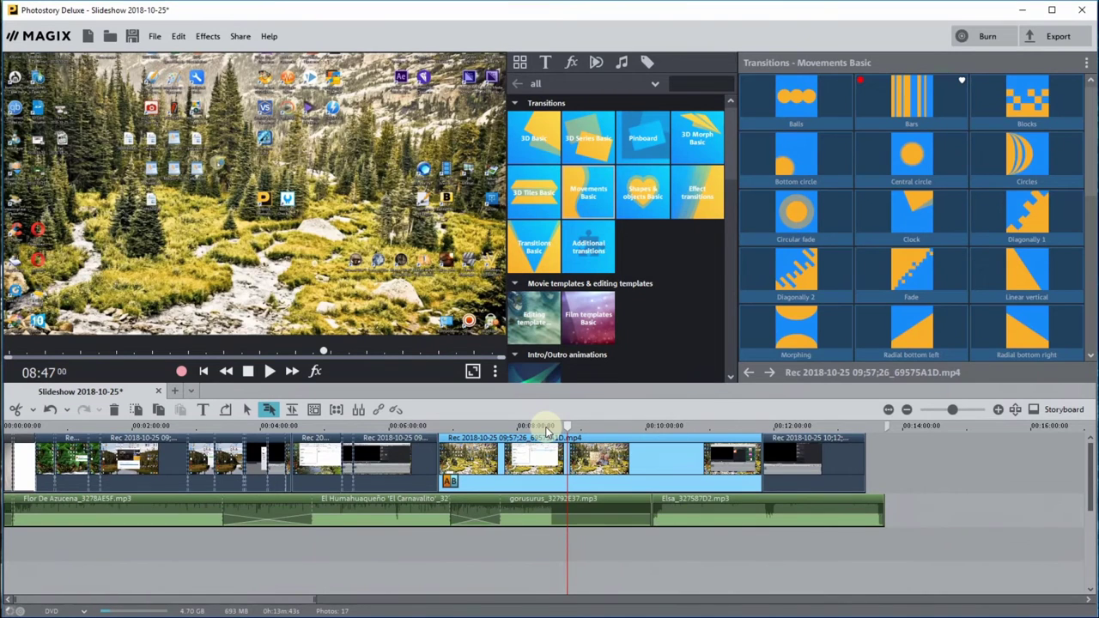
{"action": "left_click", "coordinate": [15, 413]}
{"action": "left_click", "coordinate": [512, 457]}
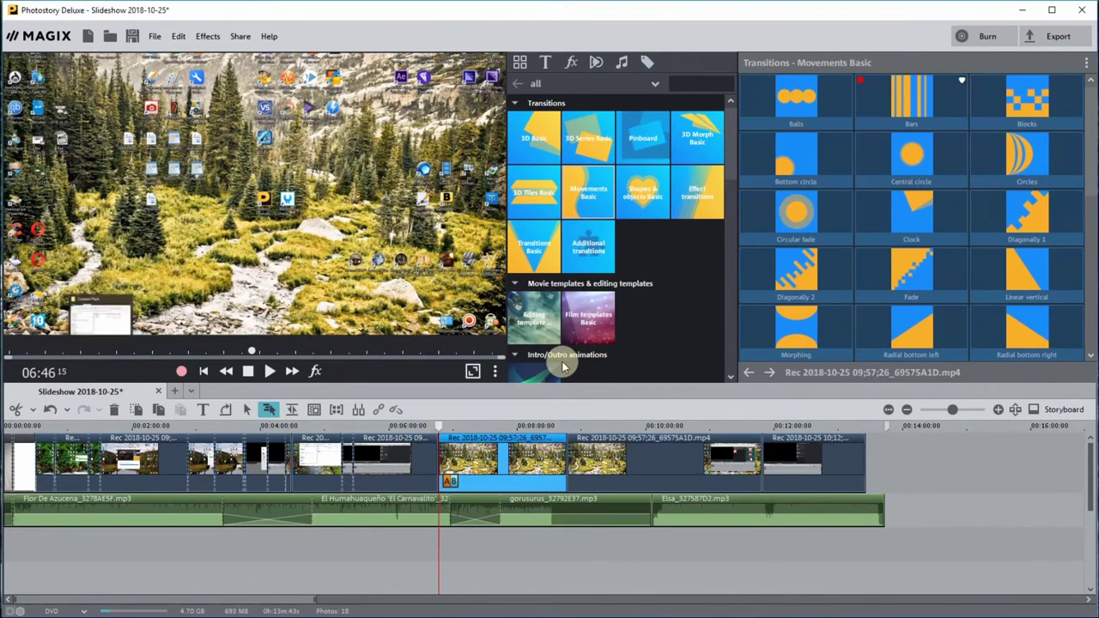
{"action": "key", "text": "Delete"}
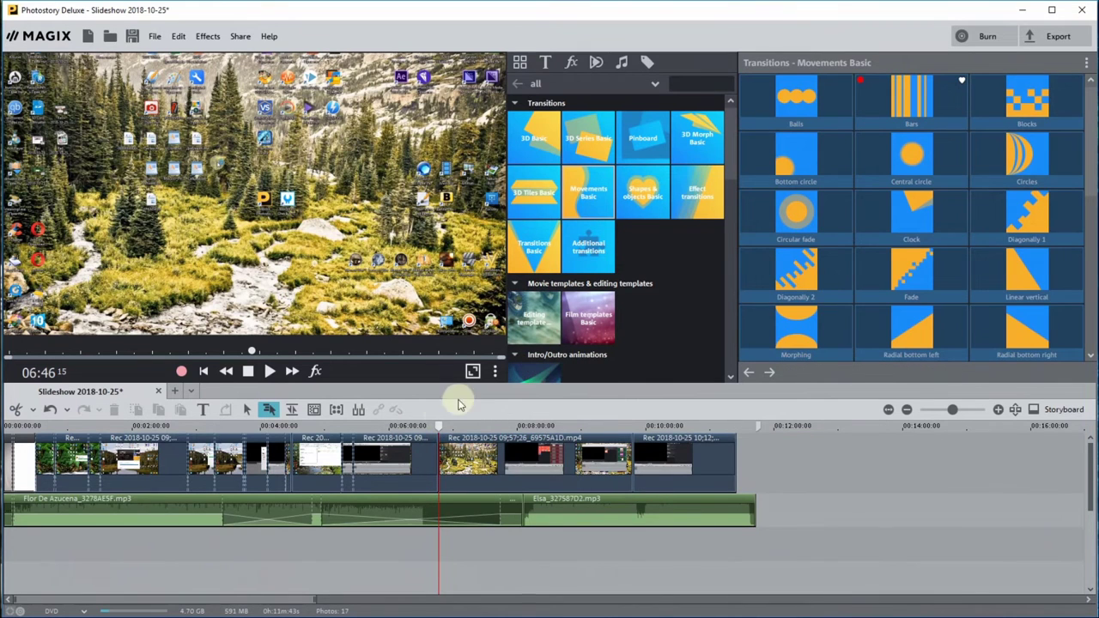
Add the Bars transition from Movements Basic at the start of the remaining clip, at about 06:44.
{"action": "left_click", "coordinate": [498, 426]}
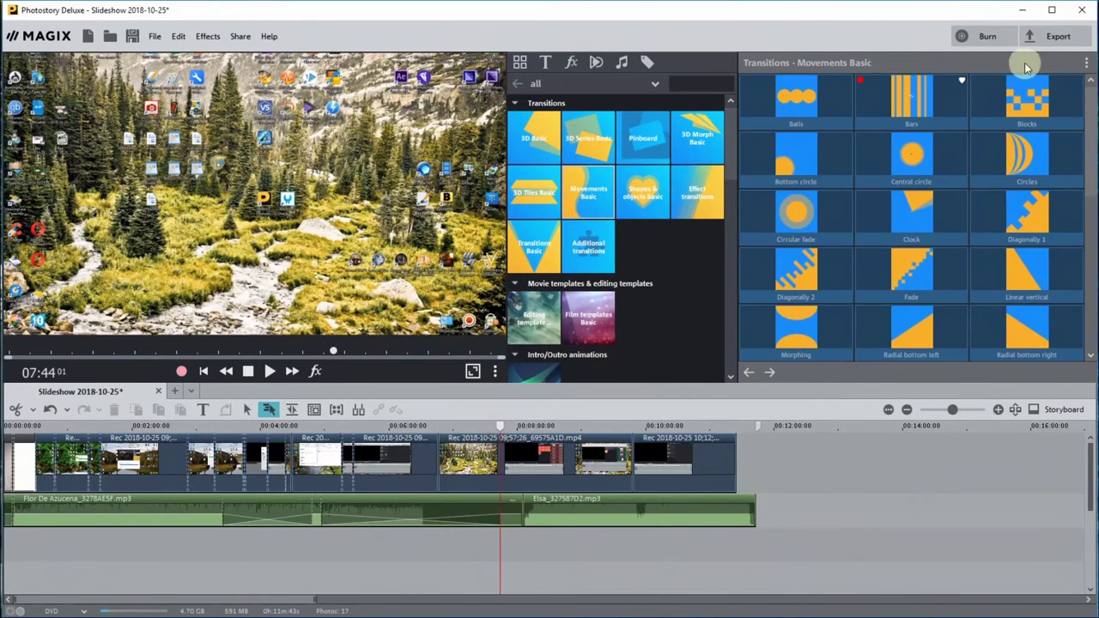
{"action": "mouse_move", "coordinate": [939, 101]}
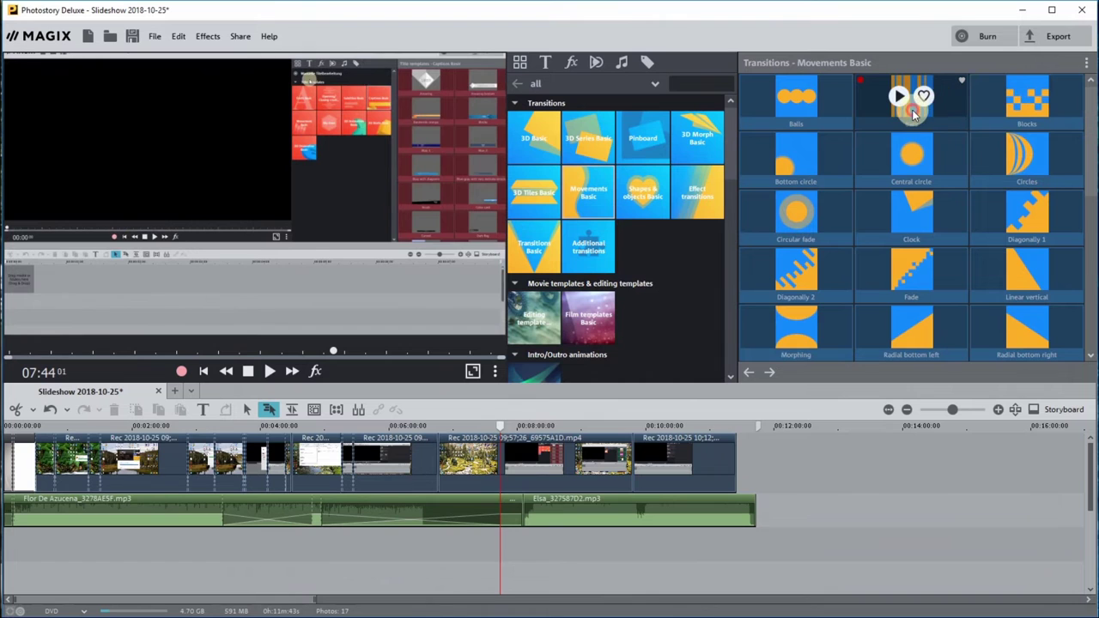
{"action": "left_click_drag", "start_coordinate": [915, 114], "coordinate": [440, 462]}
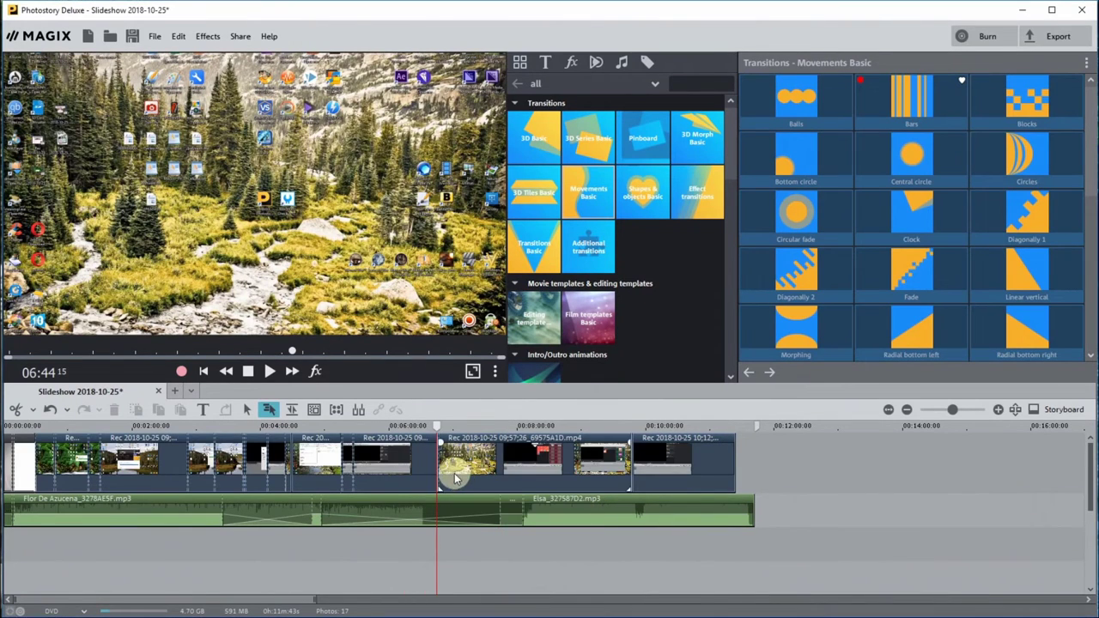
{"action": "left_click", "coordinate": [312, 601]}
{"action": "left_click", "coordinate": [283, 599]}
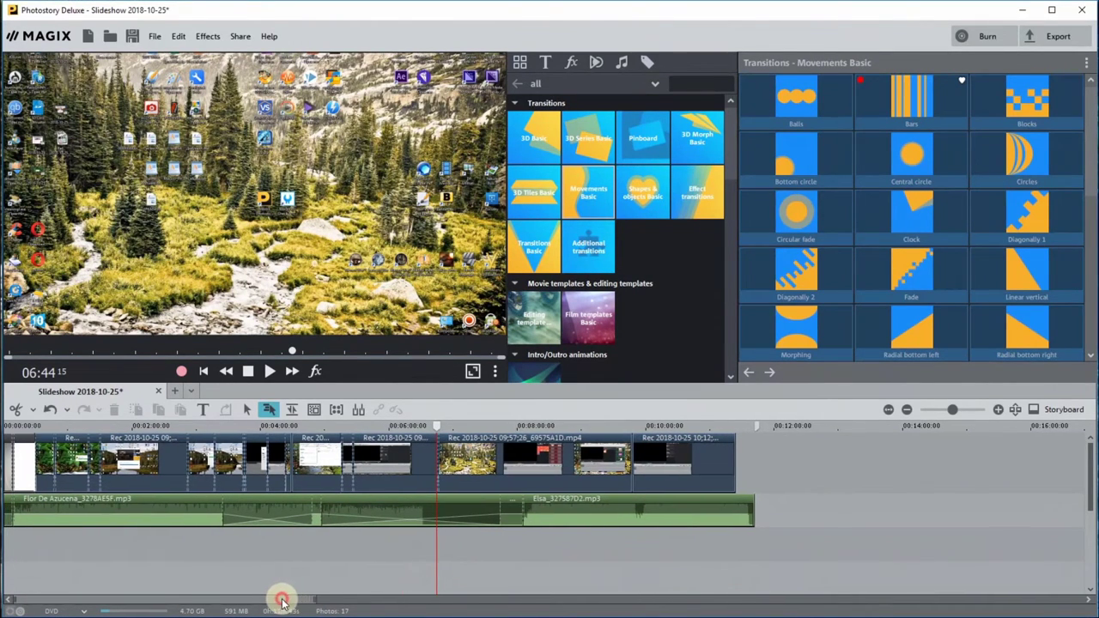
{"action": "left_click_drag", "start_coordinate": [322, 596], "coordinate": [235, 597]}
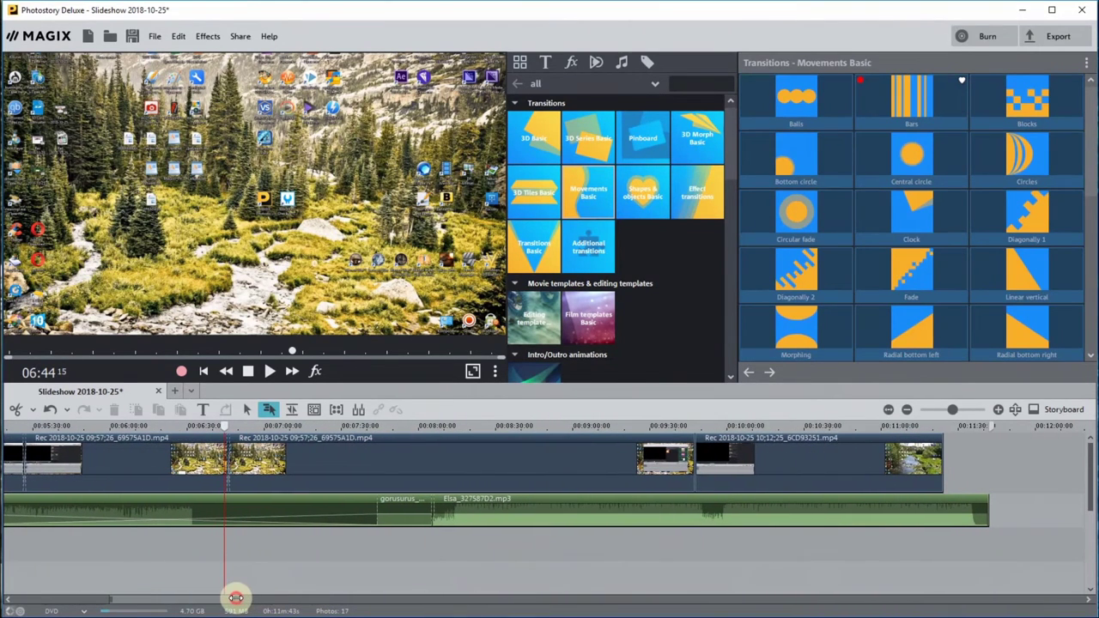
Start playing the slideshow, download the free audio expansion package, and play the slideshow again from the beginning.
{"action": "left_click", "coordinate": [318, 424]}
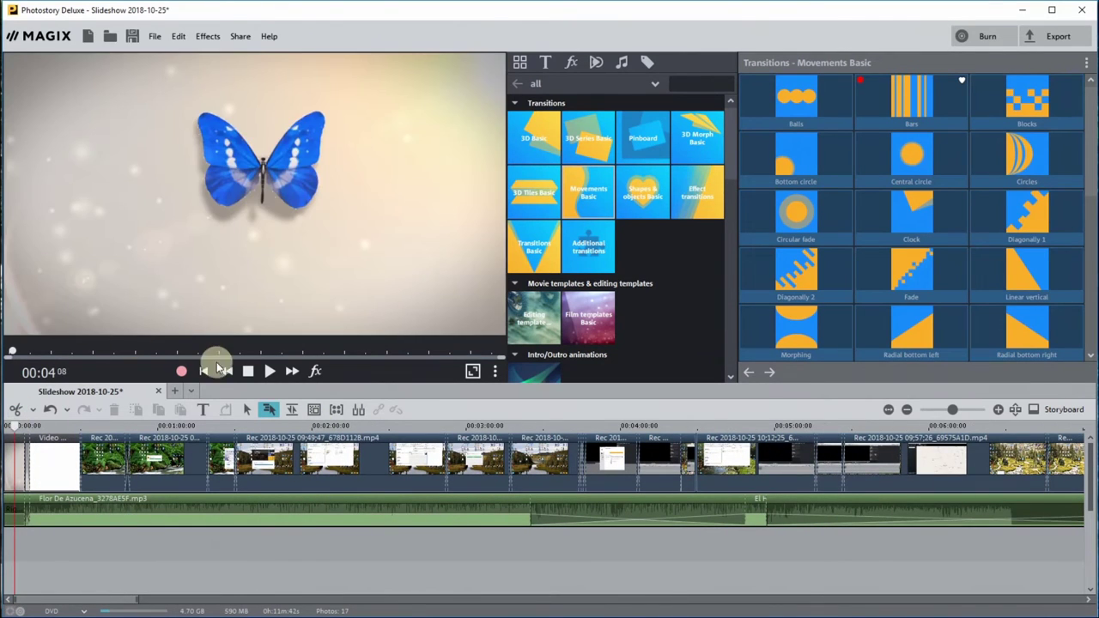
{"action": "left_click", "coordinate": [271, 371]}
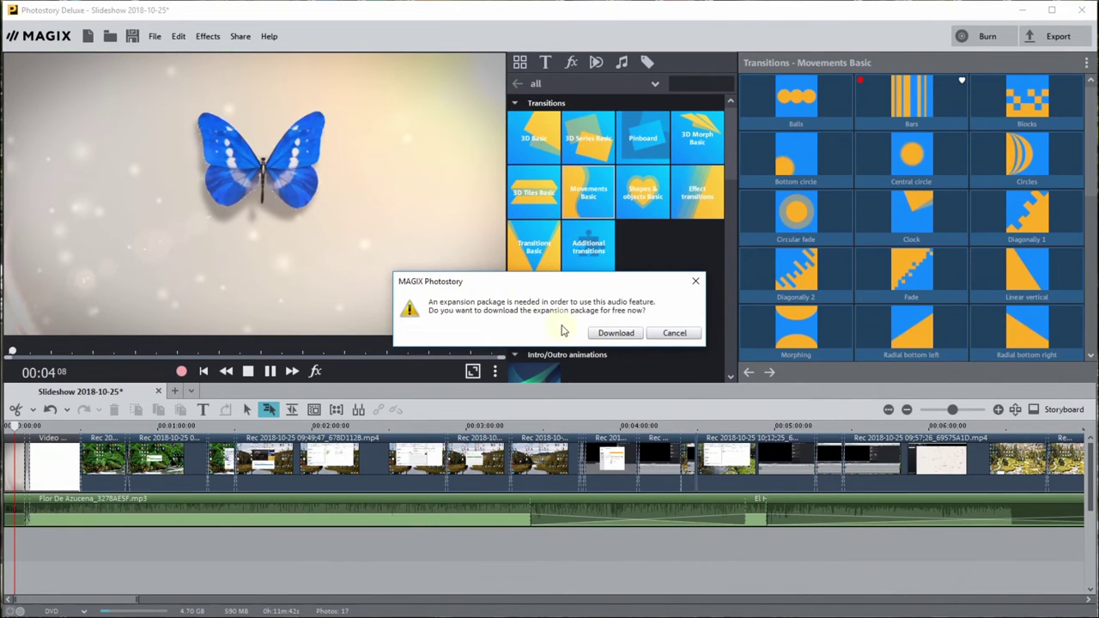
{"action": "left_click", "coordinate": [666, 335]}
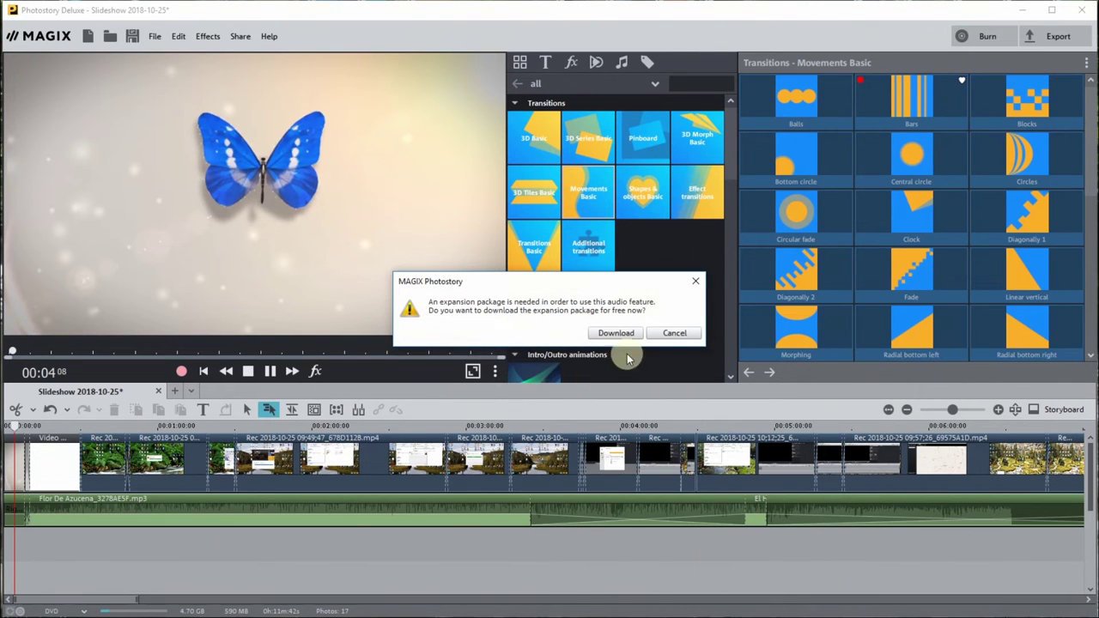
{"action": "left_click", "coordinate": [624, 335]}
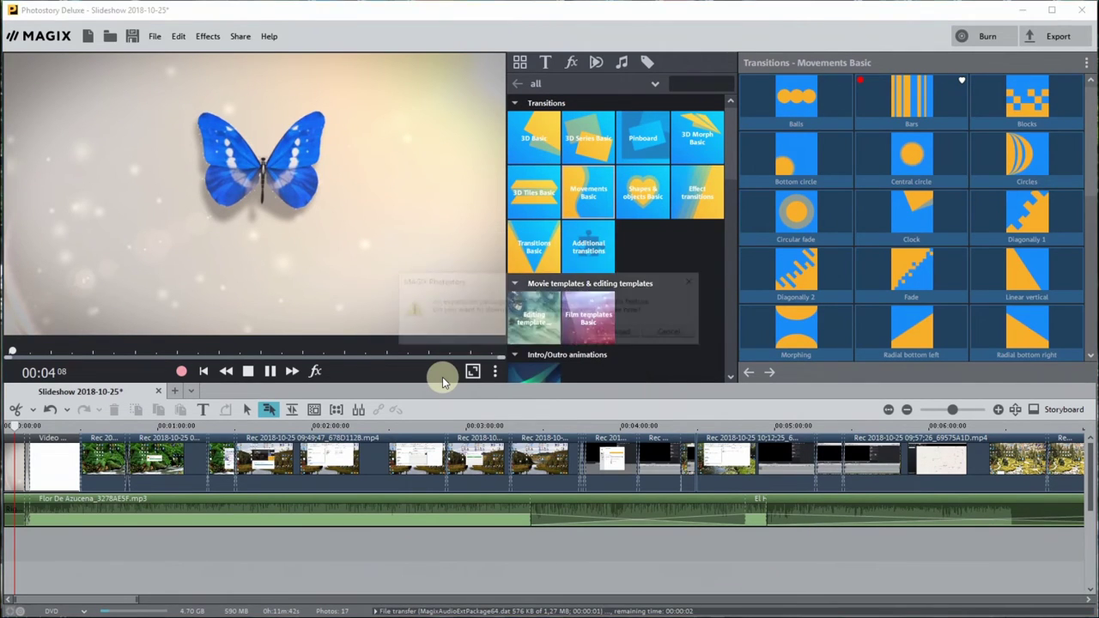
{"action": "left_click", "coordinate": [675, 333]}
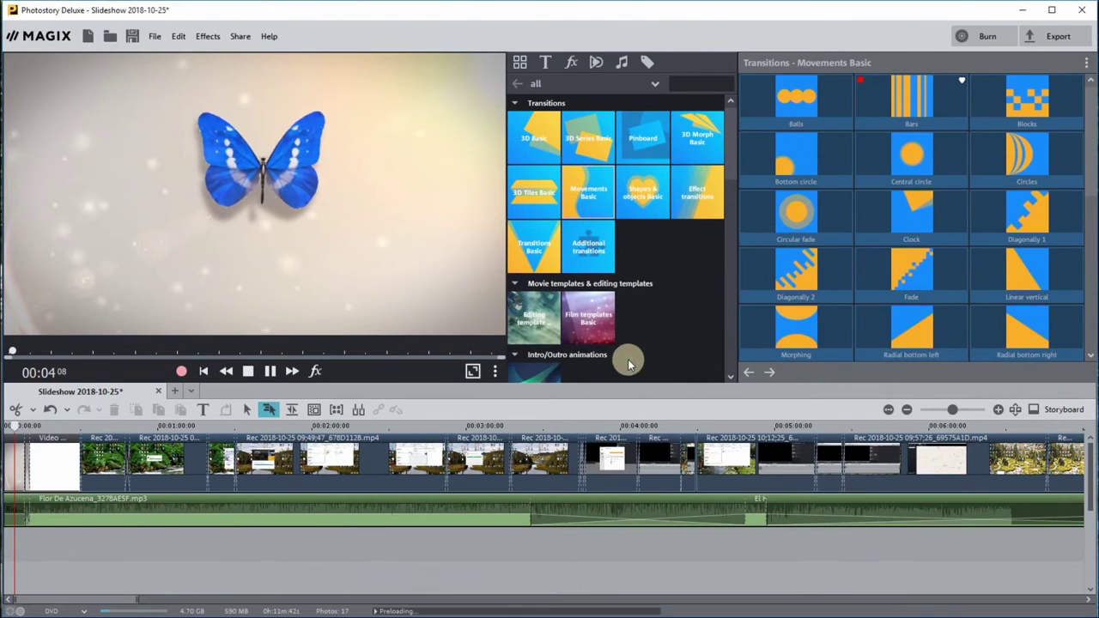
{"action": "key", "text": "space"}
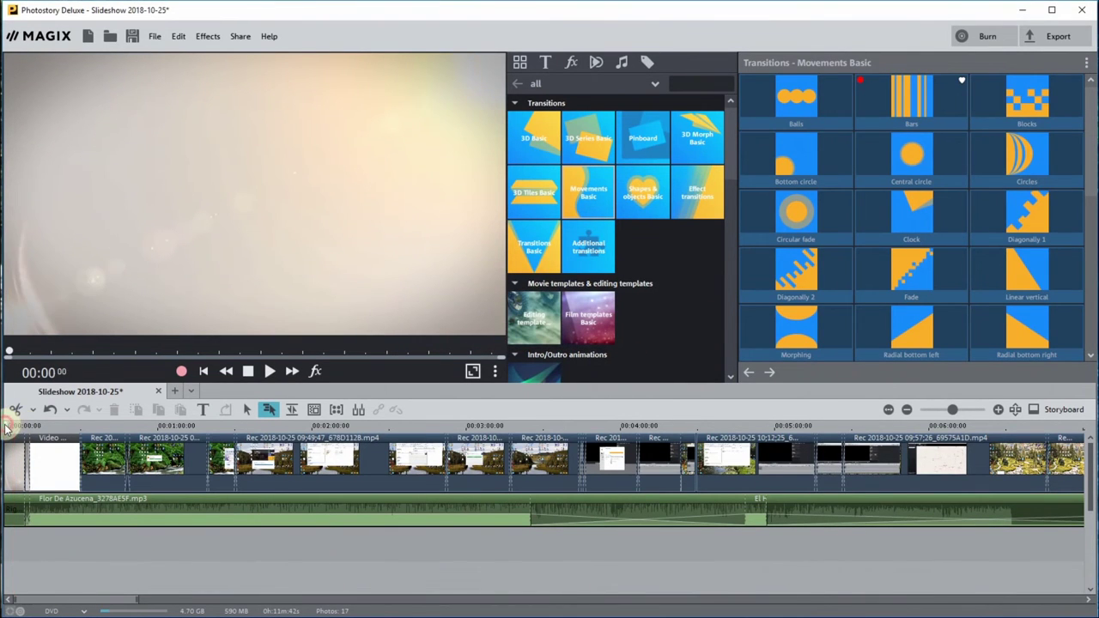
{"action": "left_click", "coordinate": [268, 371]}
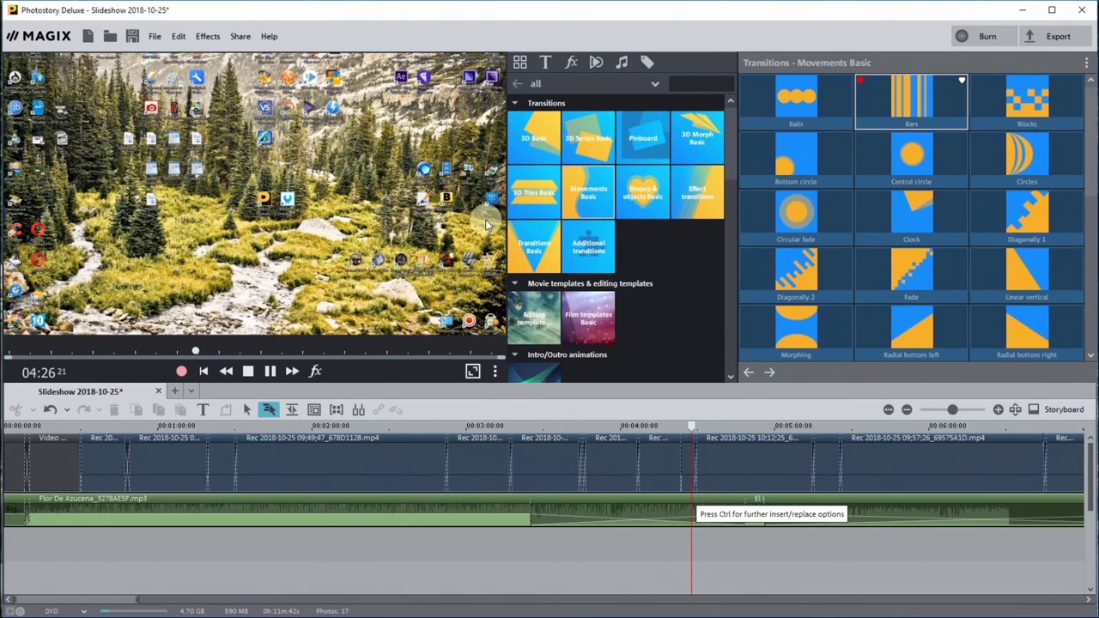
Set up an MPEG-4 export with the MP4 FullHD 1920x1080 25p preset, the anti-interlace filter and effects computed on the GPU.
{"action": "left_click", "coordinate": [156, 37]}
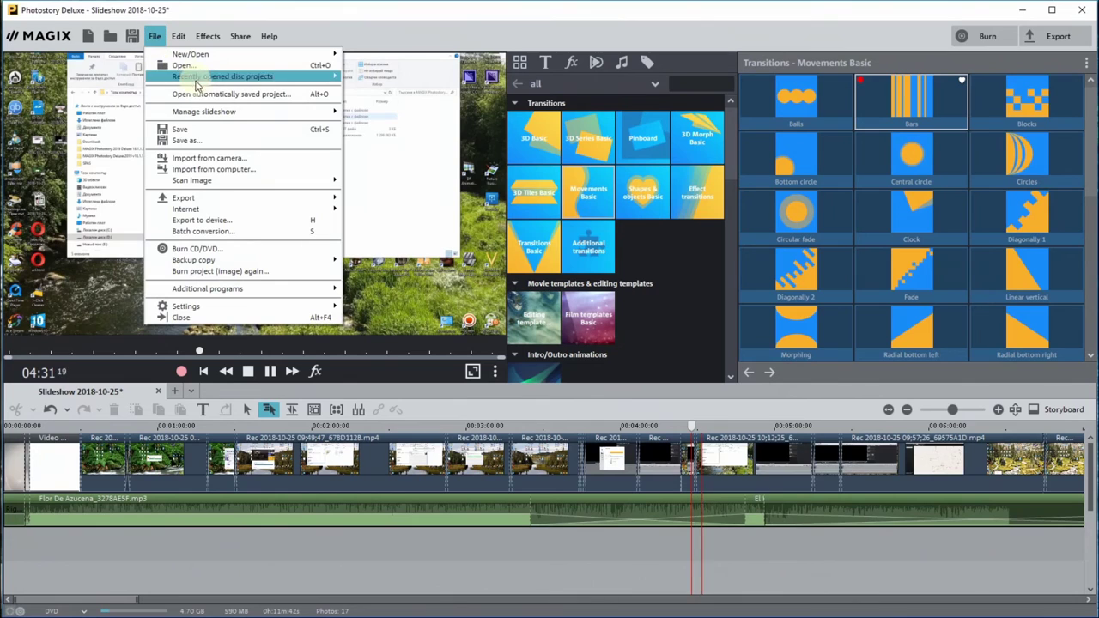
{"action": "mouse_move", "coordinate": [279, 202]}
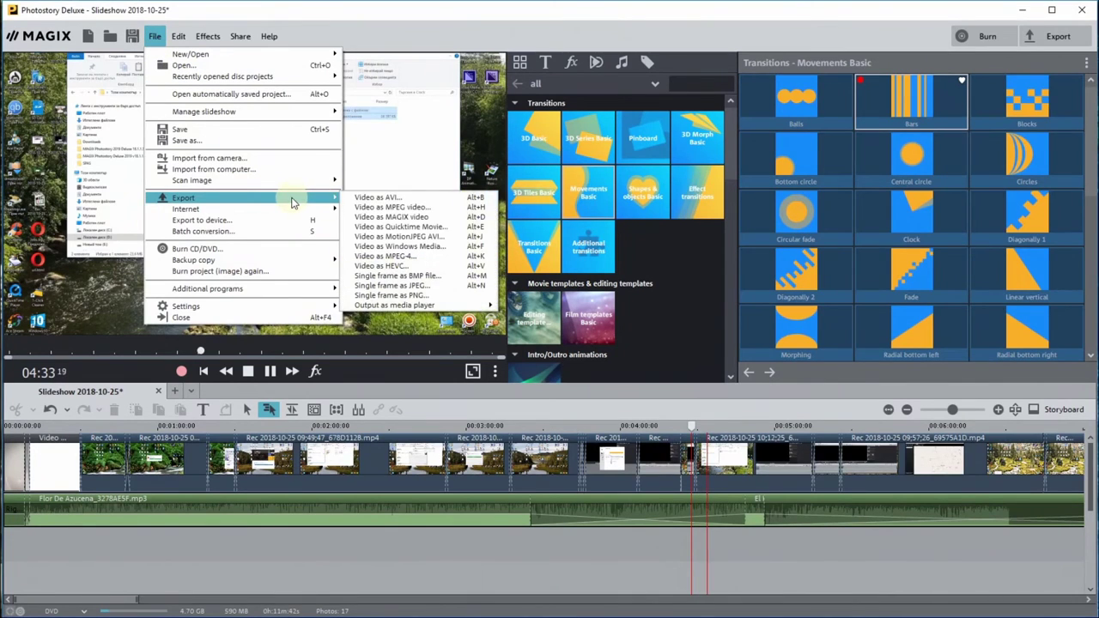
{"action": "left_click", "coordinate": [394, 257]}
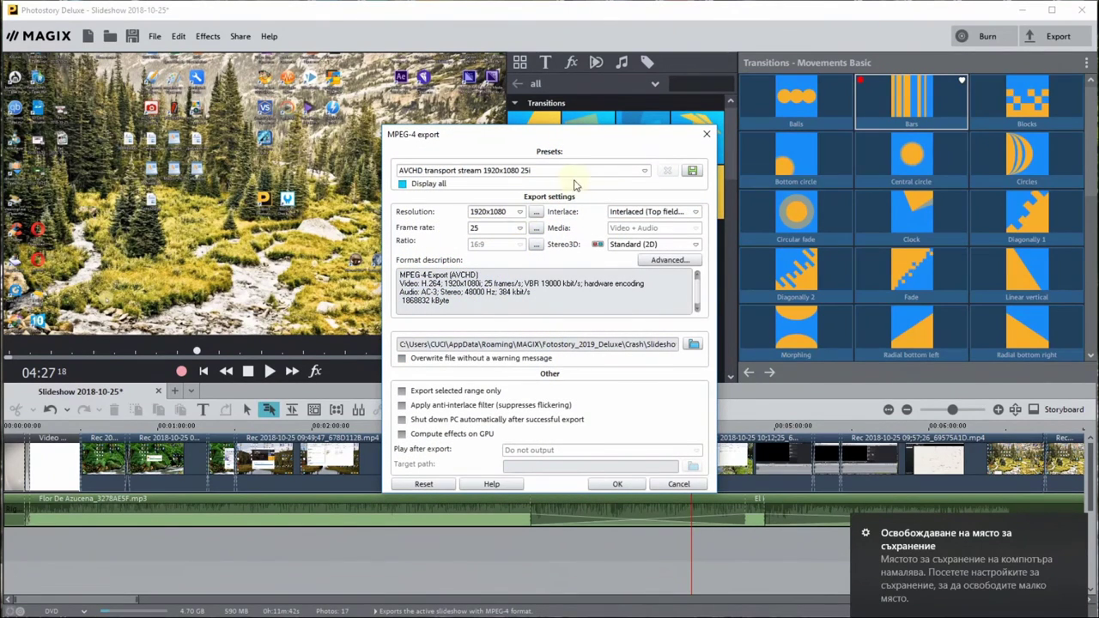
{"action": "left_click", "coordinate": [644, 171]}
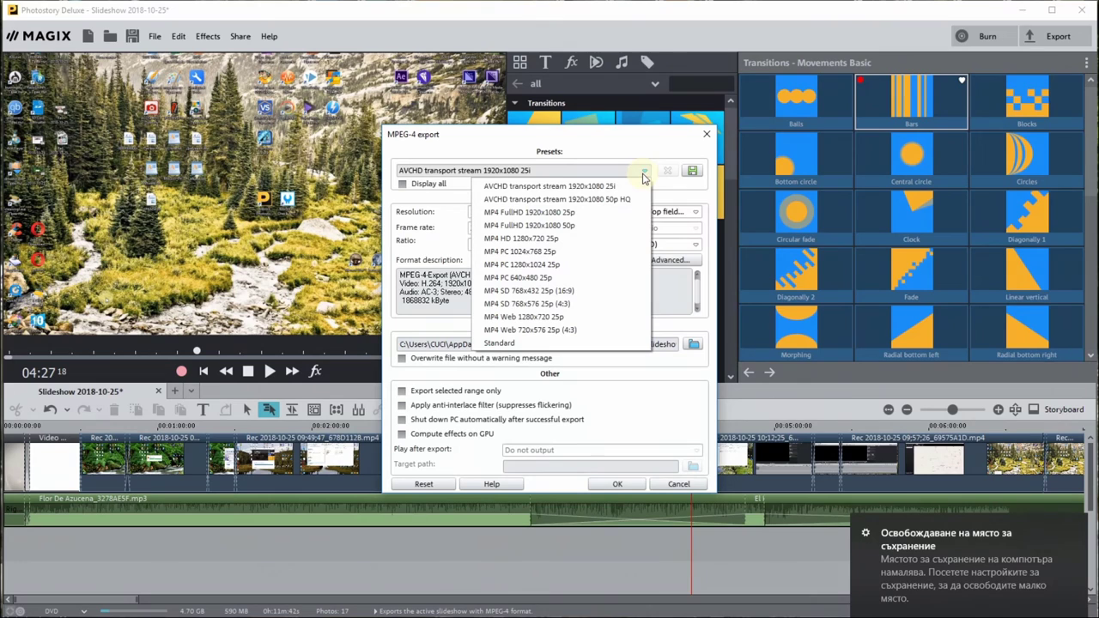
{"action": "left_click", "coordinate": [591, 213]}
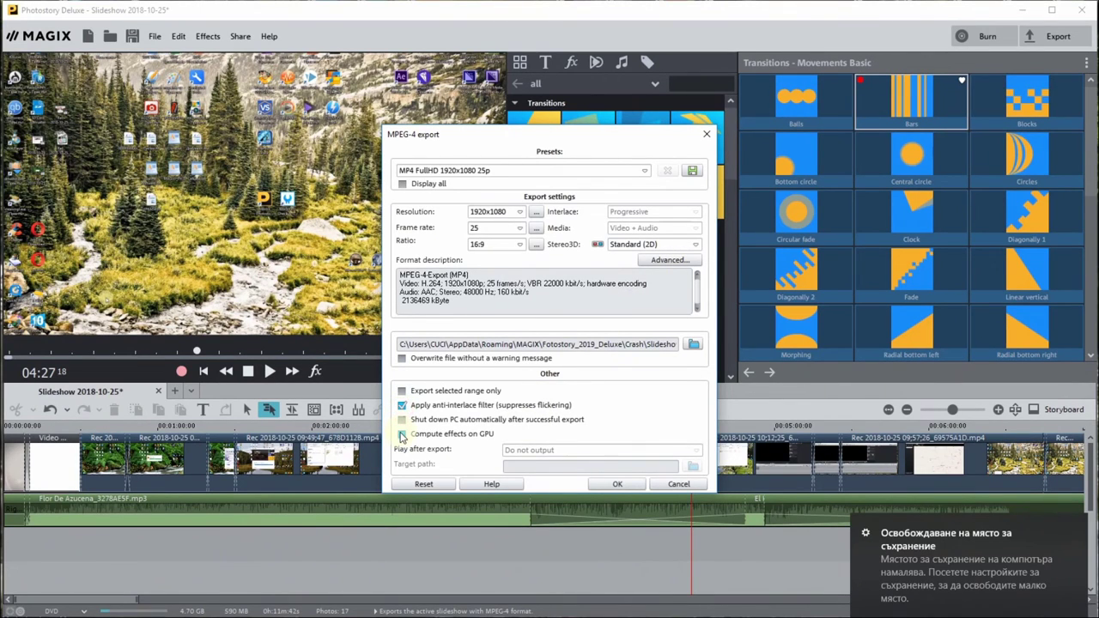
{"action": "left_click", "coordinate": [402, 435]}
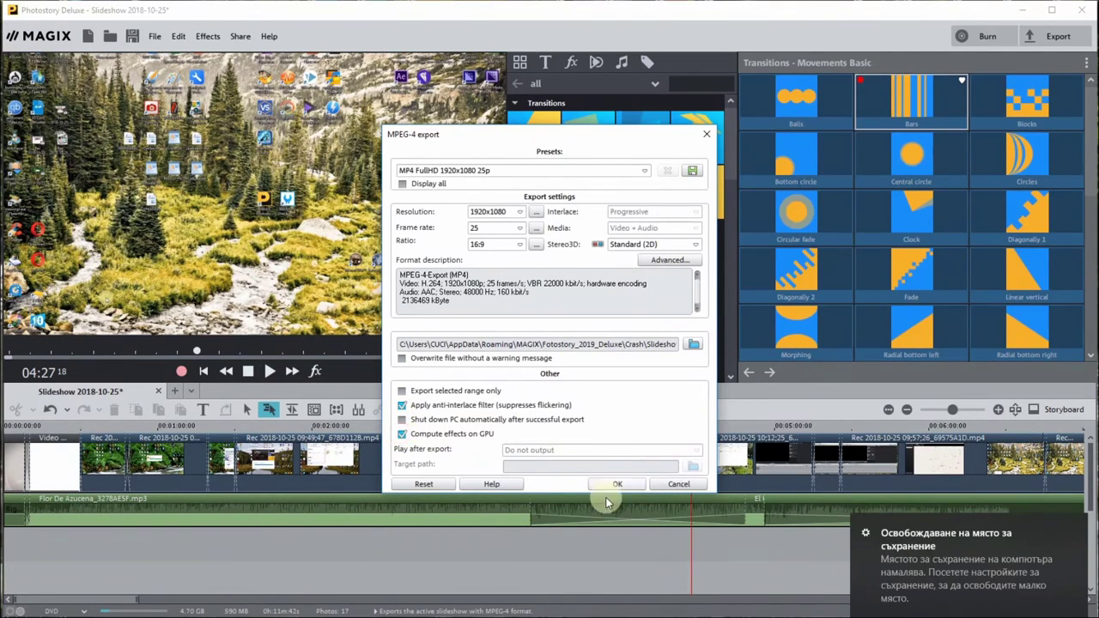
Set the export destination to the desktop as Slideshow 2018-10-25.mp4 and start the export, ignoring the disk space and empty section warnings.
{"action": "left_click", "coordinate": [693, 345]}
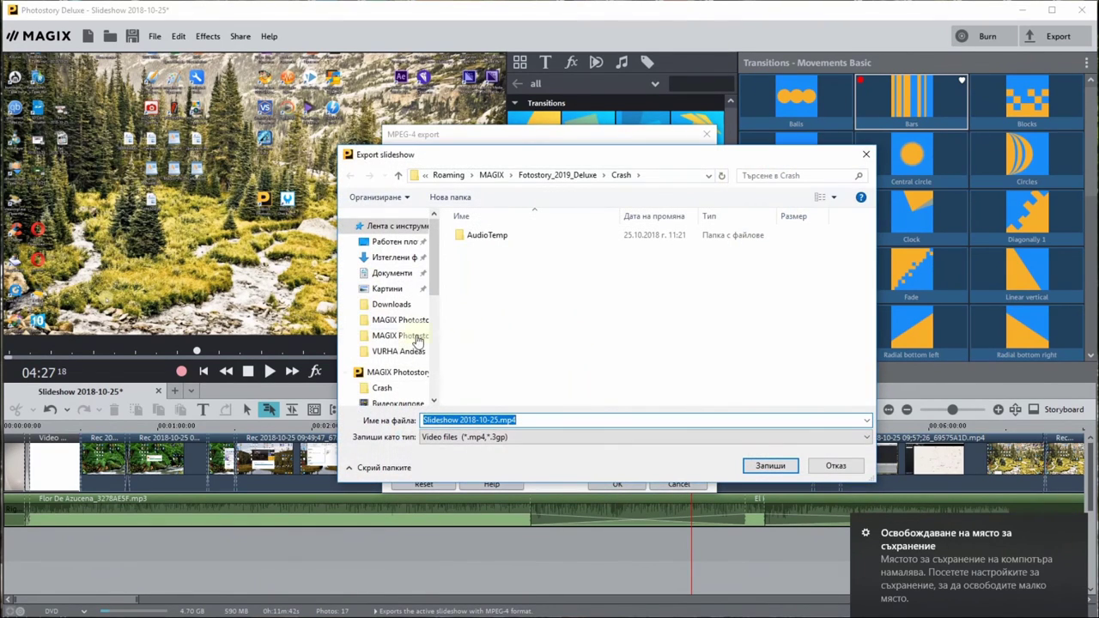
{"action": "left_click", "coordinate": [392, 242]}
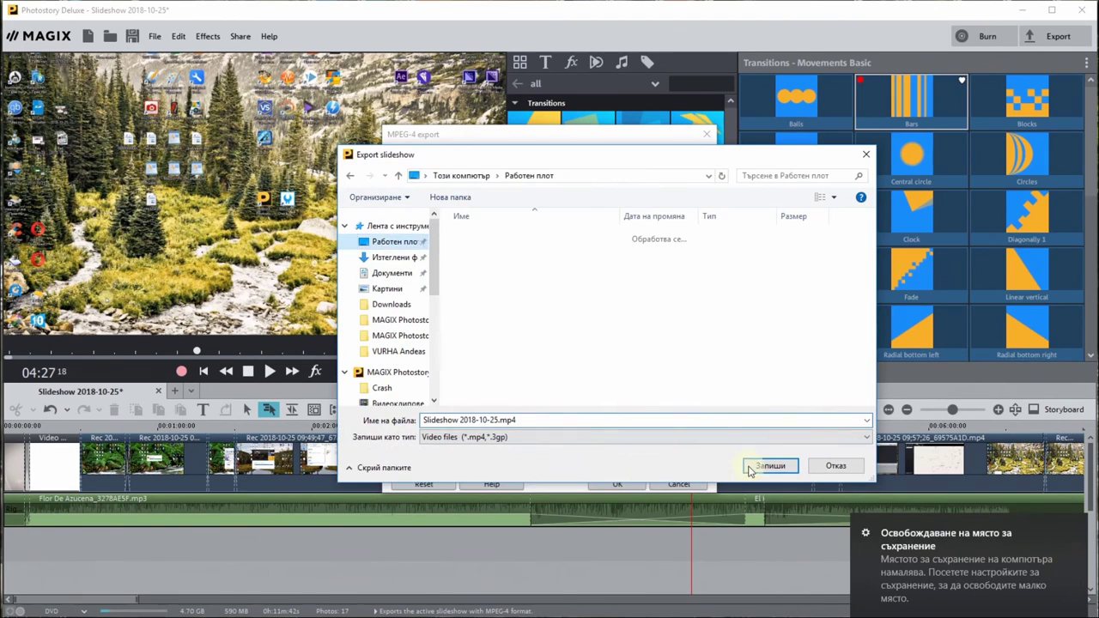
{"action": "left_click", "coordinate": [749, 468]}
{"action": "left_click", "coordinate": [607, 486]}
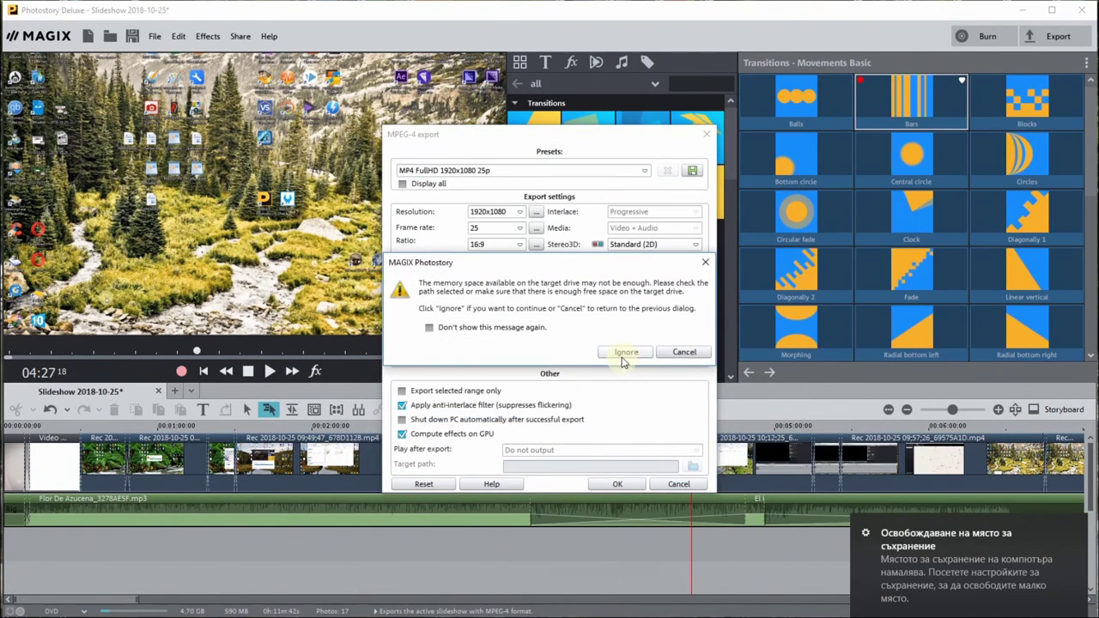
{"action": "left_click", "coordinate": [622, 355]}
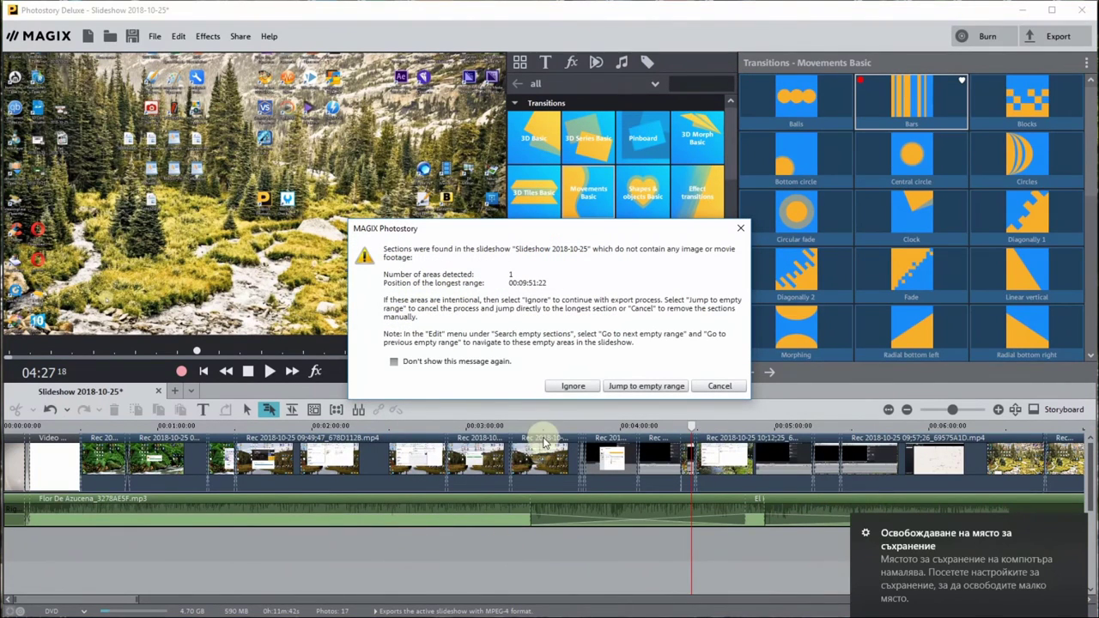
{"action": "left_click", "coordinate": [570, 386]}
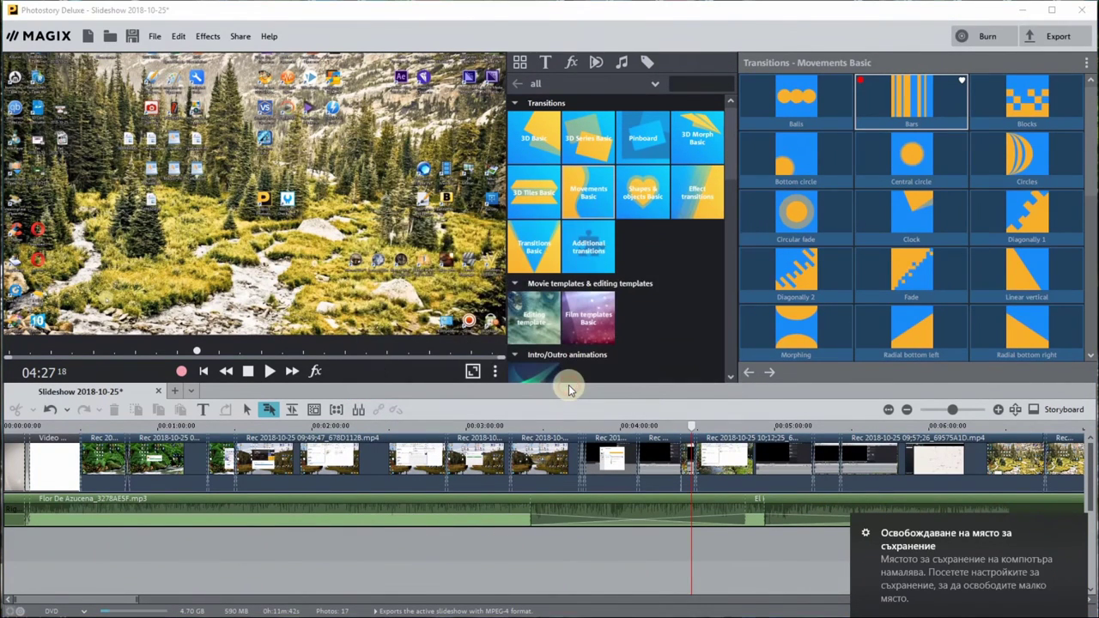